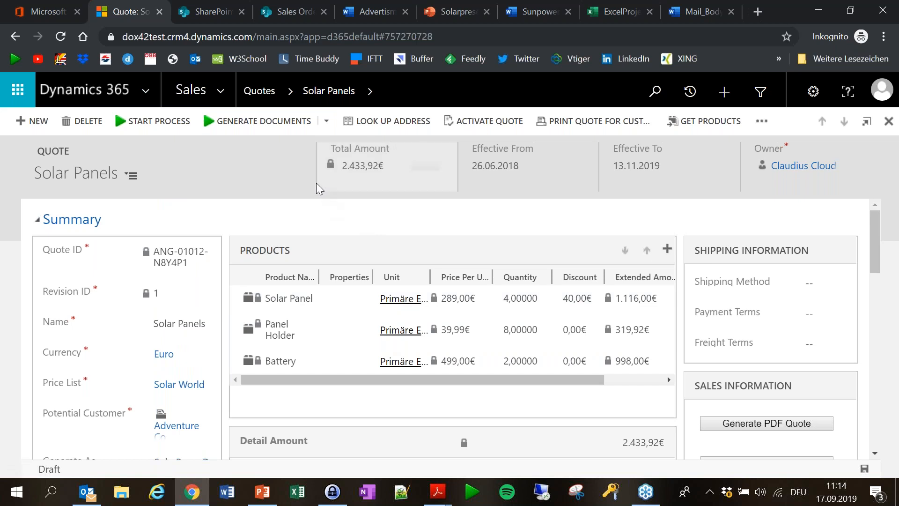
# Open the Get Quote Approval form from Generate Documents and set the quote format to pdf.
pyautogui.click(327, 122)
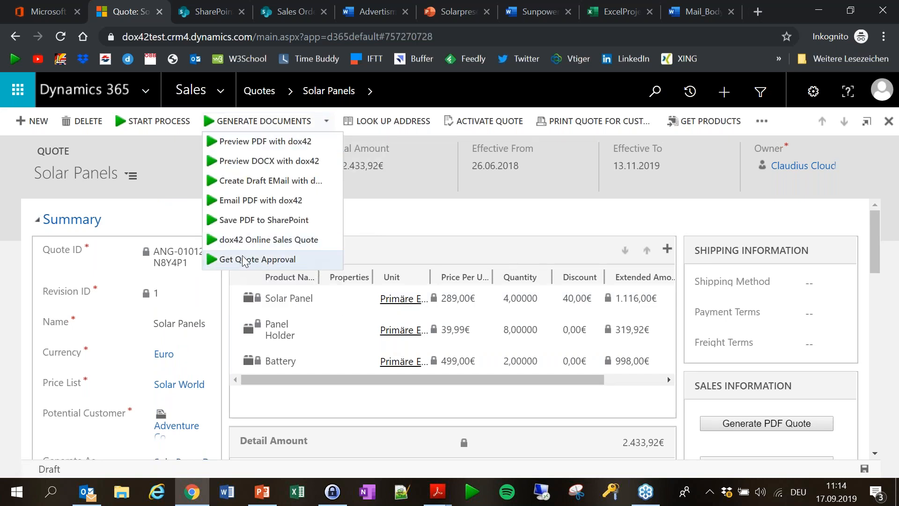
pyautogui.click(262, 257)
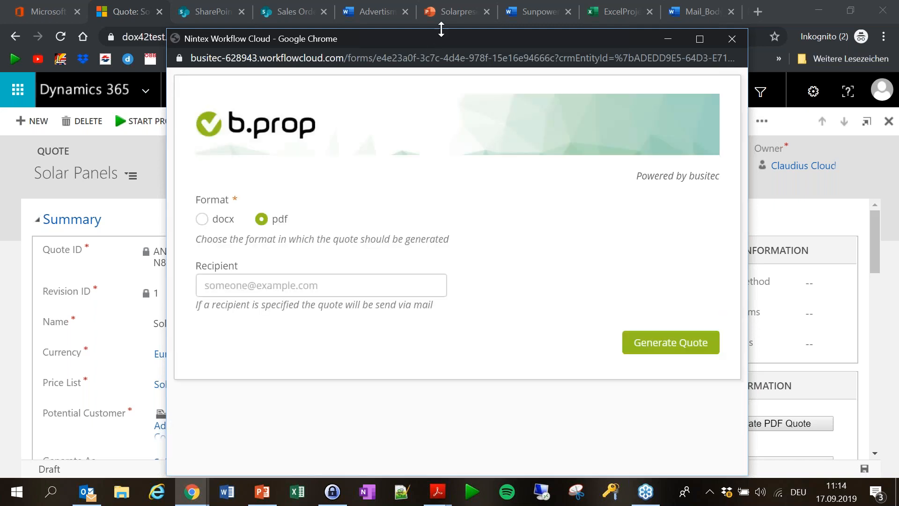
pyautogui.moveTo(448, 38); pyautogui.dragTo(453, 11)
pyautogui.click(208, 193)
pyautogui.click(268, 193)
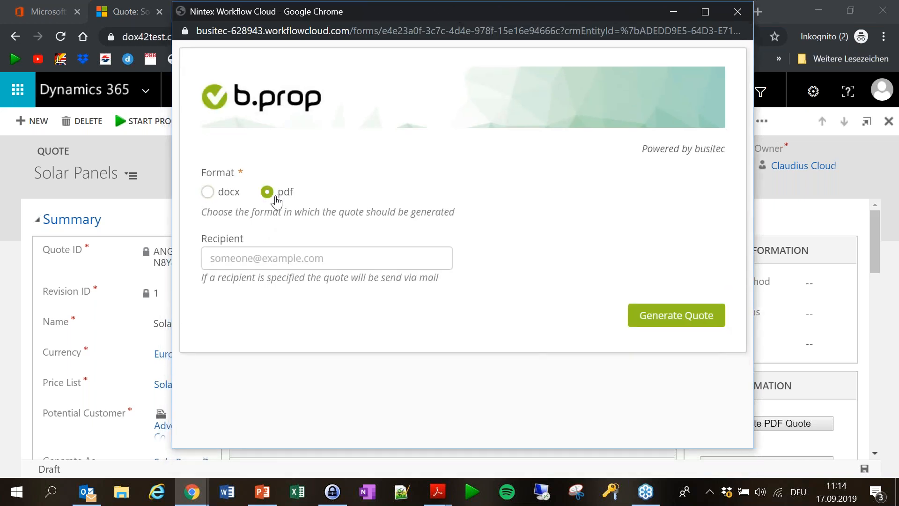
# Enter the recipient's e-mail address, choose dox42 as Mail Sender, and submit Generate Quote.
pyautogui.click(299, 258)
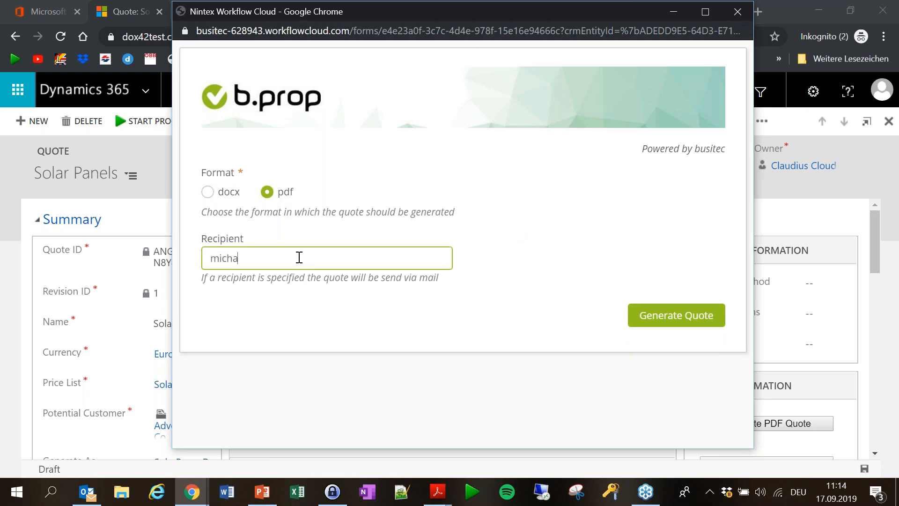
pyautogui.press('Tab')
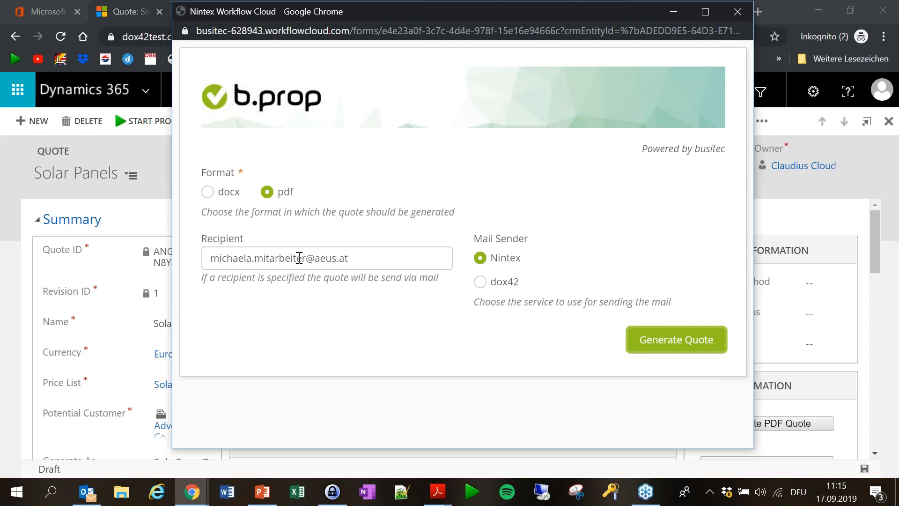
pyautogui.click(356, 257)
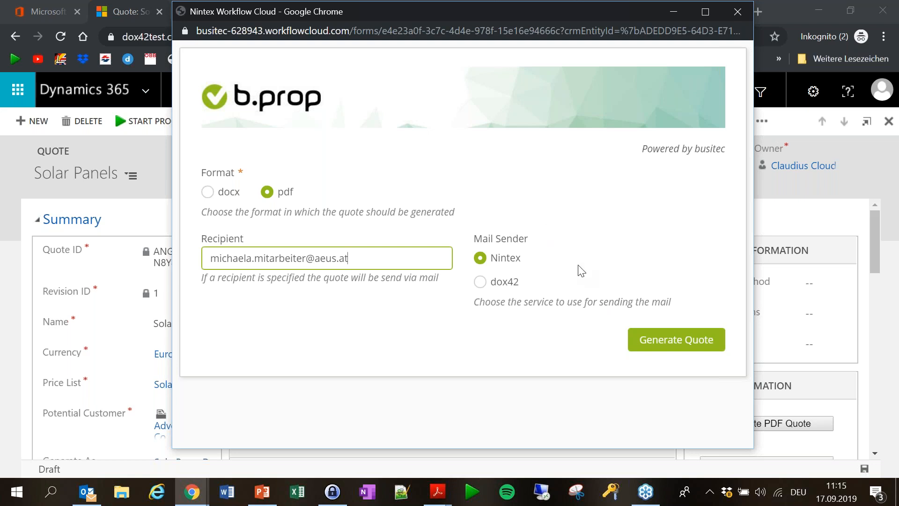
pyautogui.click(504, 283)
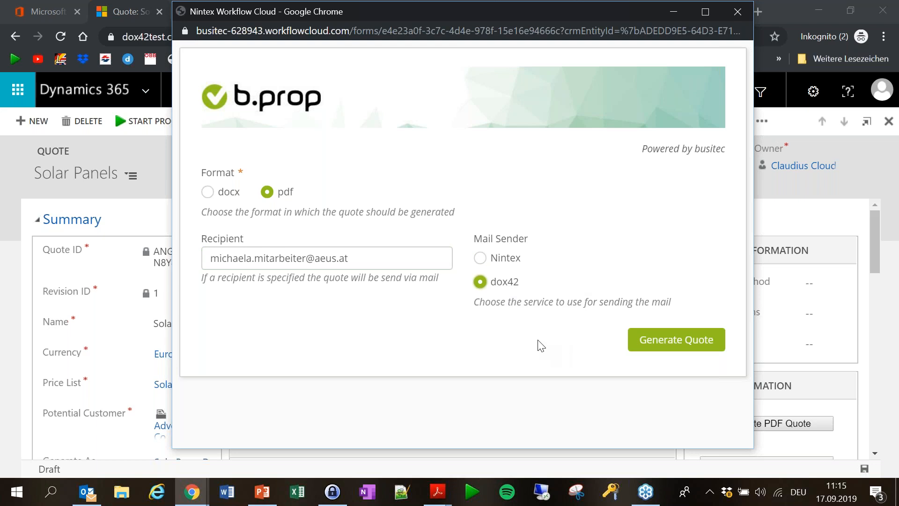
pyautogui.click(675, 346)
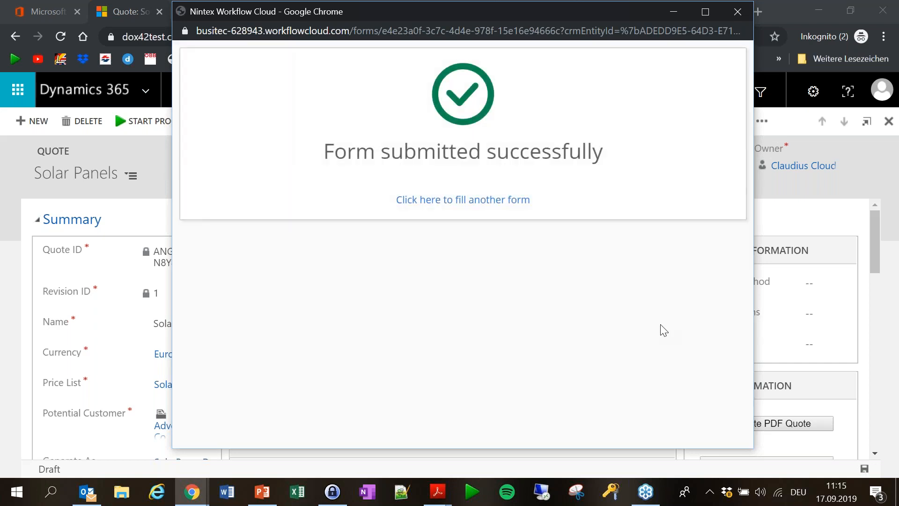
pyautogui.click(742, 14)
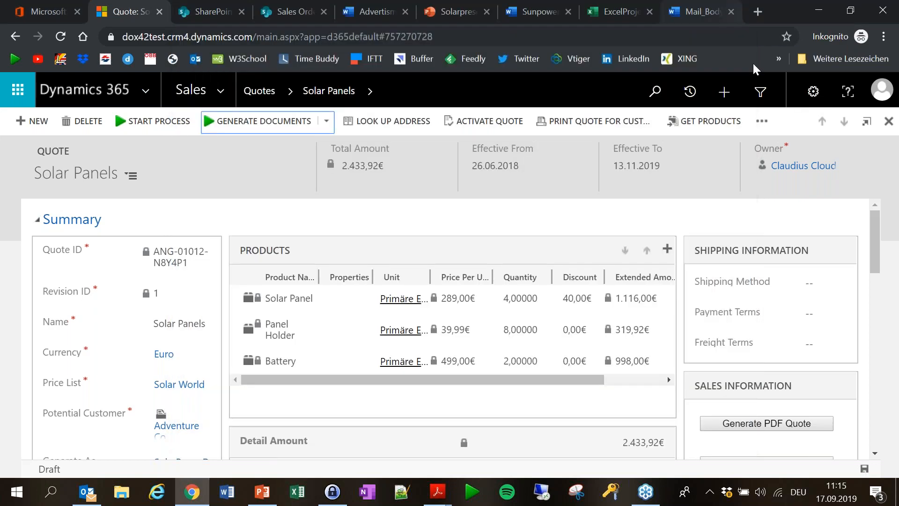
pyautogui.scroll(-1, 609, 216)
pyautogui.scroll(-2, 608, 216)
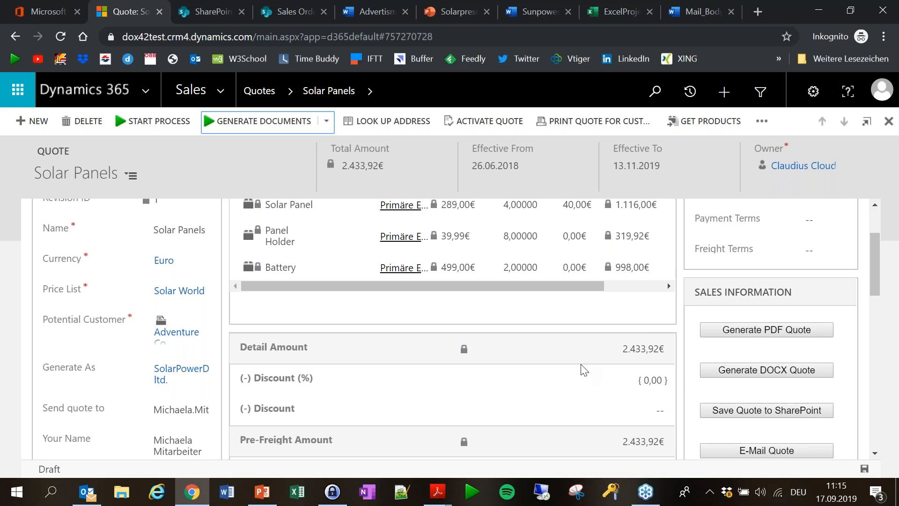
pyautogui.scroll(1, 632, 366)
pyautogui.scroll(2, 634, 367)
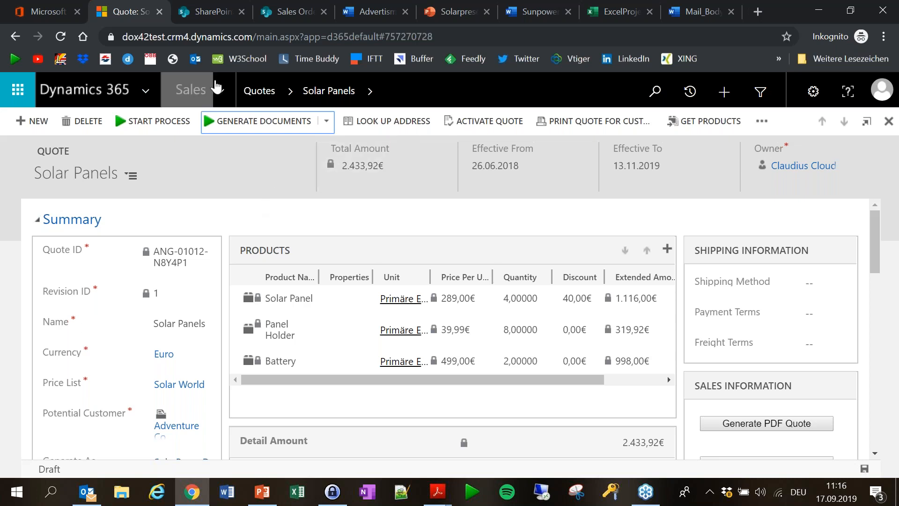
pyautogui.click(225, 18)
pyautogui.click(118, 12)
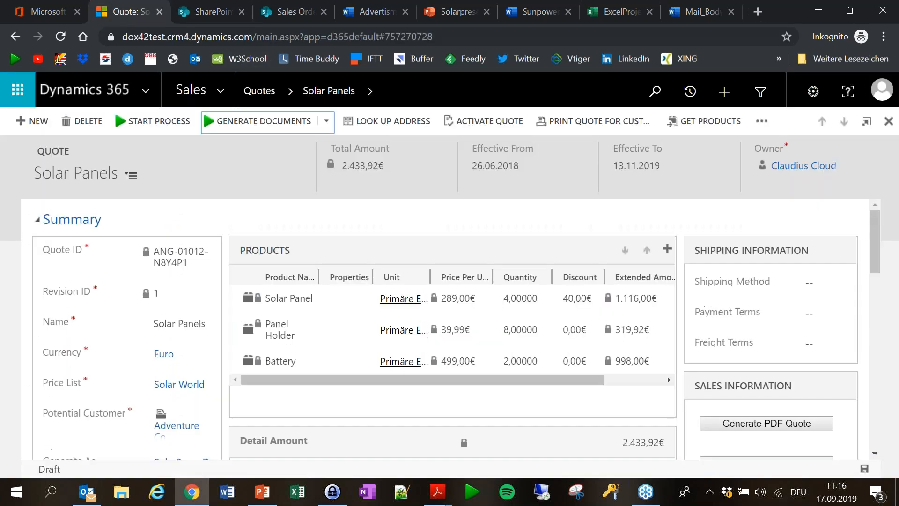
# Review the Sales Orders files Advertisment, Solarpresentation and Sunpowerdeluxe, ending on the ExcelProjectPlanSolar plan.
pyautogui.click(288, 15)
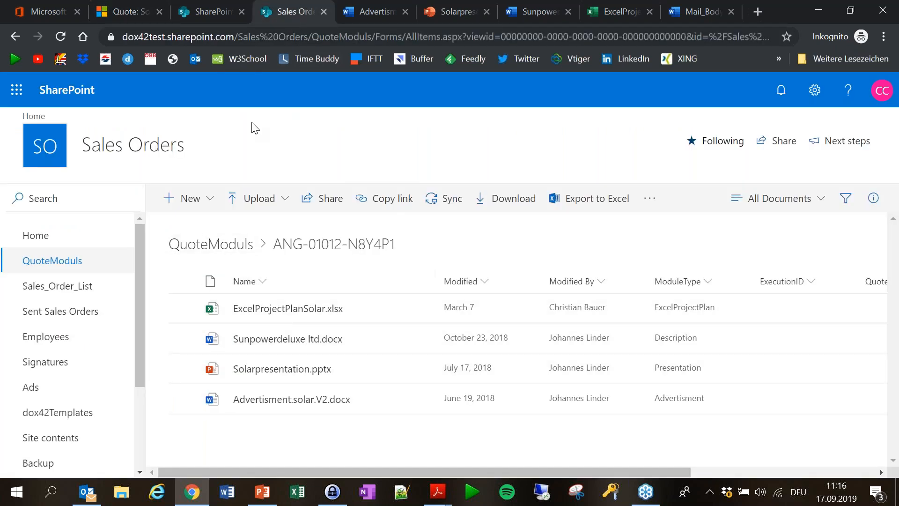
pyautogui.moveTo(373, 342)
pyautogui.click(377, 14)
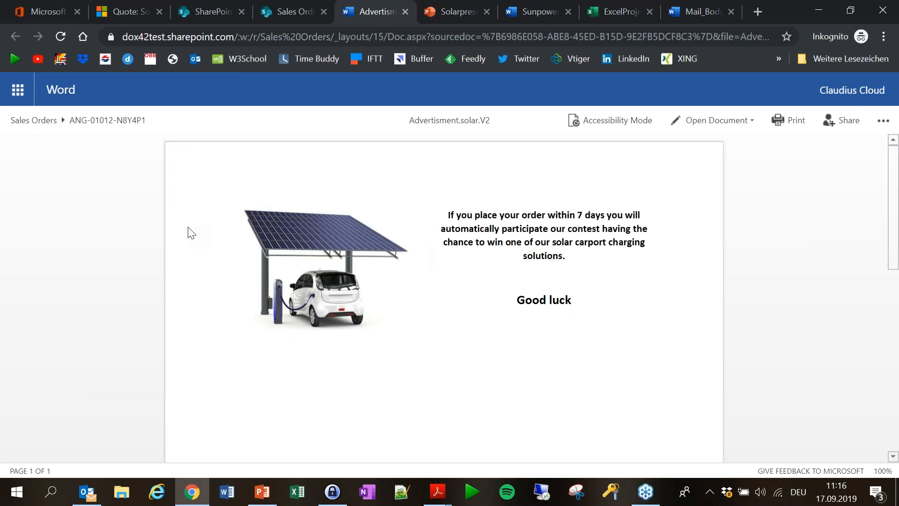
pyautogui.click(455, 14)
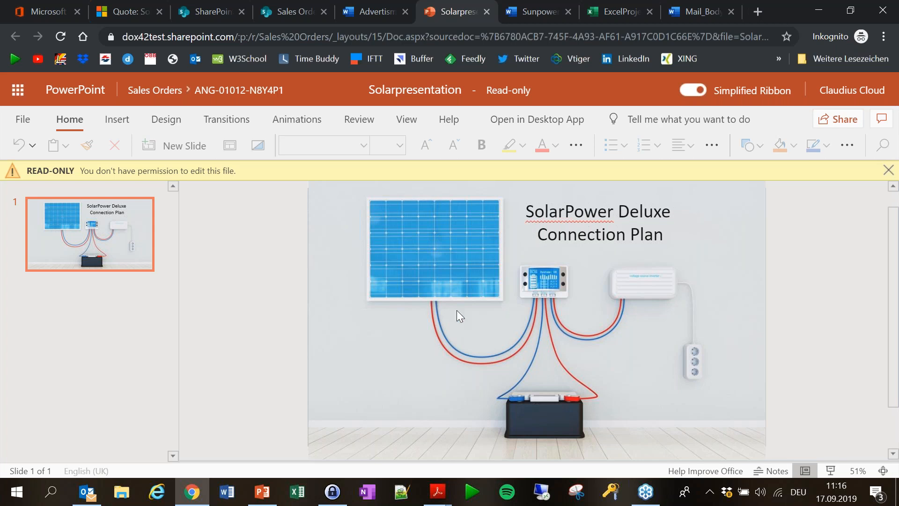
pyautogui.click(543, 17)
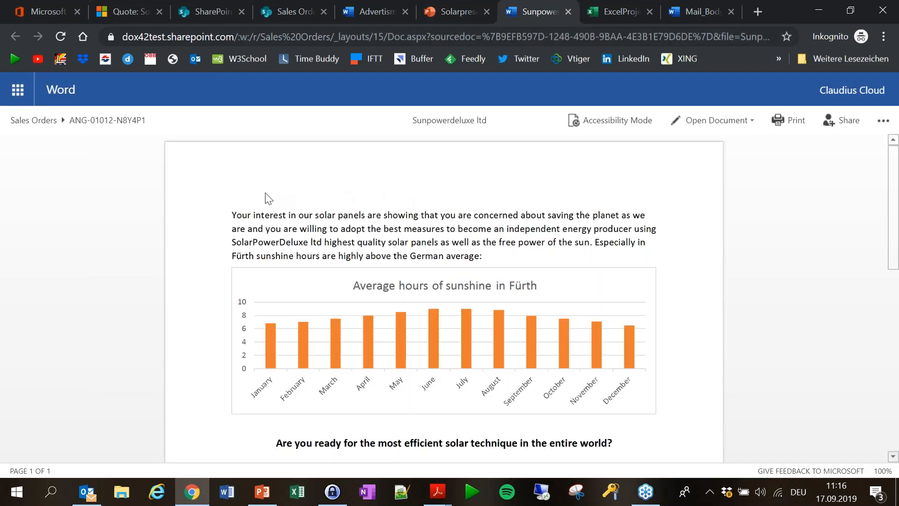
pyautogui.scroll(-3, 222, 271)
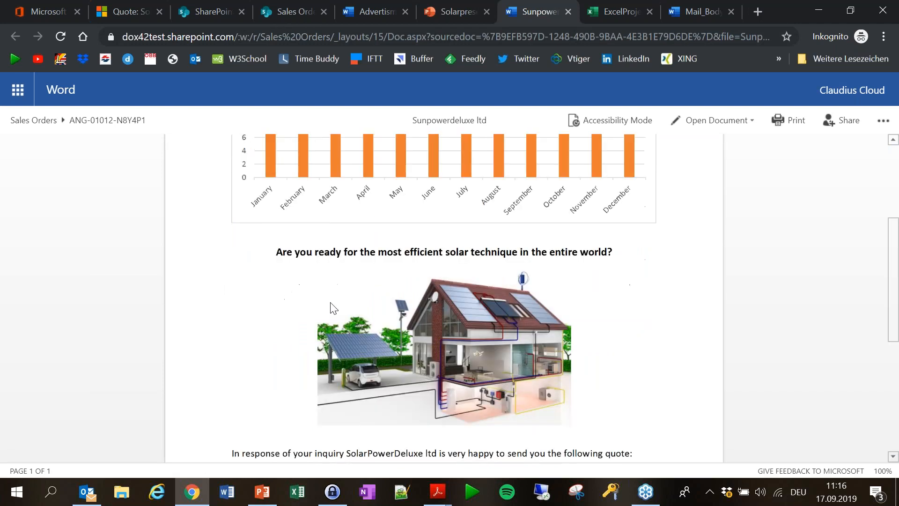
pyautogui.scroll(4, 432, 283)
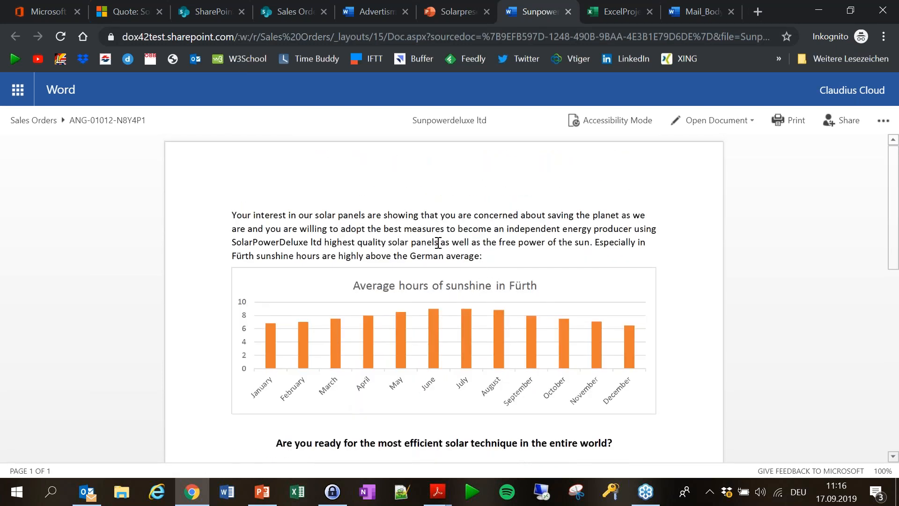
pyautogui.scroll(-2, 436, 241)
pyautogui.scroll(2, 432, 321)
pyautogui.click(616, 13)
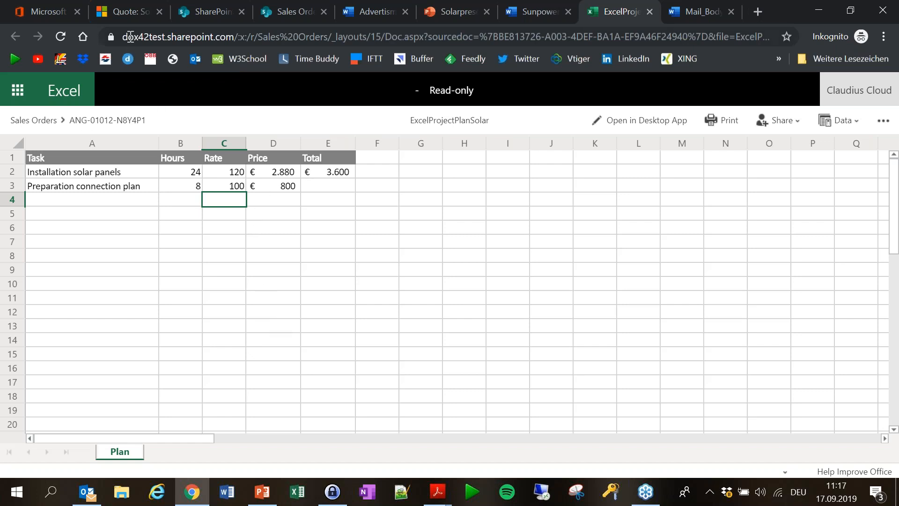
# Open the newest dox42online quote e-mail from the Posteingang folder in its own window.
pyautogui.click(132, 12)
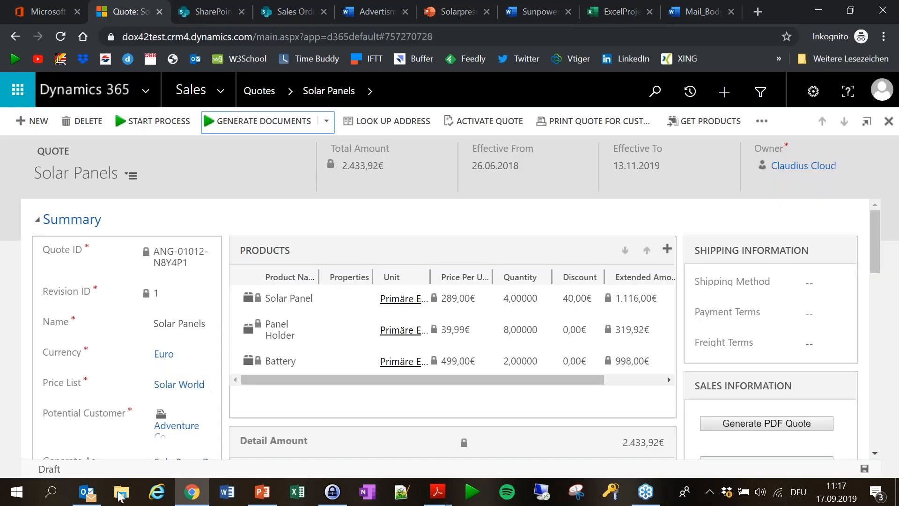
pyautogui.moveTo(80, 499)
pyautogui.click(85, 445)
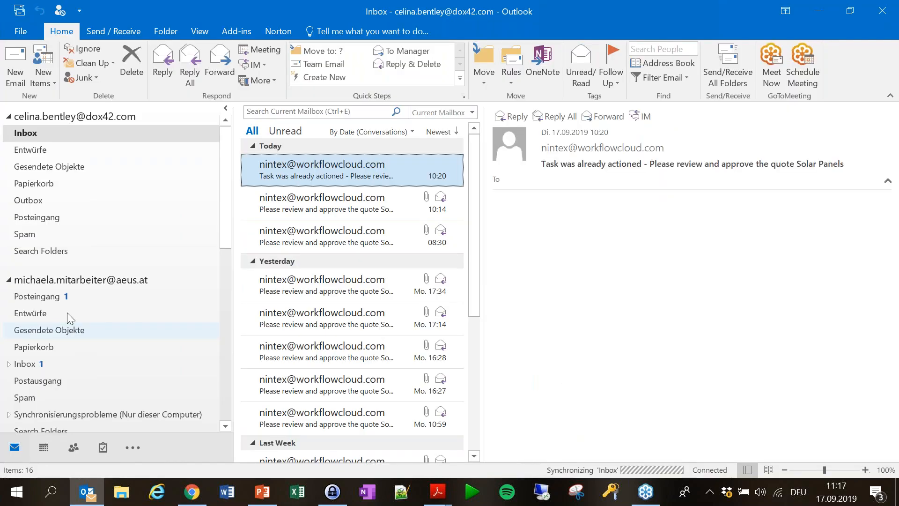
pyautogui.click(67, 299)
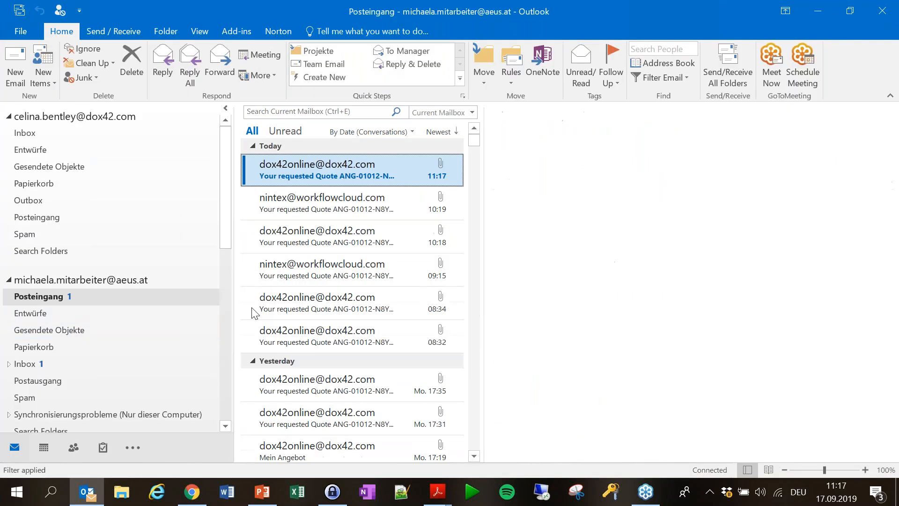
pyautogui.click(392, 174)
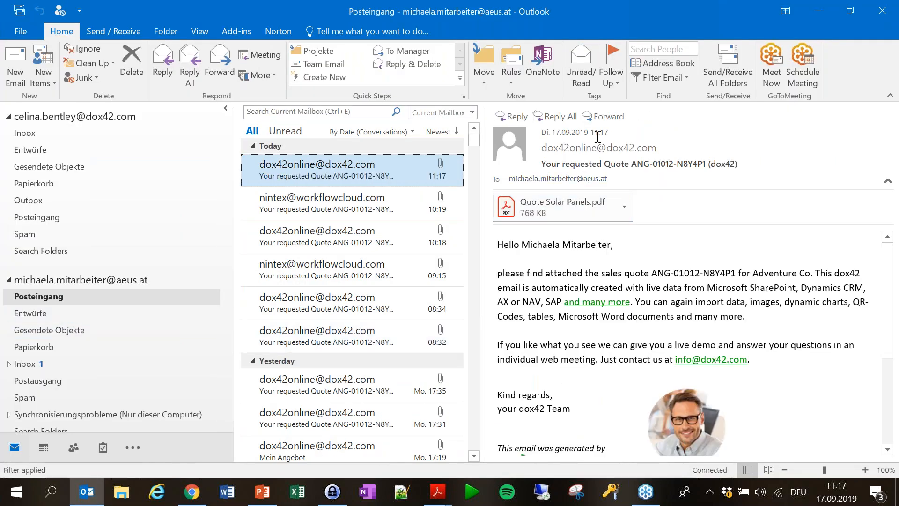
pyautogui.doubleClick(346, 169)
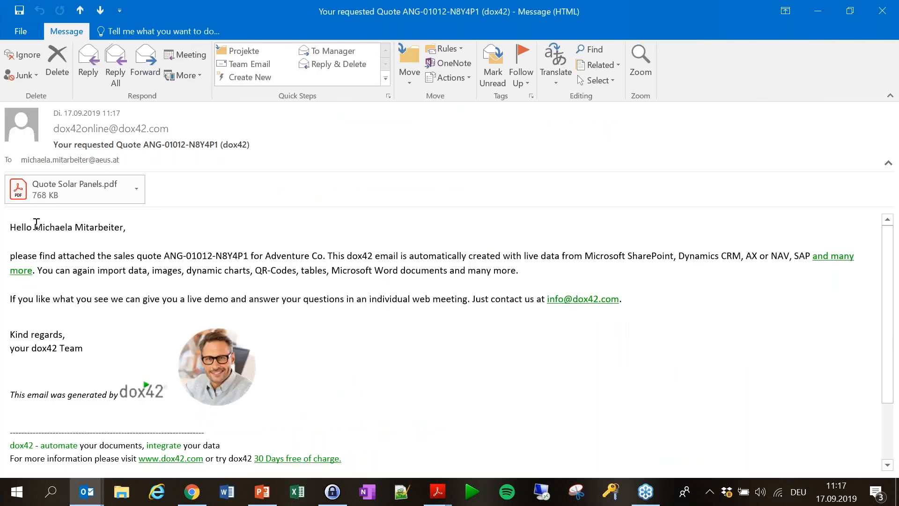
# Highlight the greeting's recipient name, quote number ANG-01012-N8Y4P1 and customer name Adventure Co.
pyautogui.moveTo(34, 227); pyautogui.dragTo(121, 227)
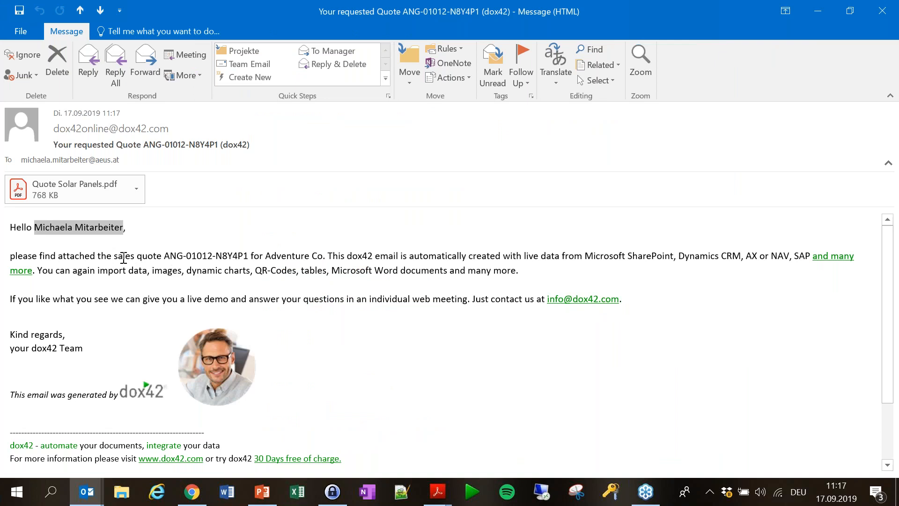
pyautogui.moveTo(162, 254); pyautogui.dragTo(254, 260)
pyautogui.moveTo(323, 253); pyautogui.dragTo(266, 255)
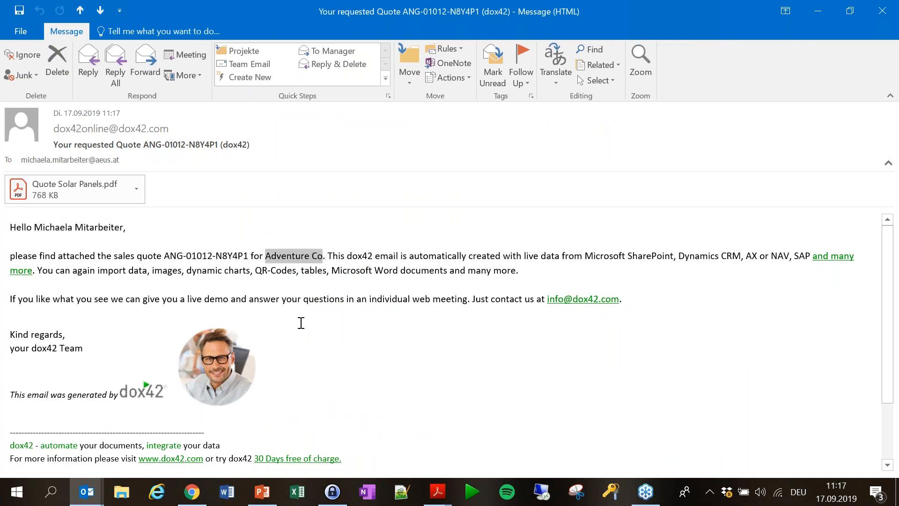
pyautogui.scroll(-2, 239, 305)
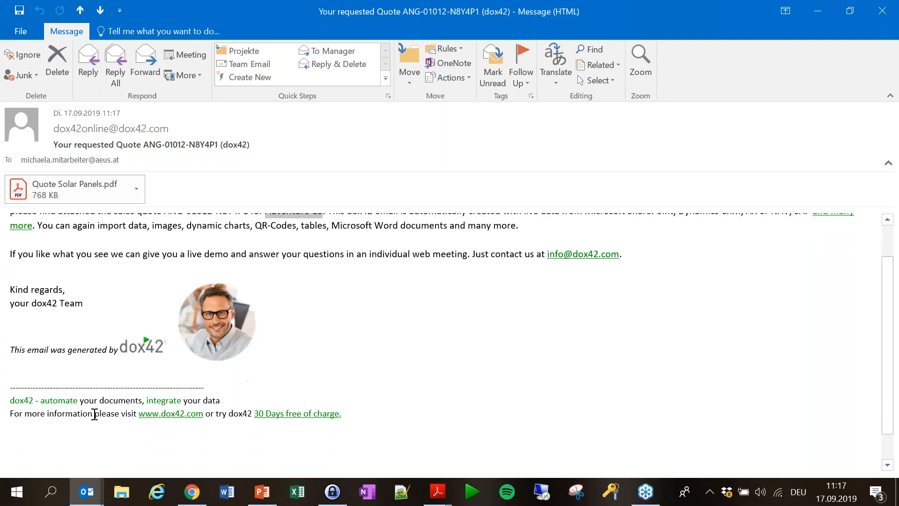
pyautogui.scroll(2, 215, 345)
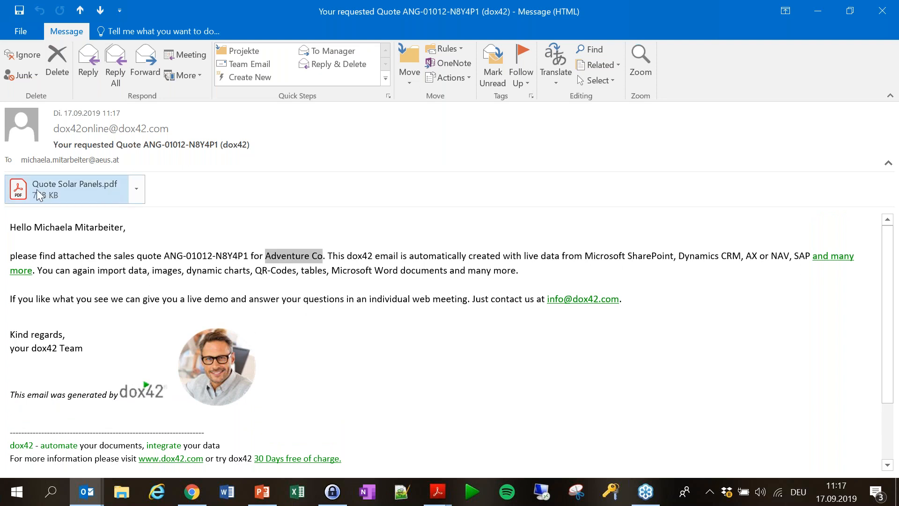
# Open the attached Quote Solar Panels PDF and read through all three pages to the 3,600.00 € services total.
pyautogui.doubleClick(73, 190)
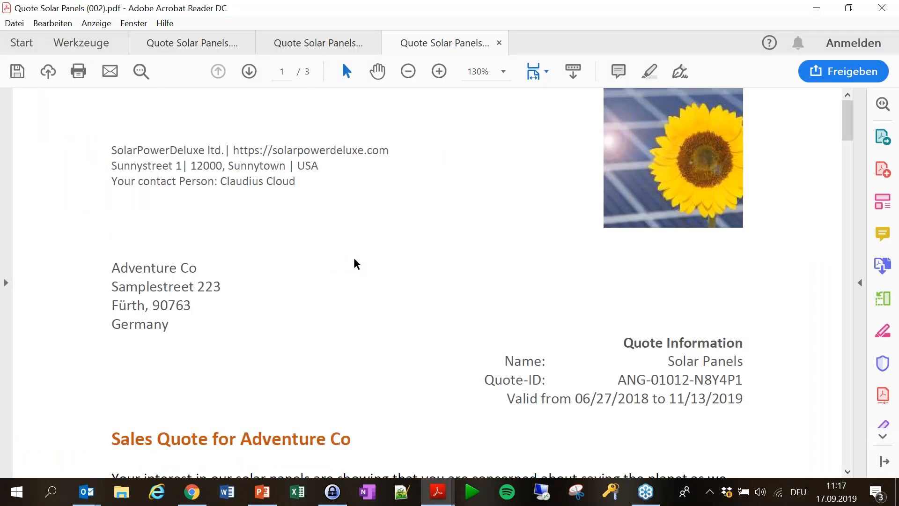
pyautogui.scroll(-3, 355, 263)
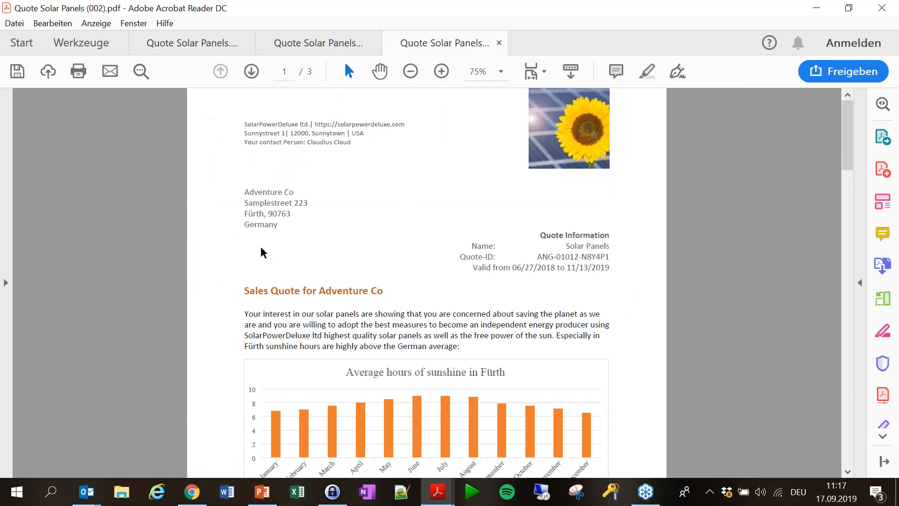
pyautogui.scroll(-1, 444, 119)
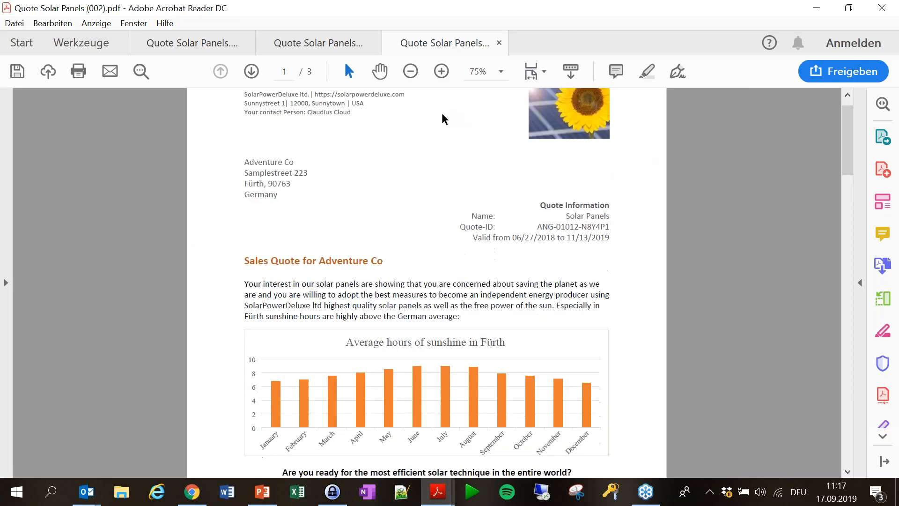
pyautogui.scroll(-3, 357, 171)
pyautogui.scroll(-3, 238, 180)
pyautogui.scroll(2, 350, 164)
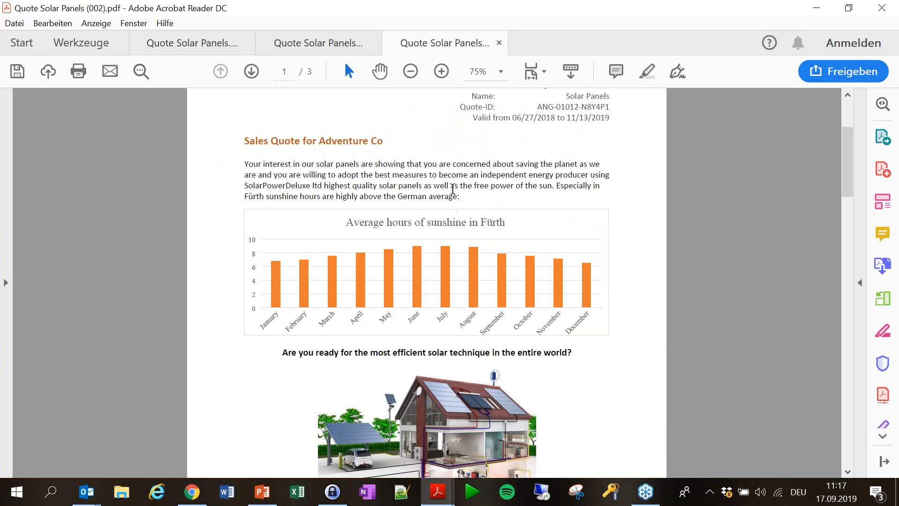
pyautogui.scroll(-3, 414, 176)
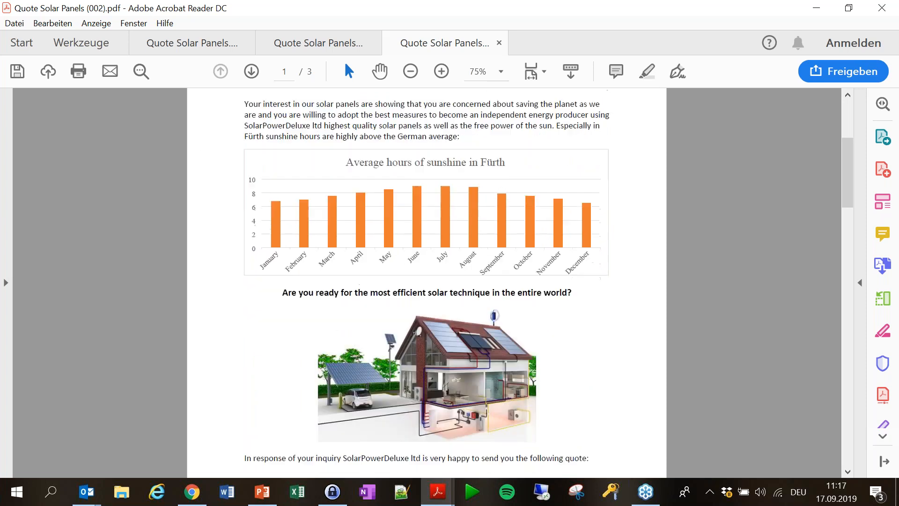
pyautogui.scroll(-3, 431, 359)
pyautogui.scroll(6, 445, 351)
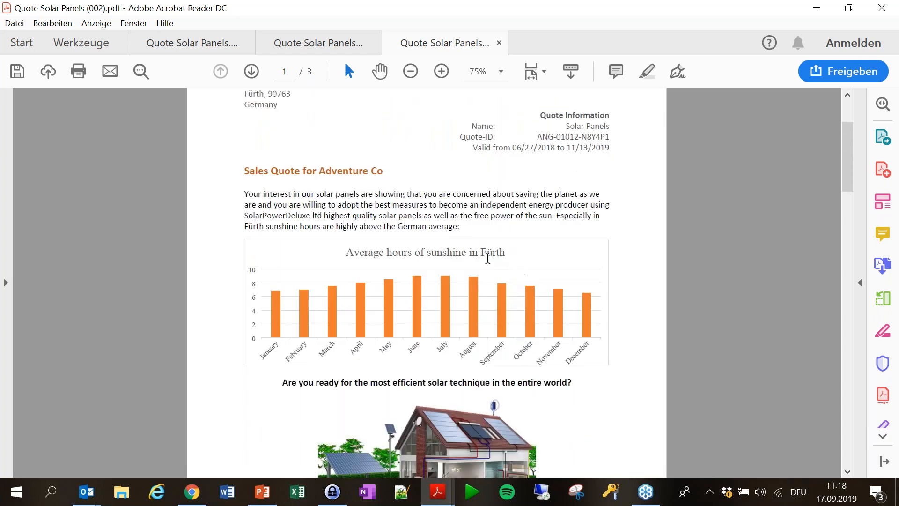
pyautogui.scroll(-20, 468, 271)
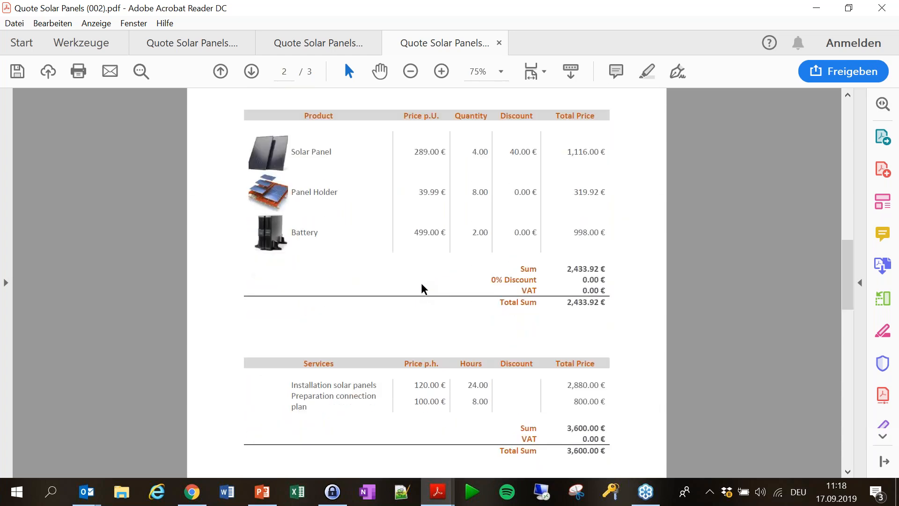
pyautogui.scroll(3, 424, 288)
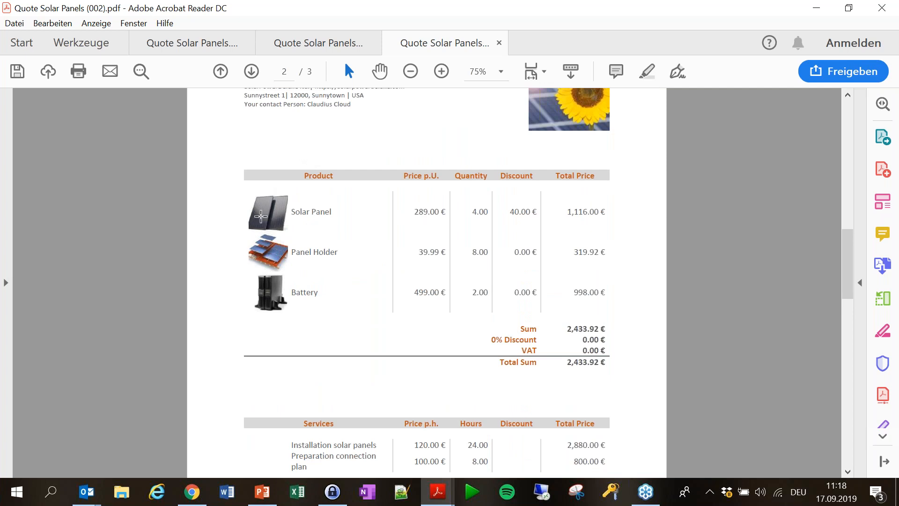
pyautogui.scroll(-1, 499, 266)
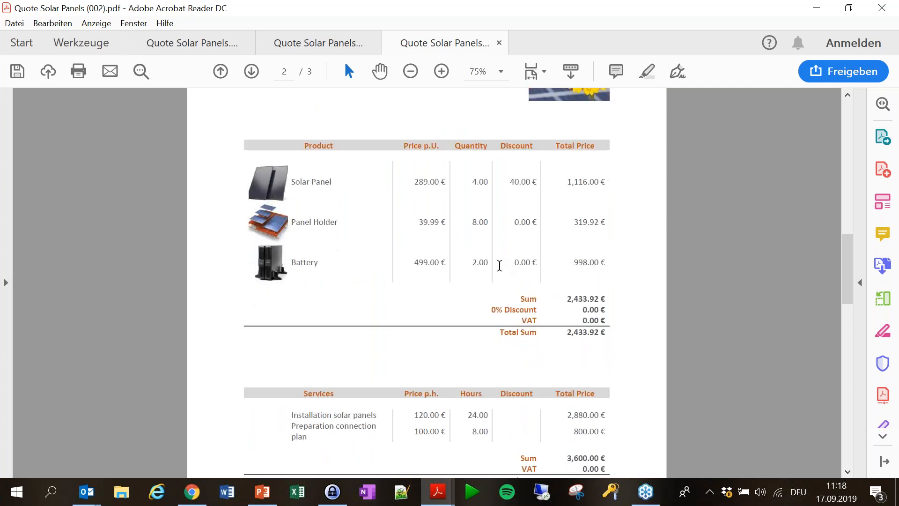
pyautogui.scroll(-6, 500, 266)
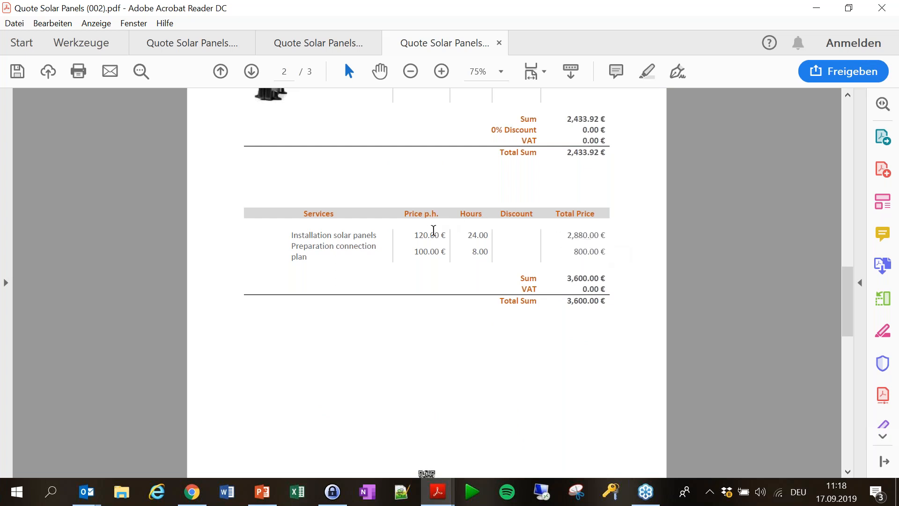
pyautogui.scroll(-17, 459, 196)
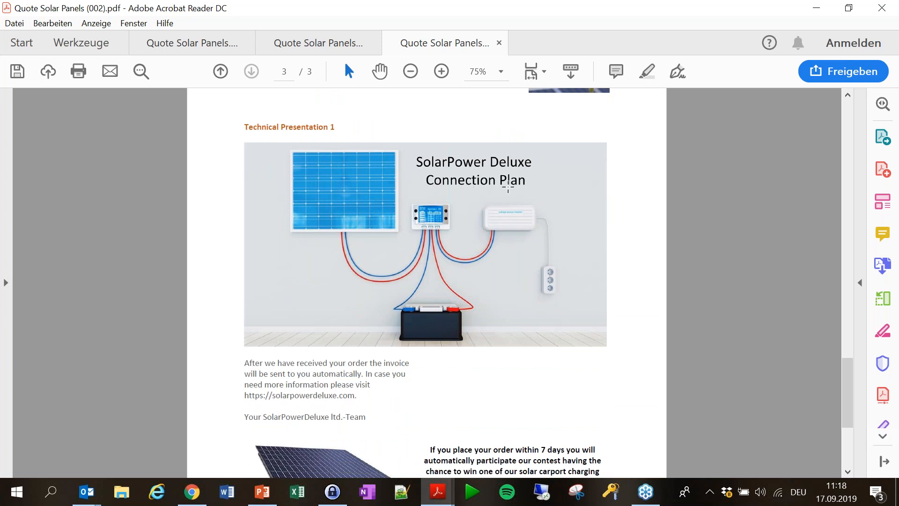
pyautogui.scroll(-6, 326, 114)
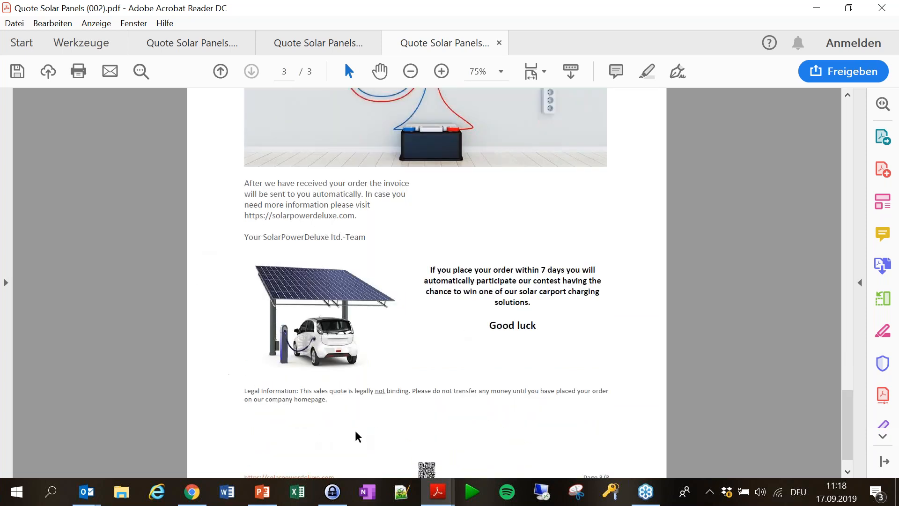
pyautogui.scroll(-1, 646, 287)
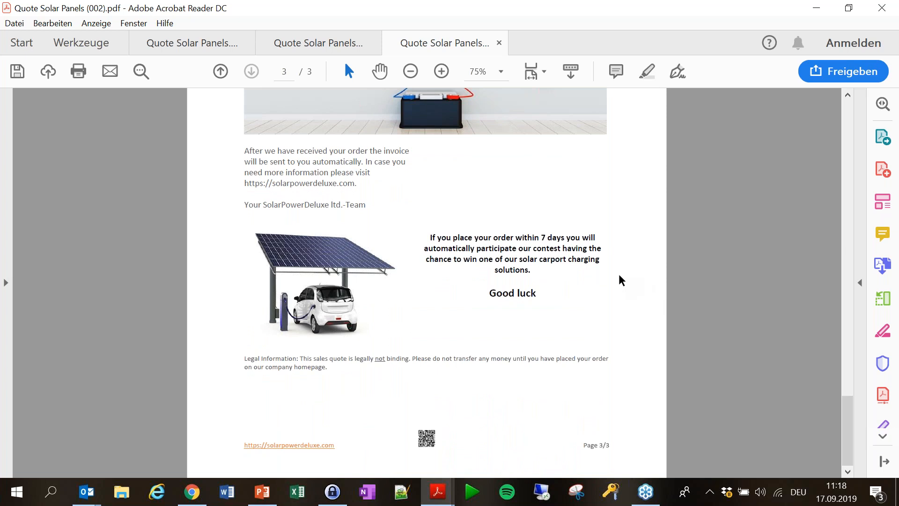
# Back in the Dynamics 365 quote, change the Solar Panel quantity to 14, making the total 5.323,92€.
pyautogui.click(823, 13)
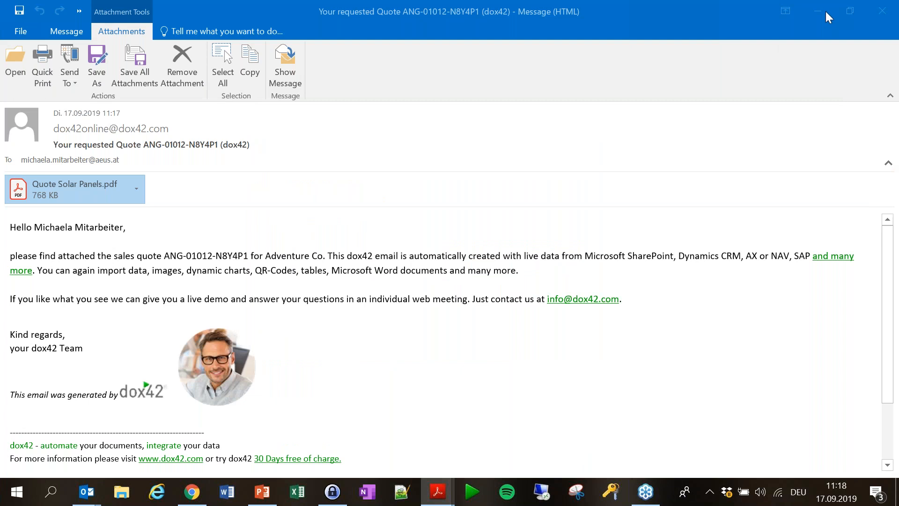
pyautogui.click(825, 11)
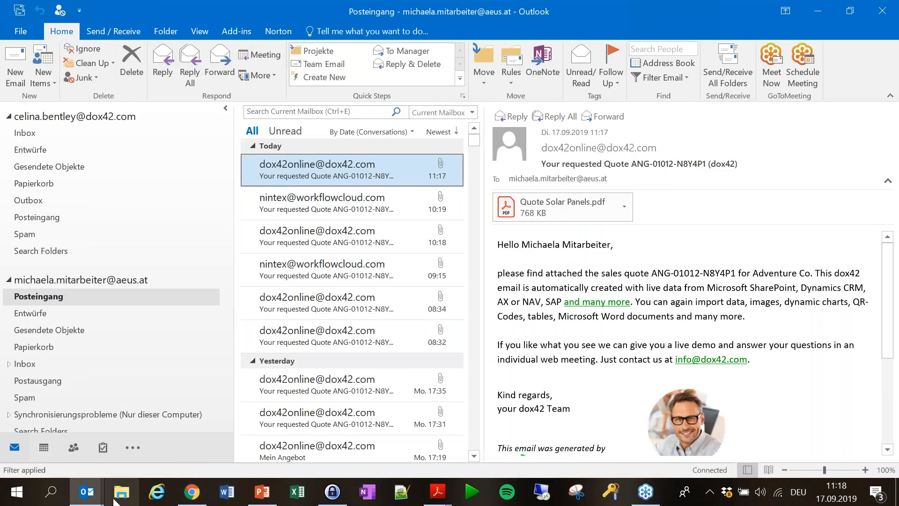
pyautogui.click(192, 492)
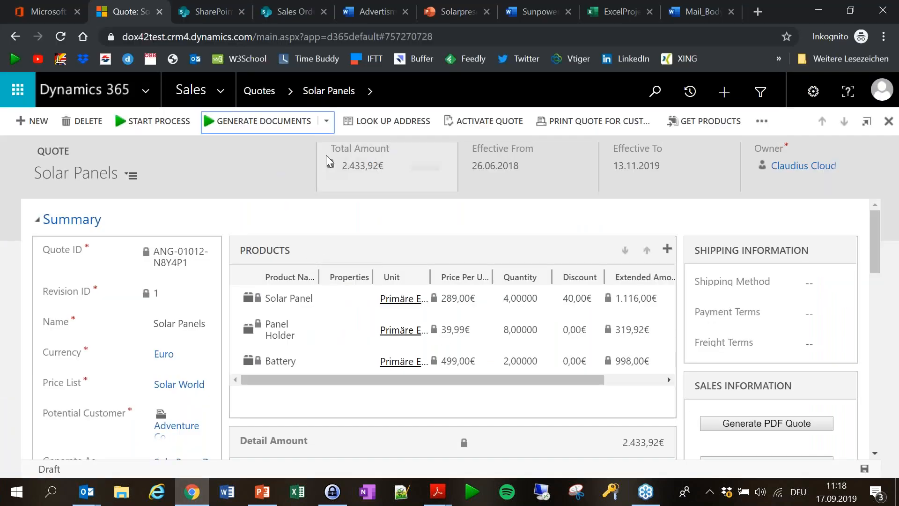
pyautogui.scroll(-2, 526, 238)
pyautogui.click(522, 207)
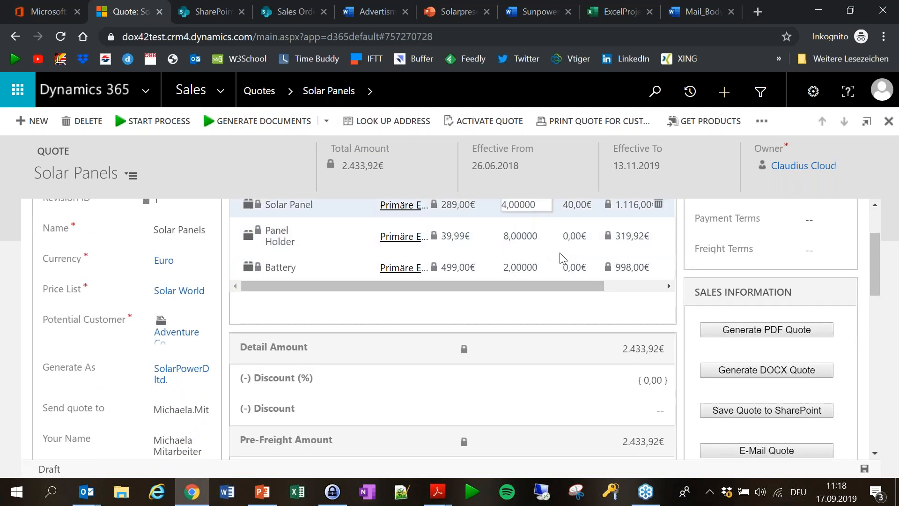
pyautogui.write('14')
pyautogui.press('Return')
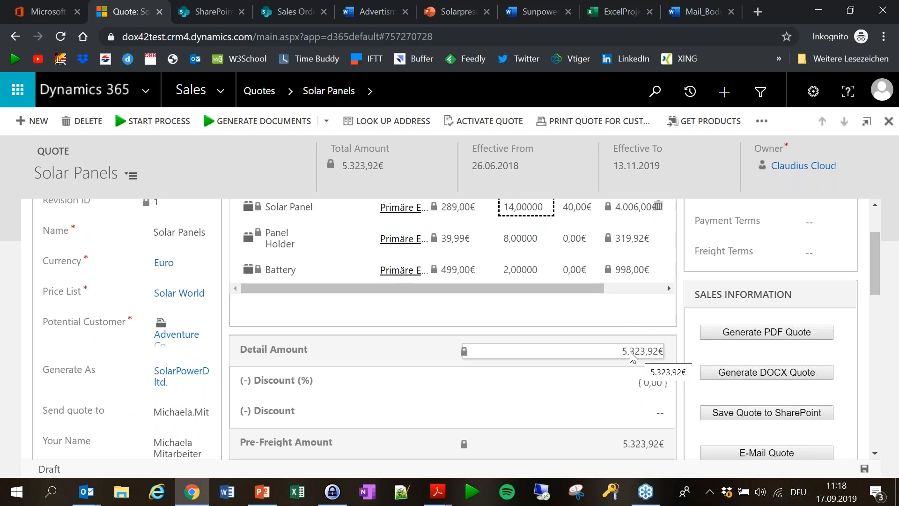
pyautogui.scroll(2, 425, 369)
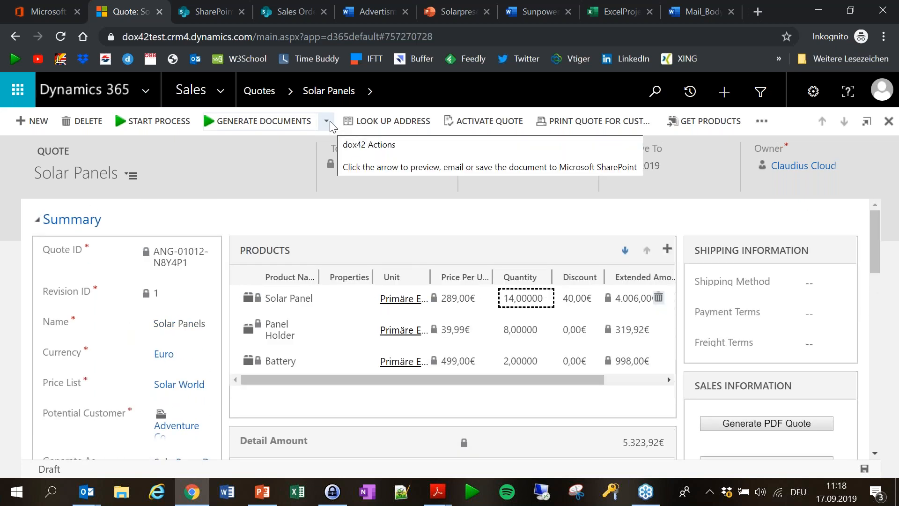
# Submit Get Quote Approval again as pdf to the recipient's e-mail address with dox42 as Mail Sender.
pyautogui.click(327, 121)
pyautogui.click(269, 260)
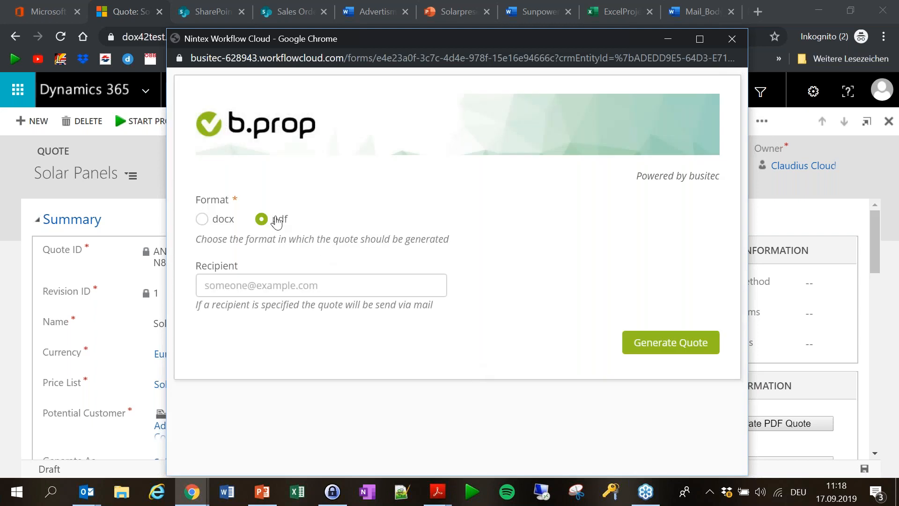
pyautogui.click(299, 292)
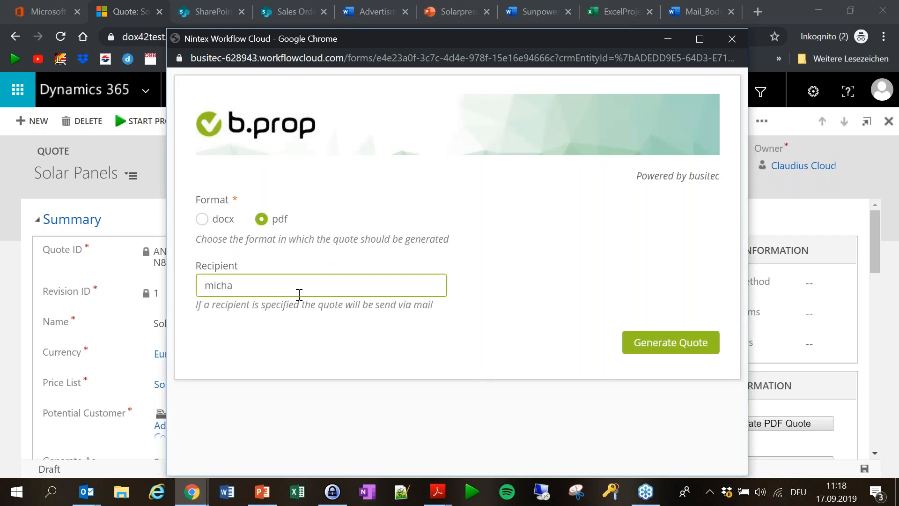
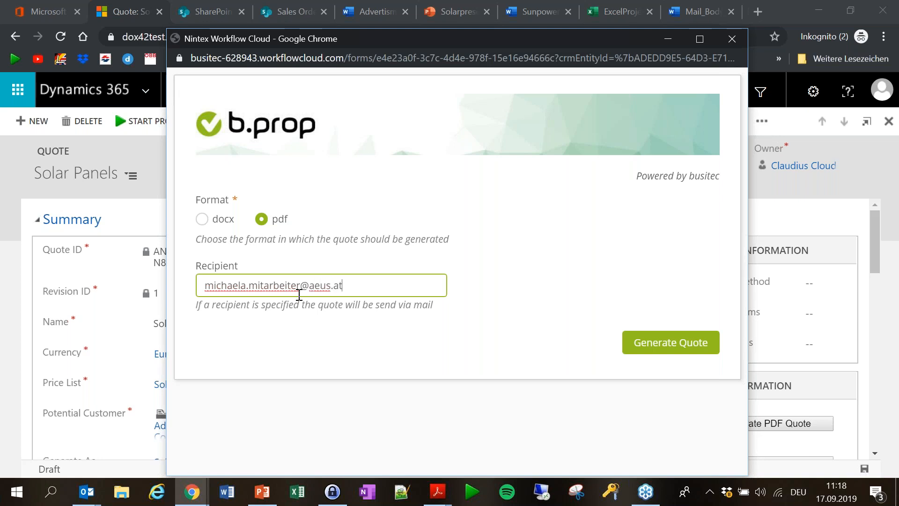
pyautogui.click(527, 366)
pyautogui.click(474, 309)
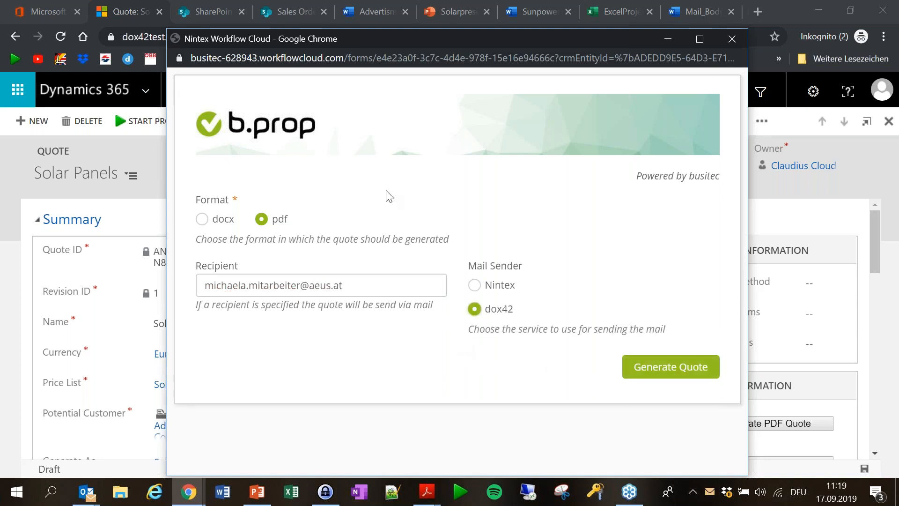
pyautogui.click(674, 368)
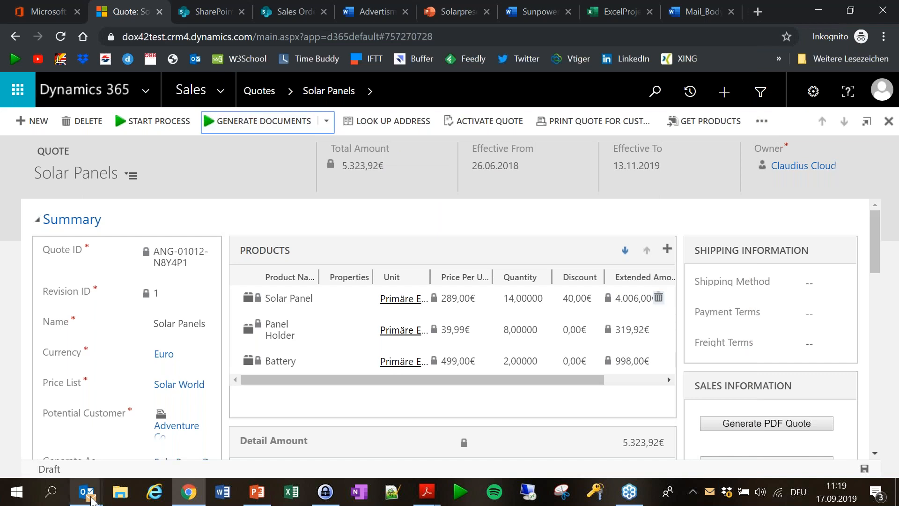
# Reopen the Adventure Co quote e-mail, then minimize it and switch to the Mail_Body template tab.
pyautogui.moveTo(87, 491)
pyautogui.click(253, 440)
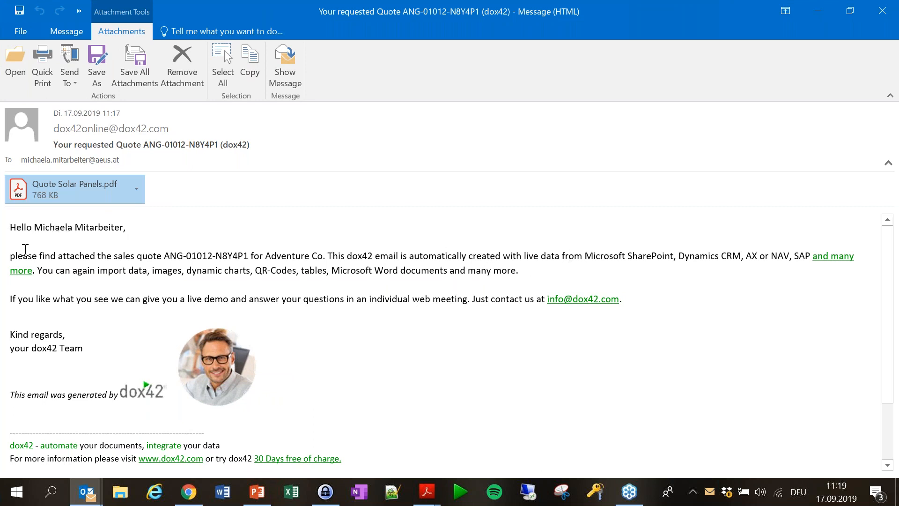
pyautogui.moveTo(265, 256); pyautogui.dragTo(322, 257)
pyautogui.click(359, 337)
pyautogui.click(817, 11)
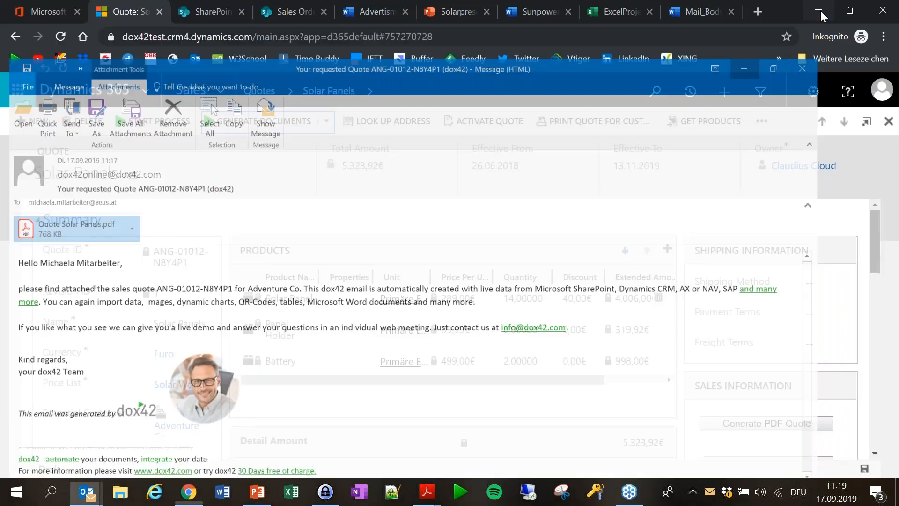
pyautogui.click(702, 10)
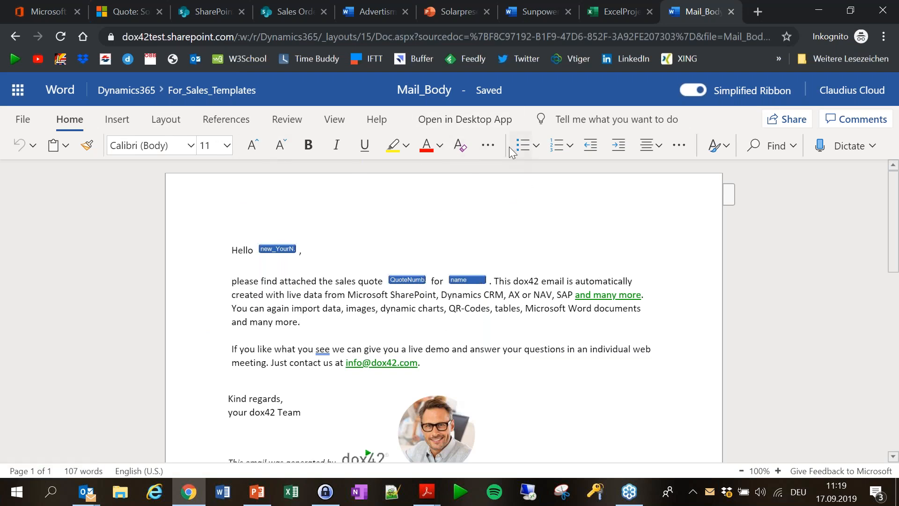
# Open Mail_Body in desktop Word, signing in to SharePoint Online with the account credentials.
pyautogui.click(489, 121)
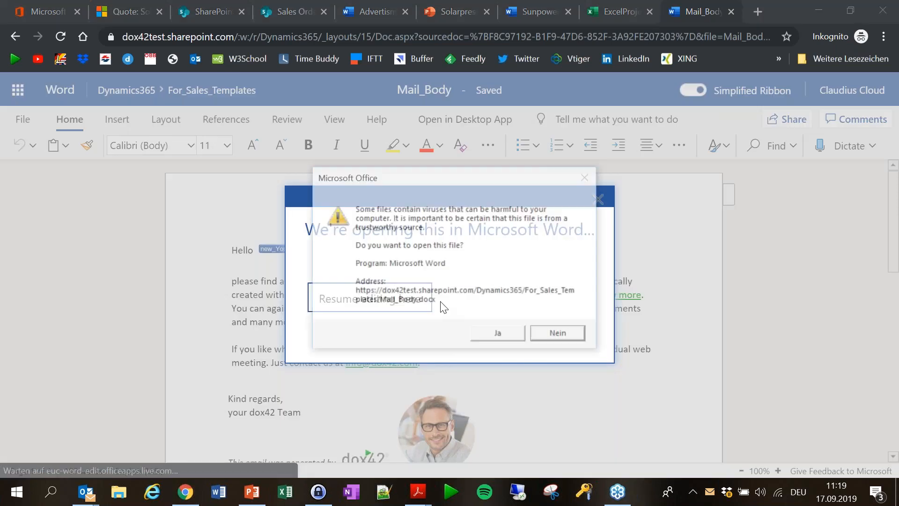
pyautogui.click(499, 334)
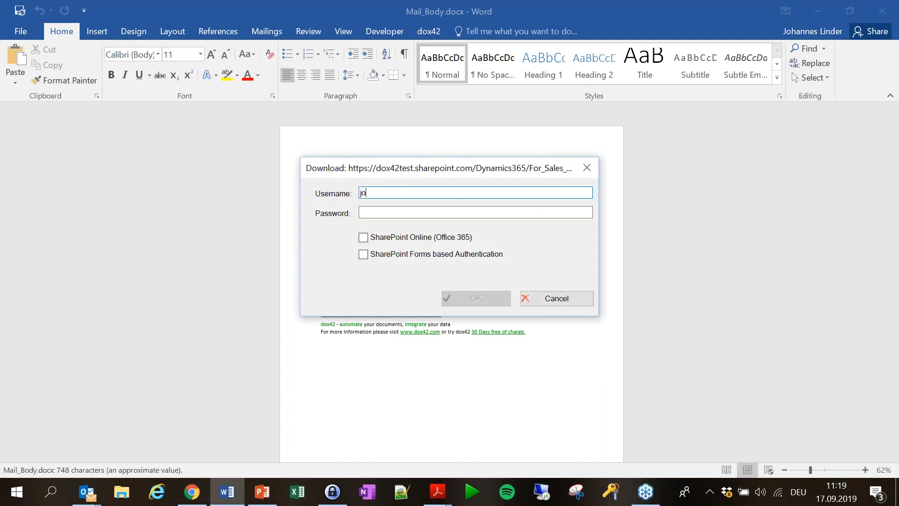
pyautogui.write('com')
pyautogui.press('Tab')
pyautogui.write('**')
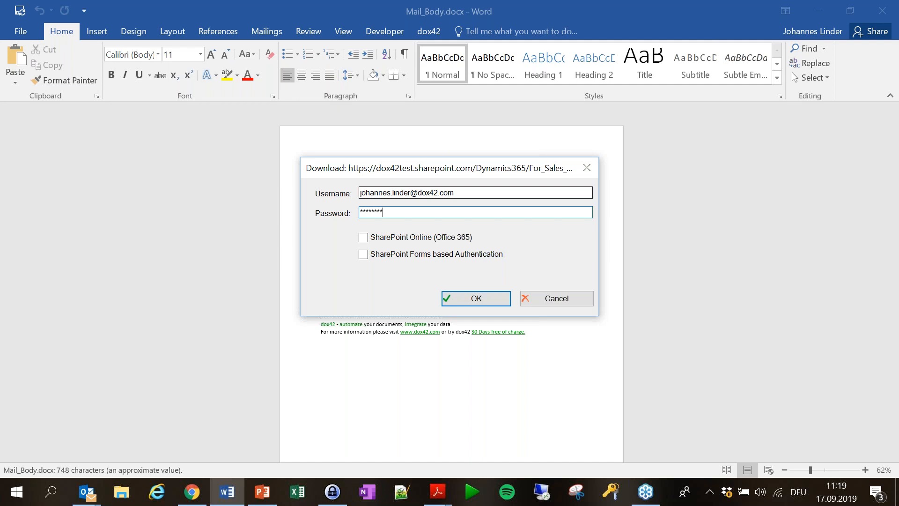
pyautogui.click(363, 237)
pyautogui.click(474, 298)
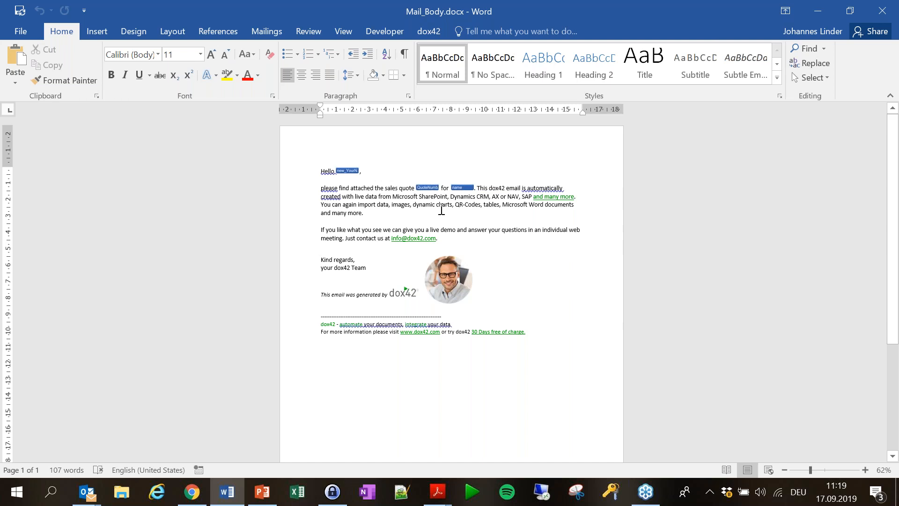
# Use the dox42 data-field pane to trace the quote placeholder to SalesQuote QuoteNumber, then minimize Word.
pyautogui.scroll(3, 441, 210)
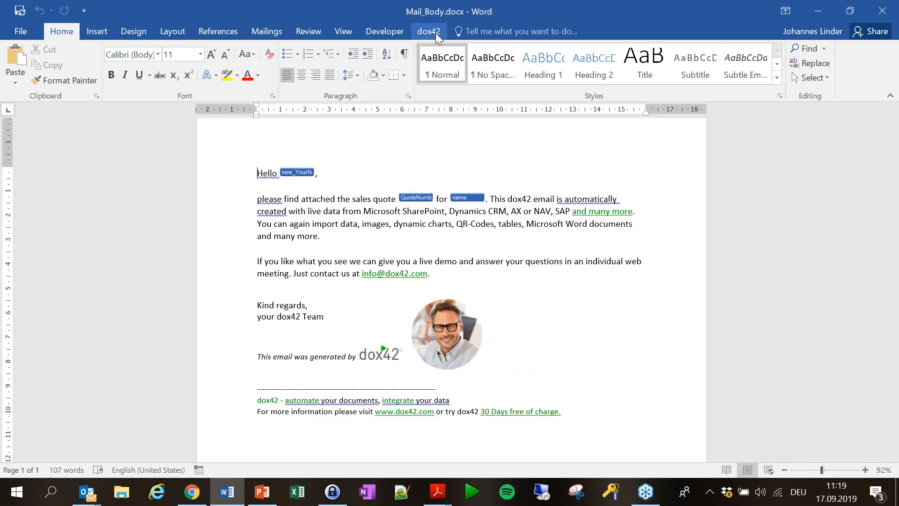
pyautogui.click(436, 32)
pyautogui.click(87, 74)
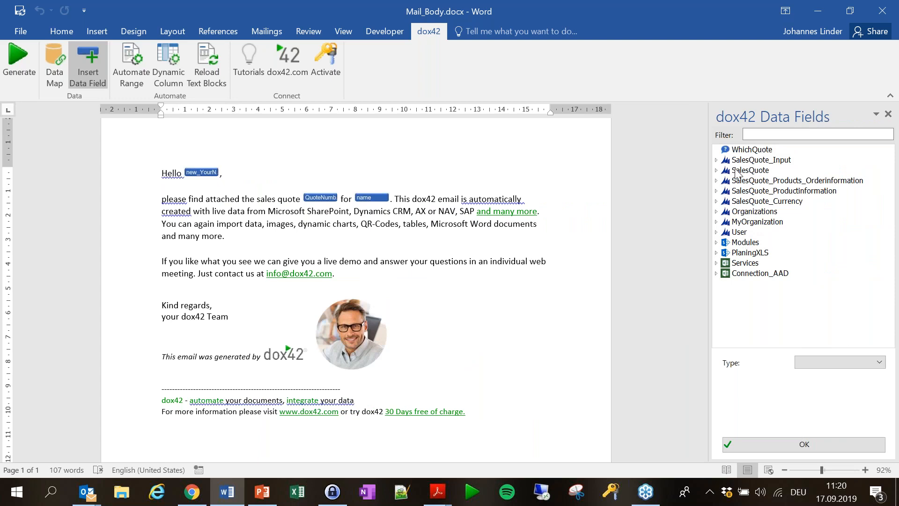
pyautogui.click(322, 196)
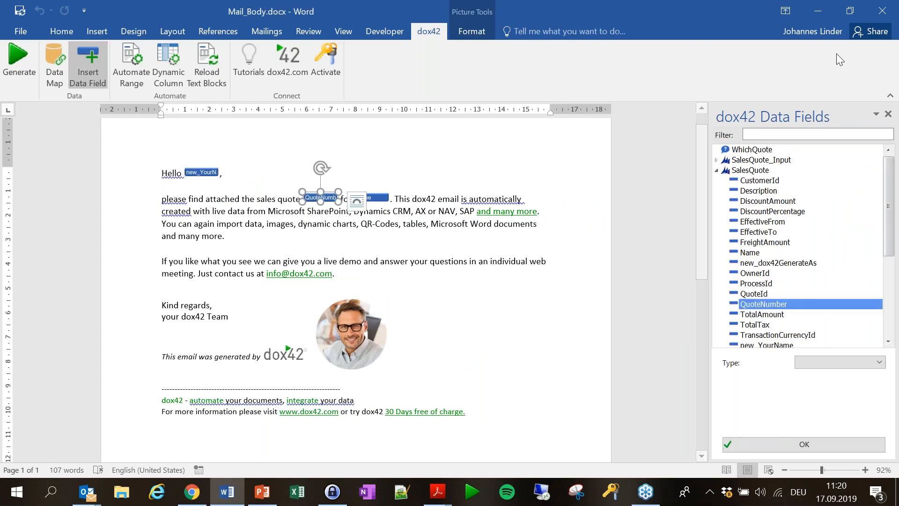
pyautogui.click(818, 18)
pyautogui.click(371, 311)
# Open the newest Nintex Solar Panels approval request (Quote Amount 5323.92) and follow its CRM-Record link.
pyautogui.moveTo(87, 499)
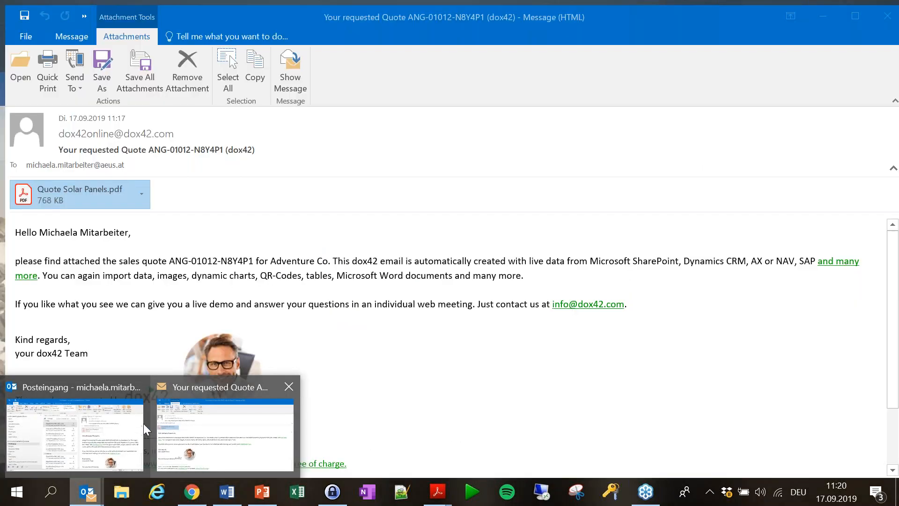
pyautogui.click(136, 426)
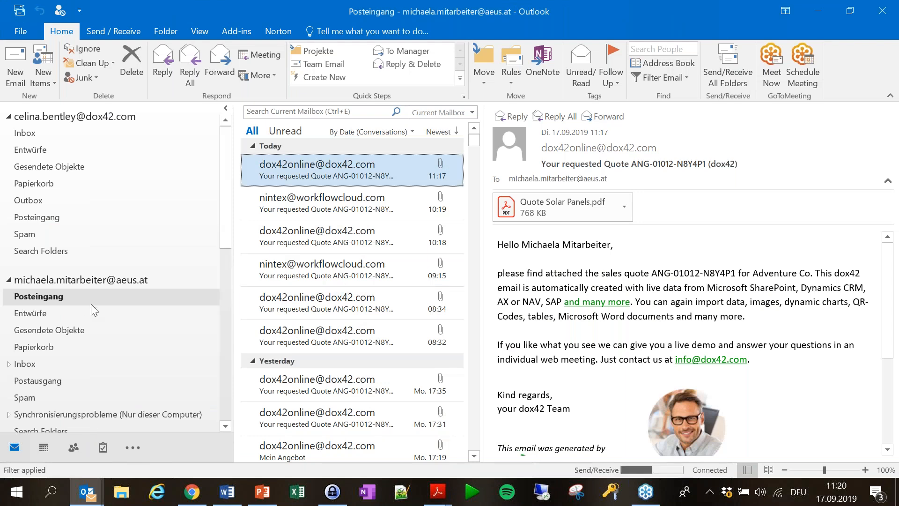
pyautogui.click(63, 313)
pyautogui.click(48, 133)
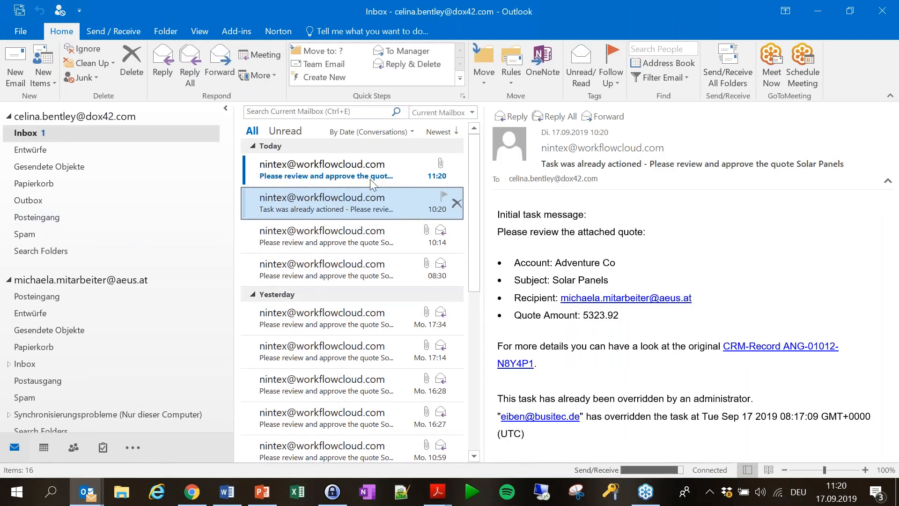
pyautogui.click(384, 171)
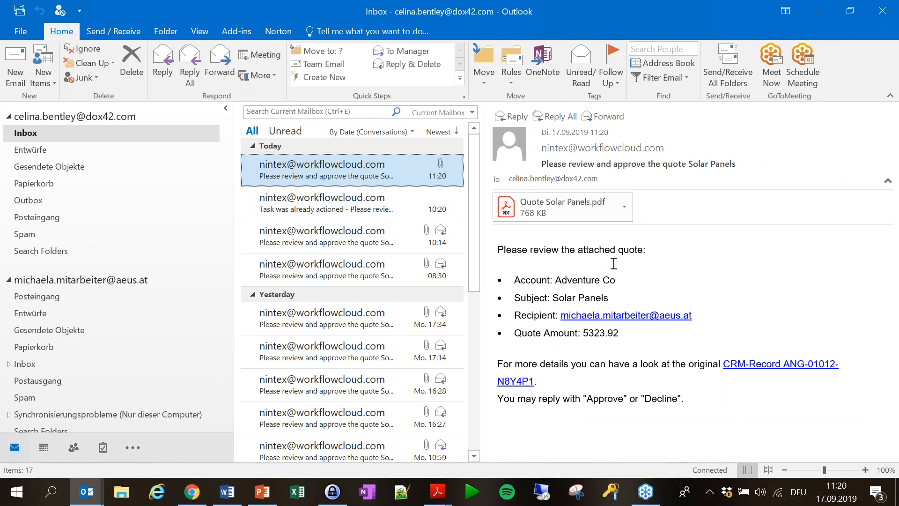
pyautogui.click(891, 362)
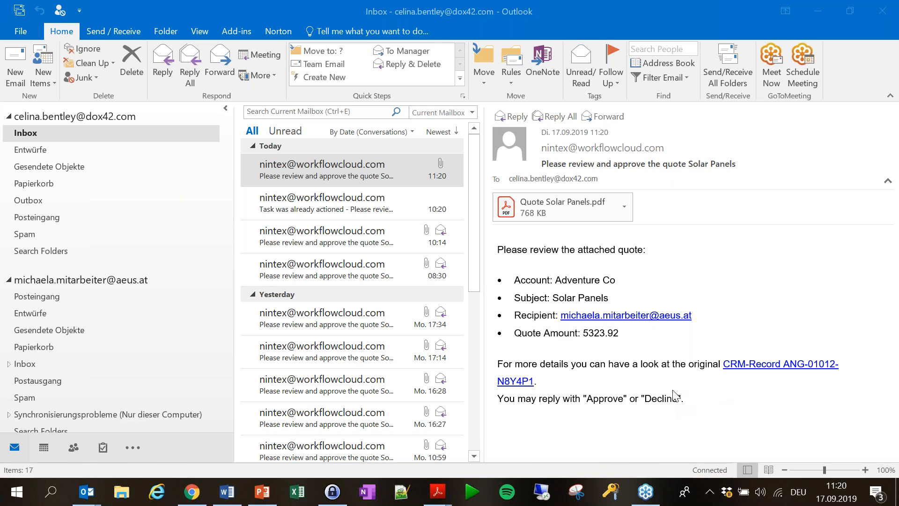
pyautogui.click(789, 364)
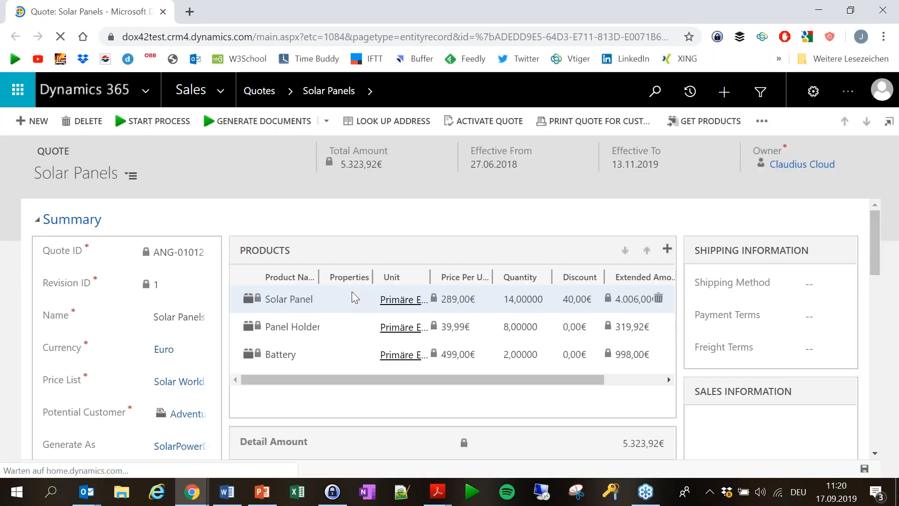
pyautogui.scroll(-2, 352, 291)
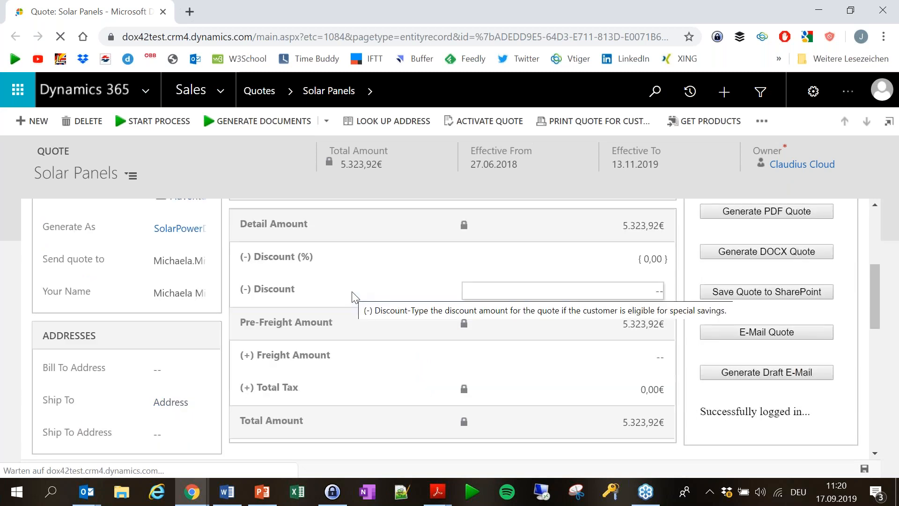
pyautogui.scroll(2, 370, 309)
pyautogui.scroll(2, 376, 307)
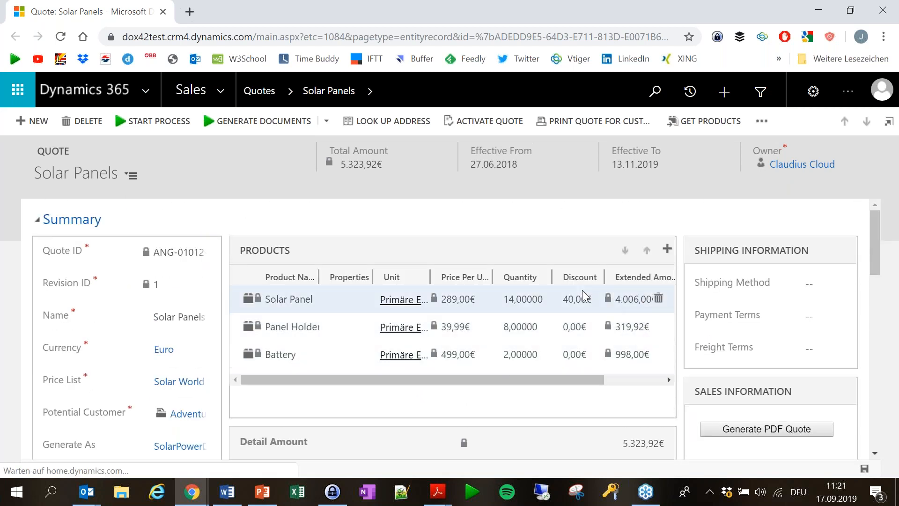
pyautogui.scroll(-2, 211, 328)
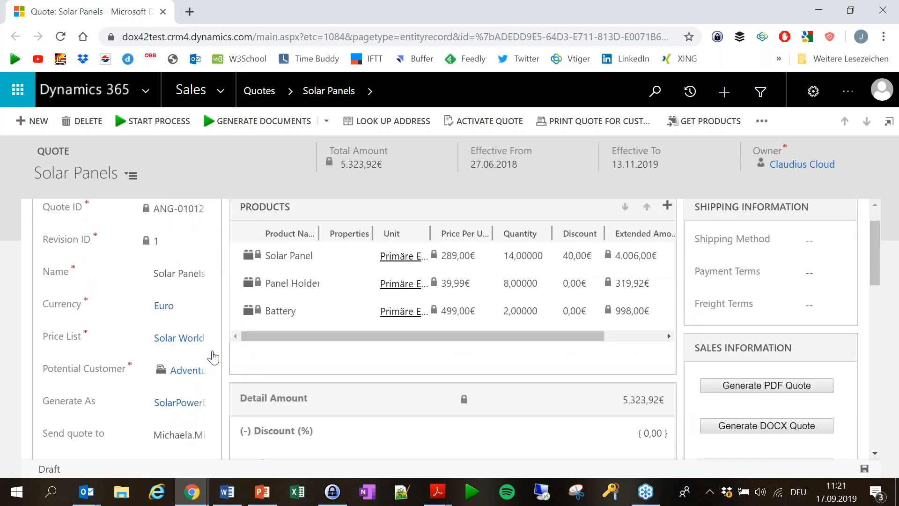
pyautogui.scroll(2, 645, 368)
pyautogui.scroll(-4, 495, 251)
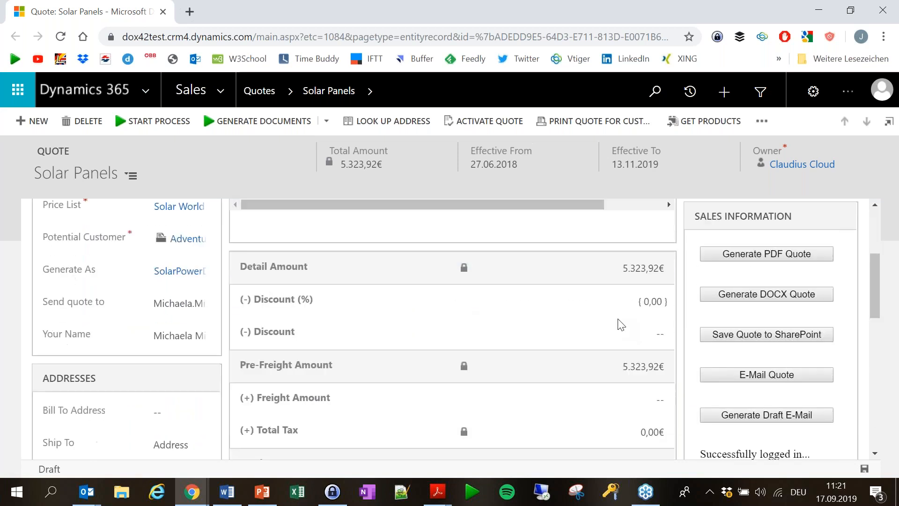
pyautogui.scroll(4, 673, 349)
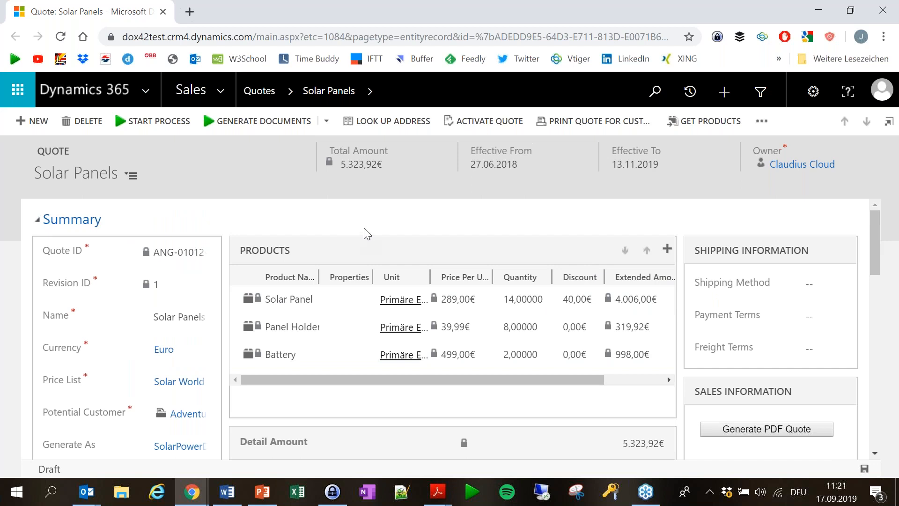
# Reply 'approve' to the Nintex Solar Panels approval request and send it.
pyautogui.click(819, 13)
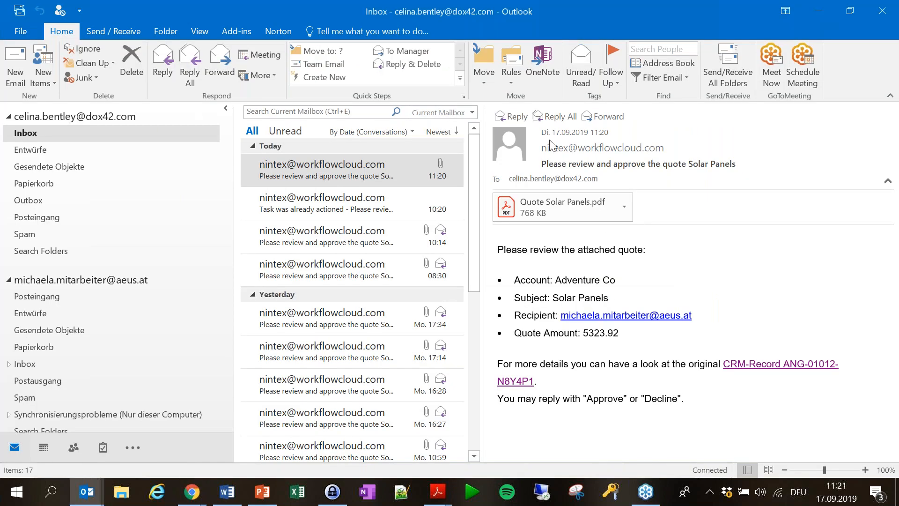
pyautogui.click(515, 117)
pyautogui.write('approve')
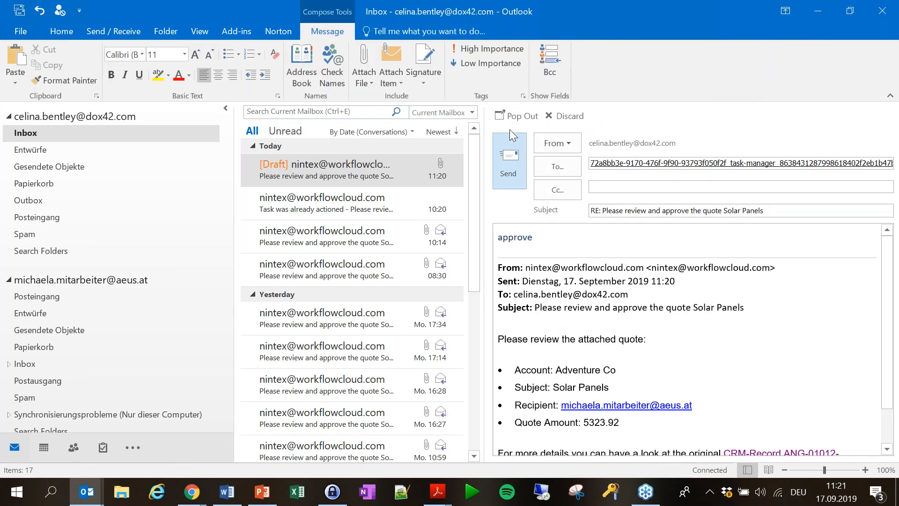
pyautogui.click(509, 174)
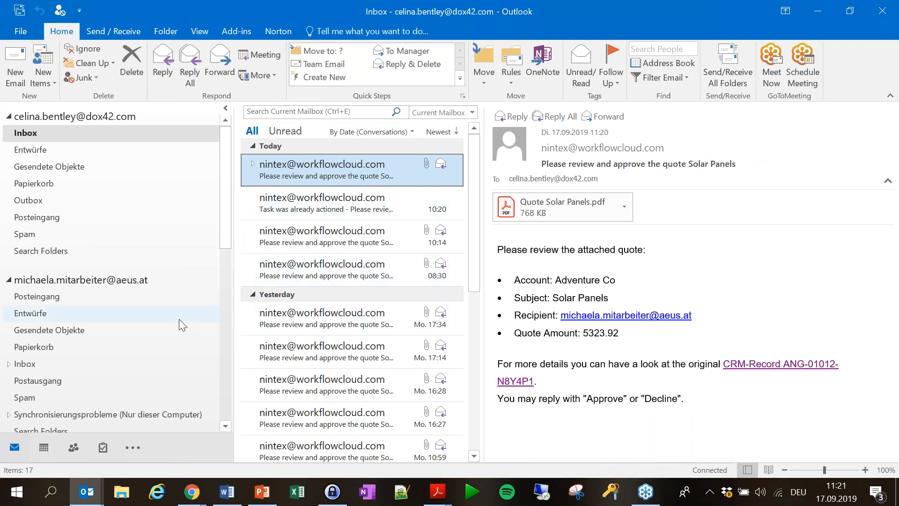
pyautogui.scroll(-3, 337, 327)
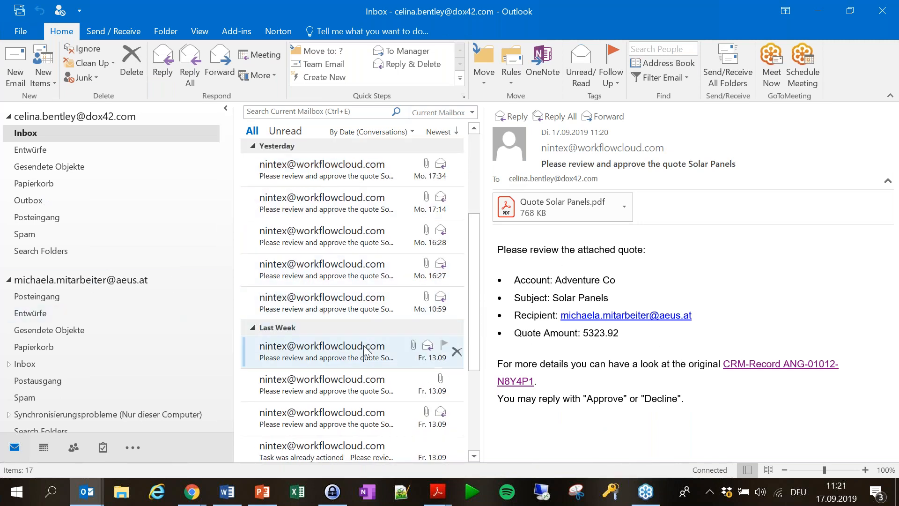
pyautogui.scroll(3, 361, 335)
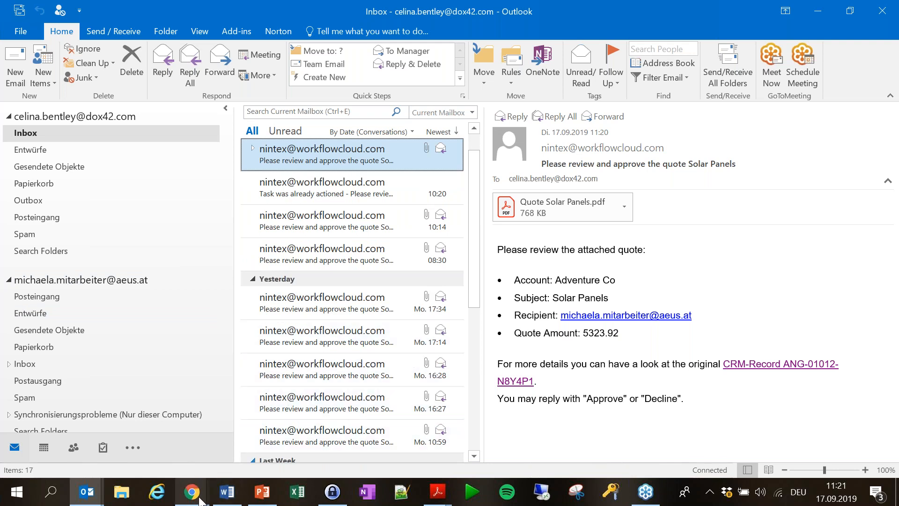
# Bring the Solar Panels quote in Dynamics 365 to the front in the demo browser window.
pyautogui.moveTo(192, 492)
pyautogui.click(310, 431)
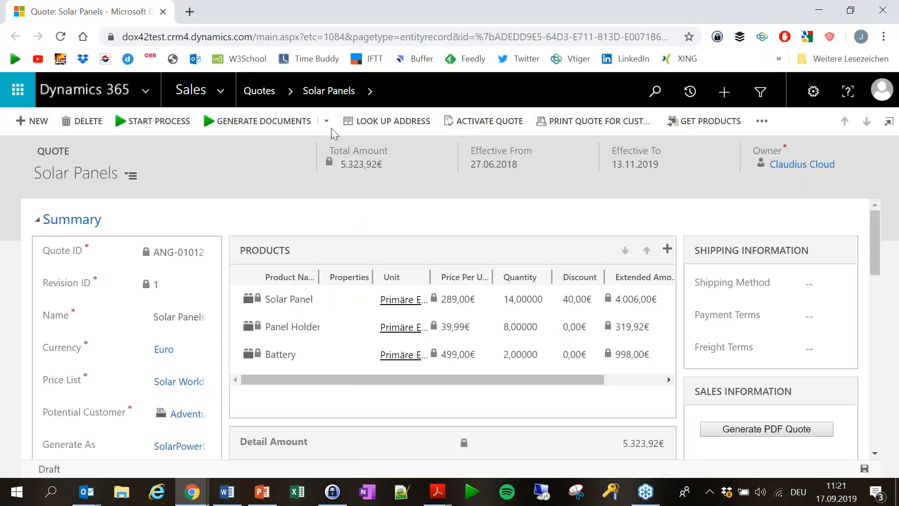
pyautogui.moveTo(199, 496)
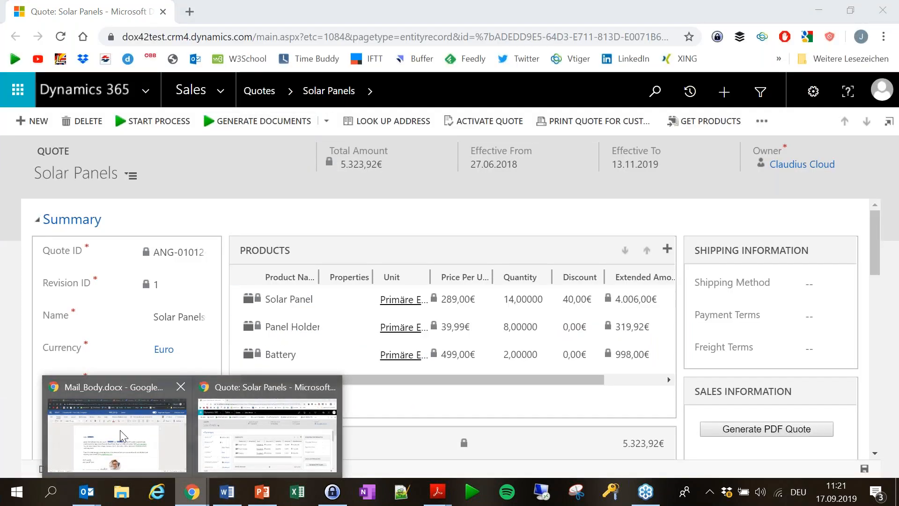
pyautogui.click(137, 404)
pyautogui.click(127, 12)
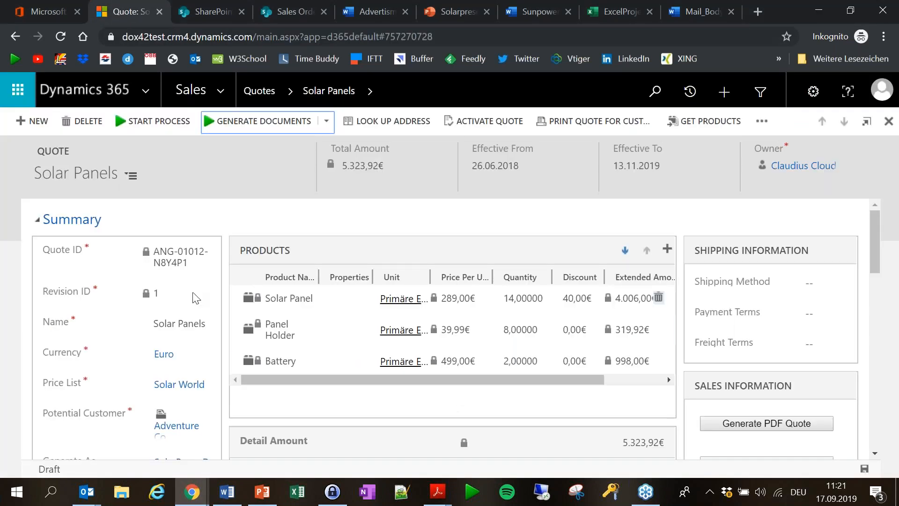
# Run Get Quote Approval as PDF to the recipient's e-mail address, with Nintex as mail sender.
pyautogui.click(330, 124)
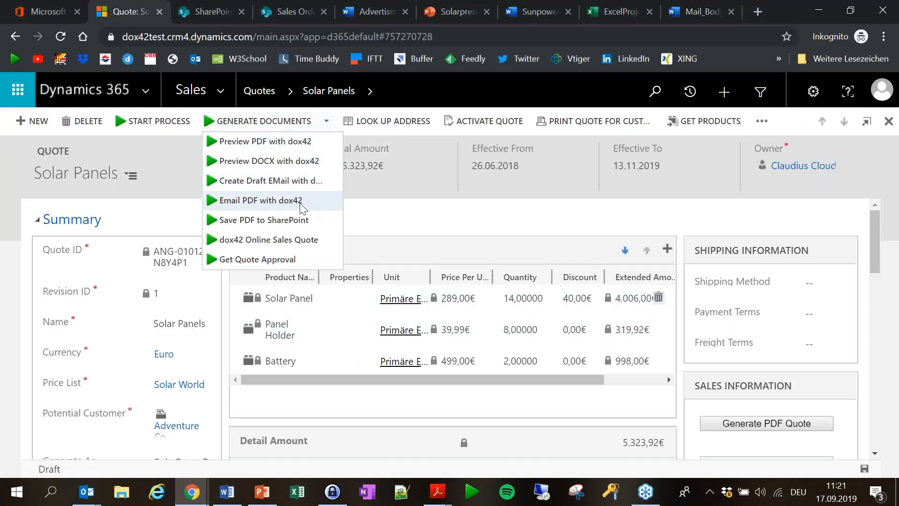
pyautogui.click(268, 260)
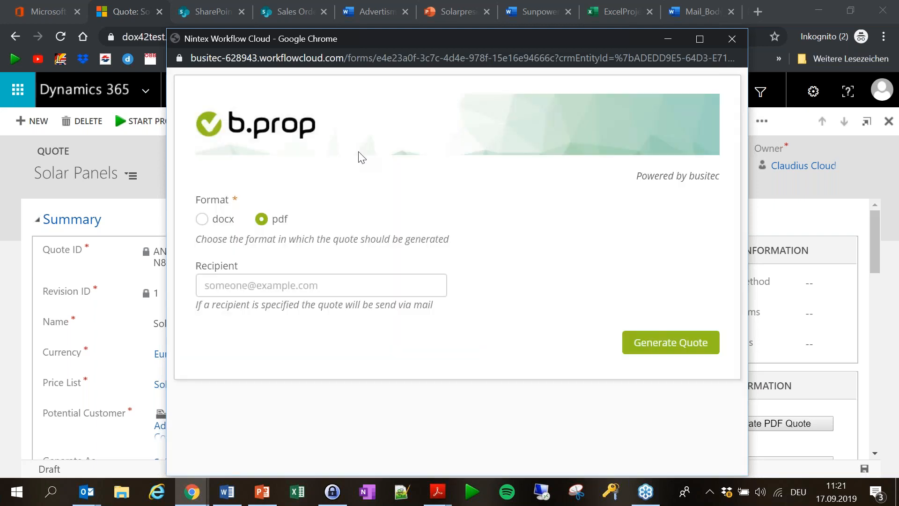
pyautogui.click(277, 287)
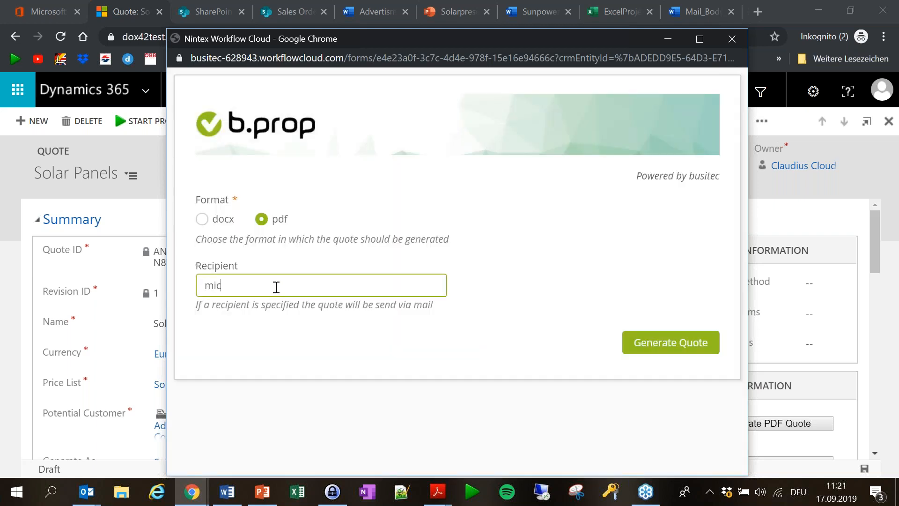
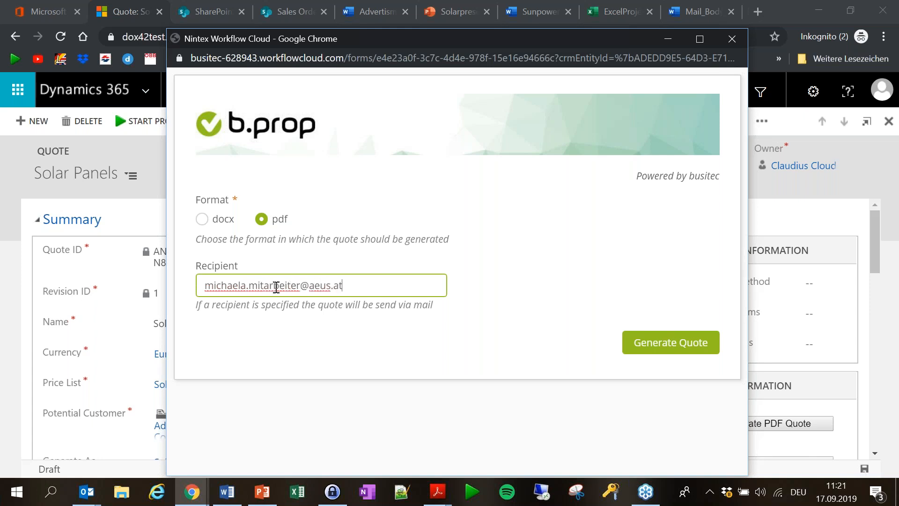
pyautogui.press('Tab')
pyautogui.click(489, 291)
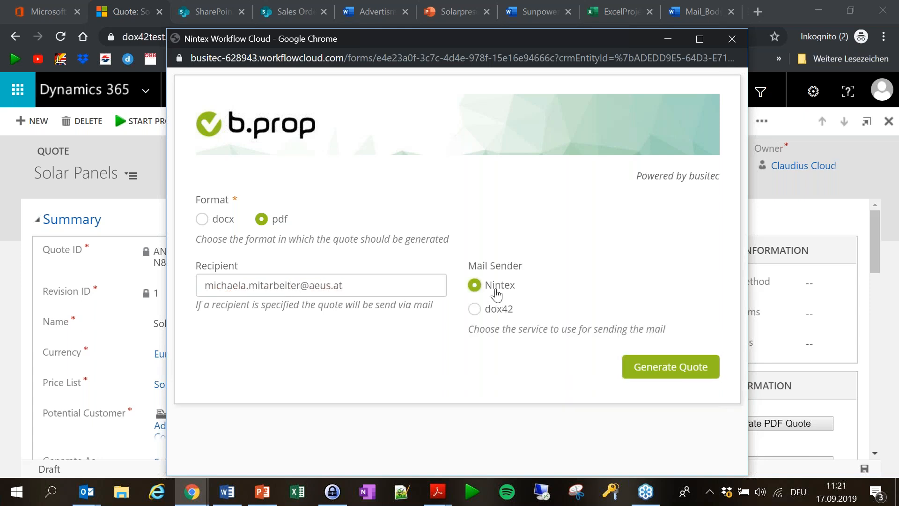
pyautogui.click(684, 370)
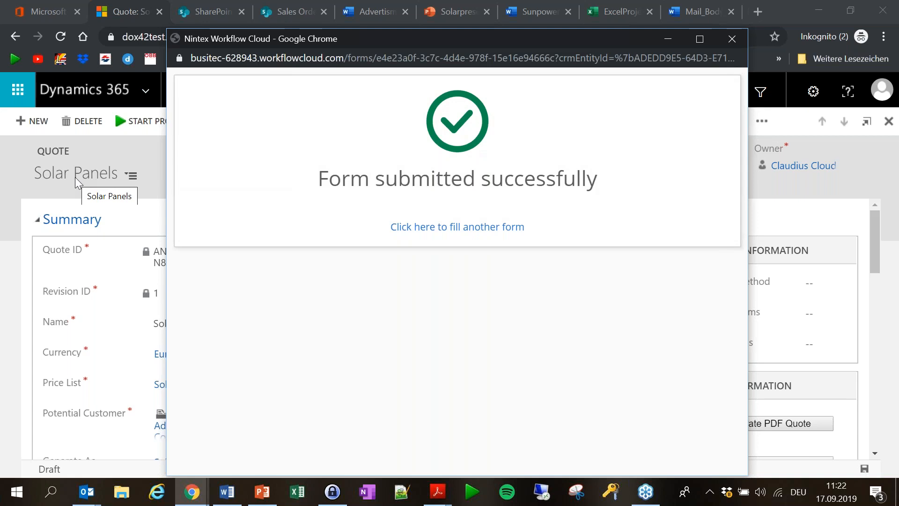
pyautogui.click(740, 40)
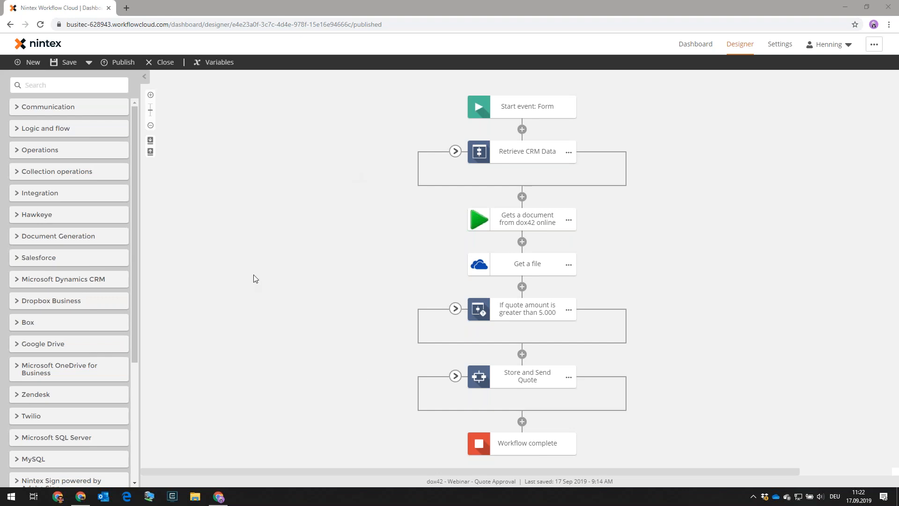
pyautogui.click(218, 503)
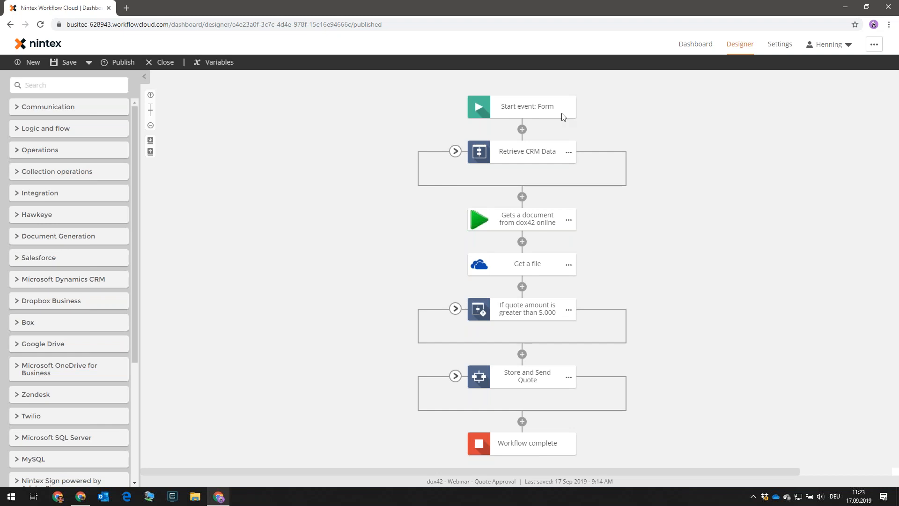
pyautogui.click(455, 152)
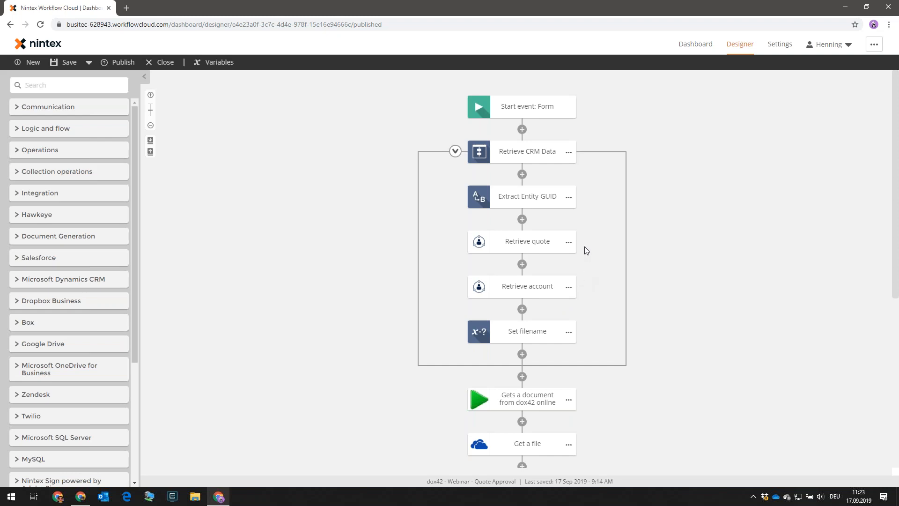
pyautogui.click(455, 151)
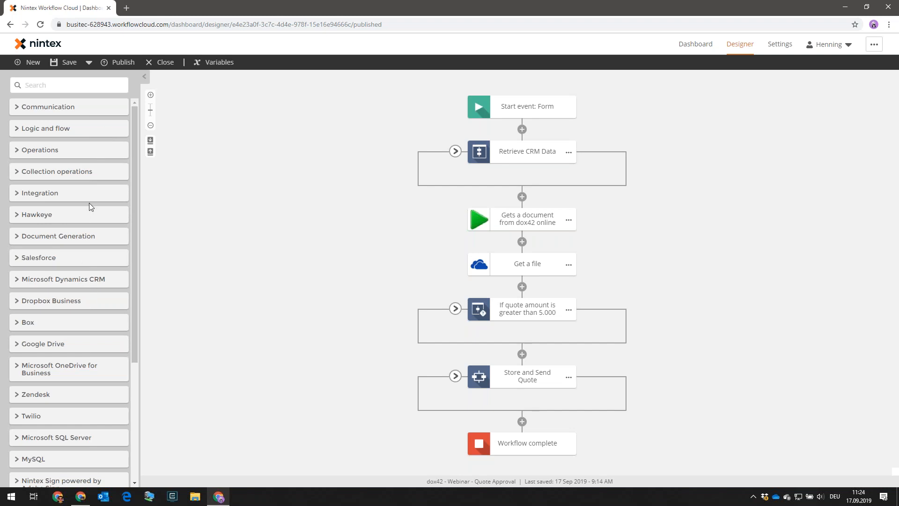
# Expand and collapse the Operations and Communication action categories.
pyautogui.click(40, 151)
pyautogui.click(40, 150)
pyautogui.click(41, 108)
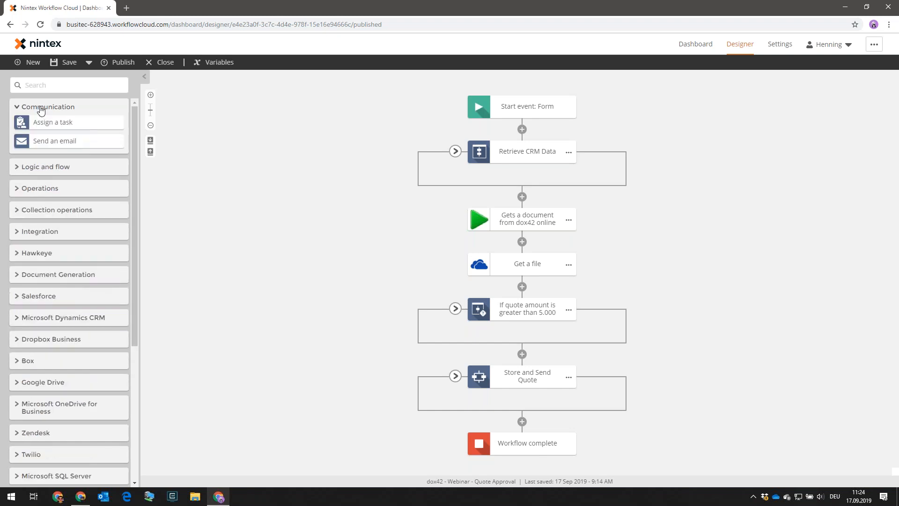
pyautogui.click(41, 109)
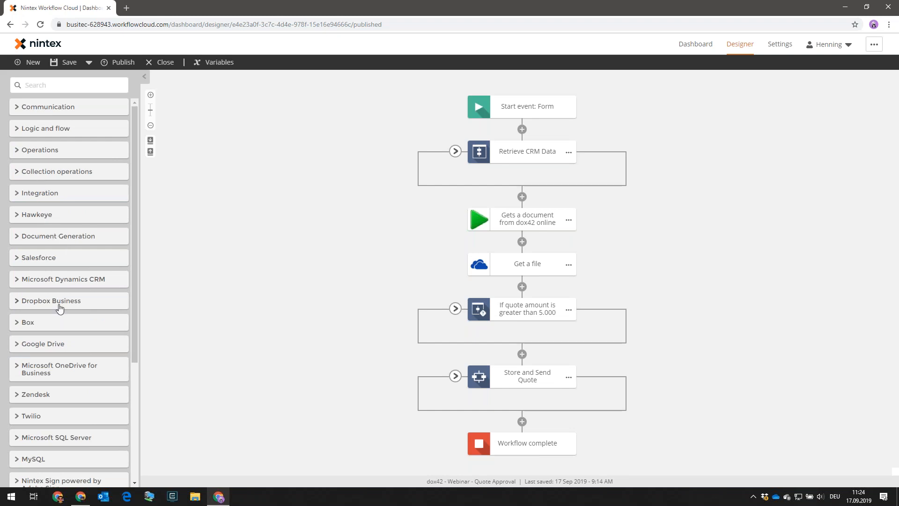
# Peek into Retrieve CRM Data under Microsoft Dynamics CRM, then expand the dox42 online category.
pyautogui.click(29, 284)
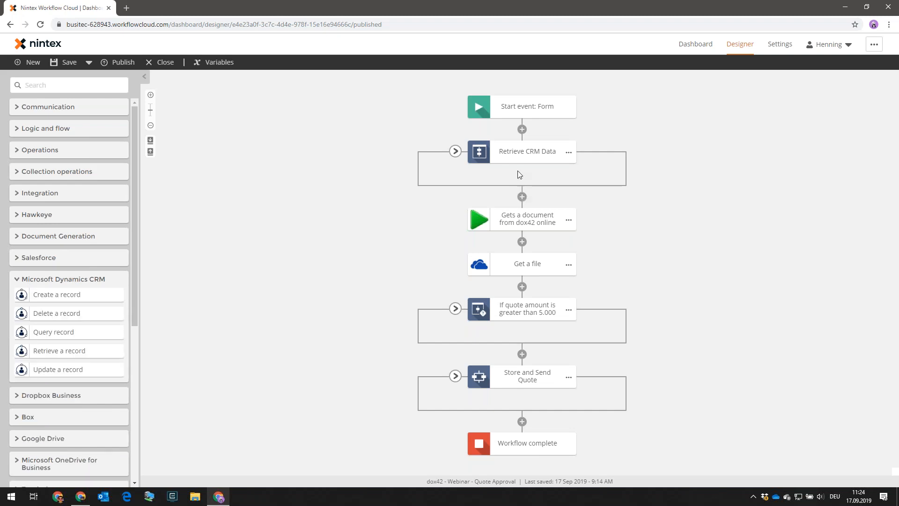
pyautogui.click(455, 151)
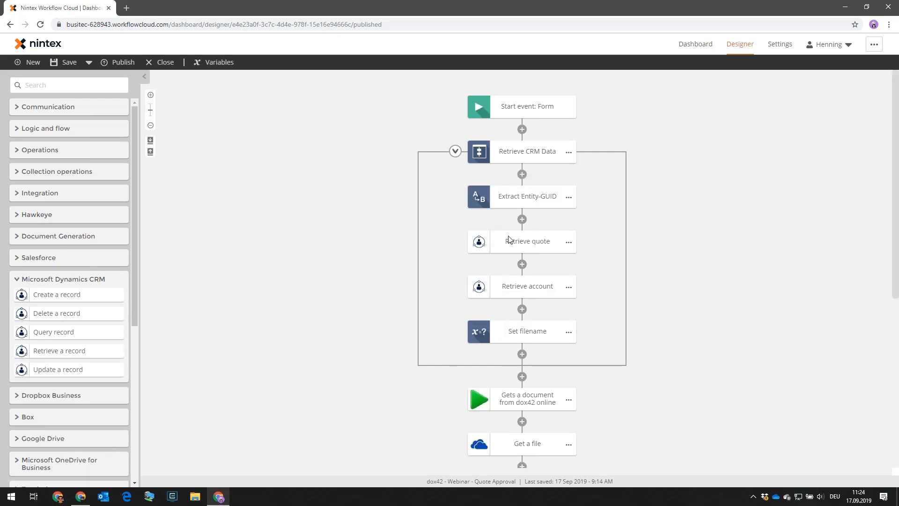
pyautogui.click(456, 152)
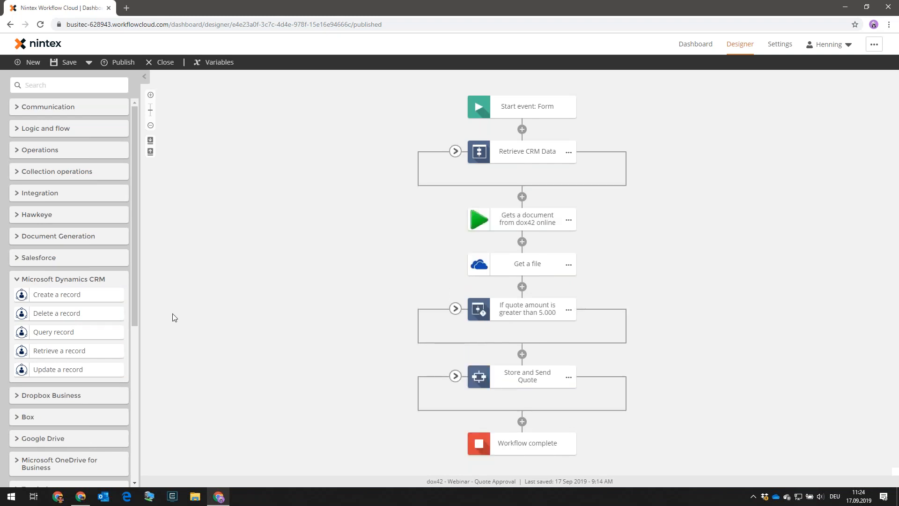
pyautogui.click(28, 281)
pyautogui.scroll(-4, 69, 290)
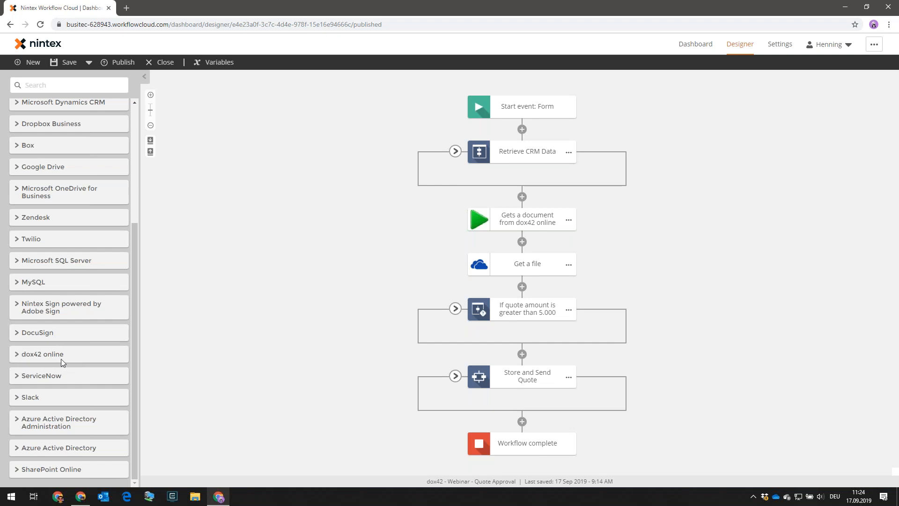
pyautogui.click(19, 359)
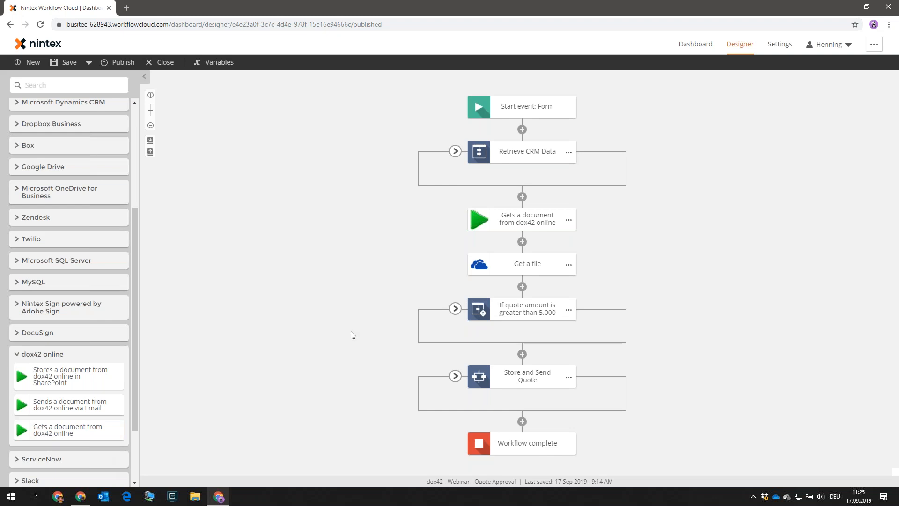
pyautogui.click(514, 219)
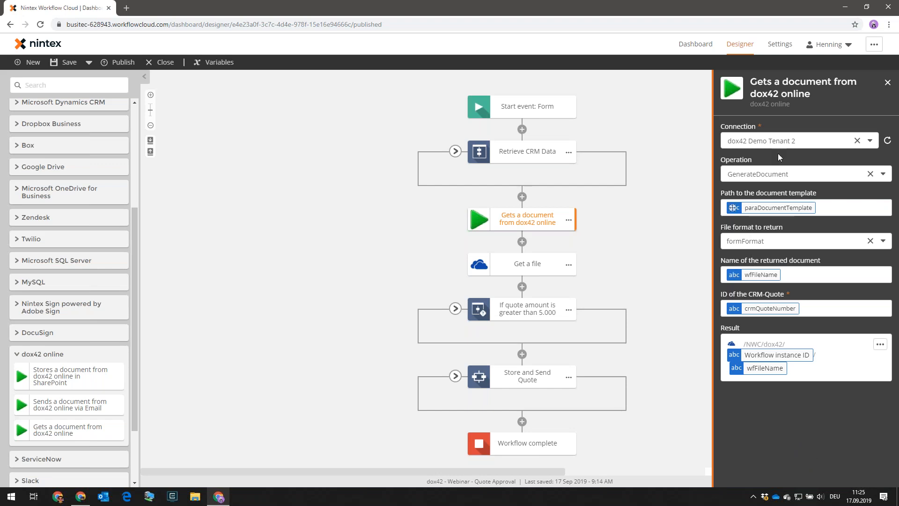
pyautogui.click(819, 142)
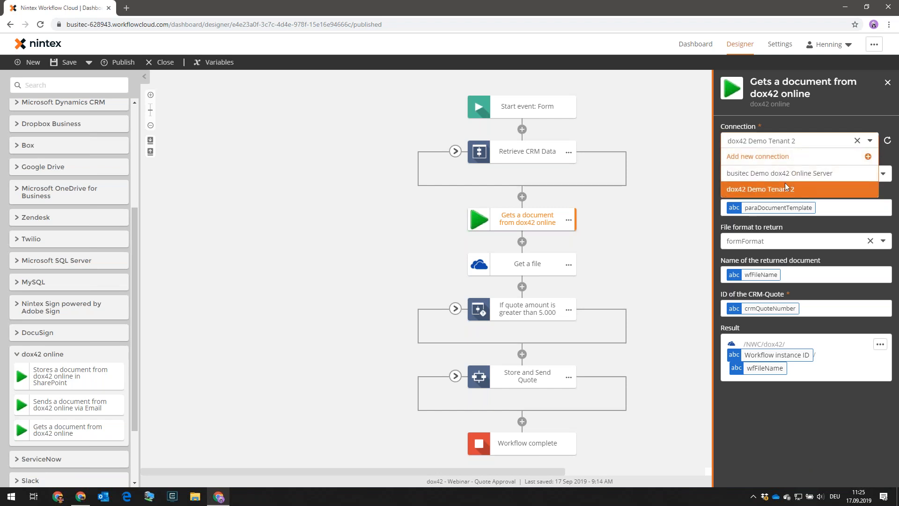
pyautogui.click(796, 429)
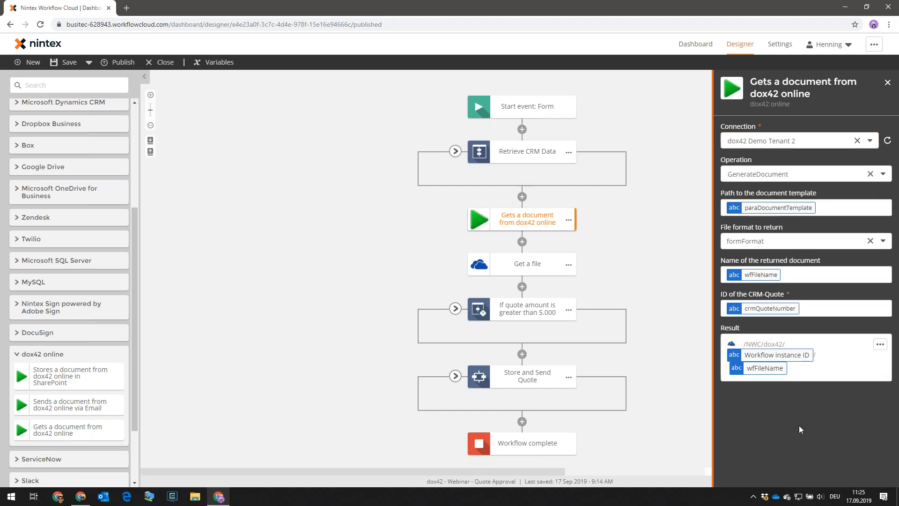
pyautogui.click(826, 180)
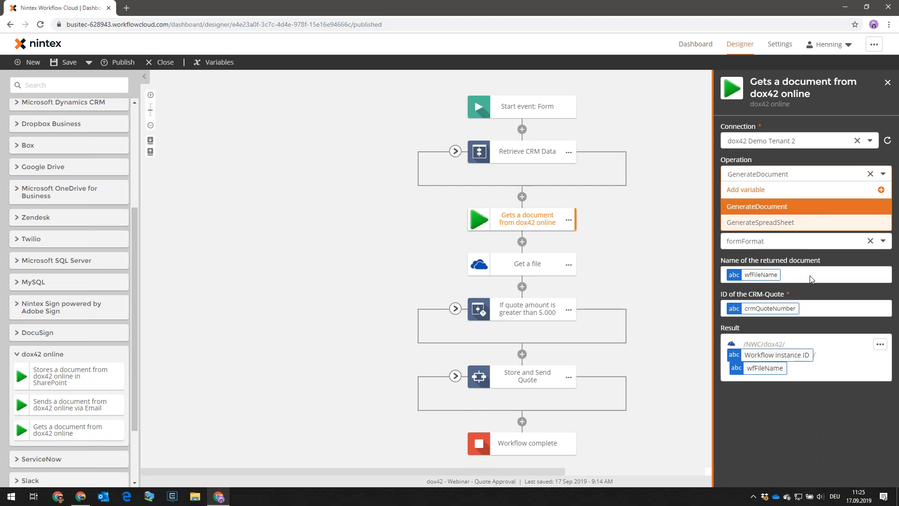
pyautogui.click(832, 442)
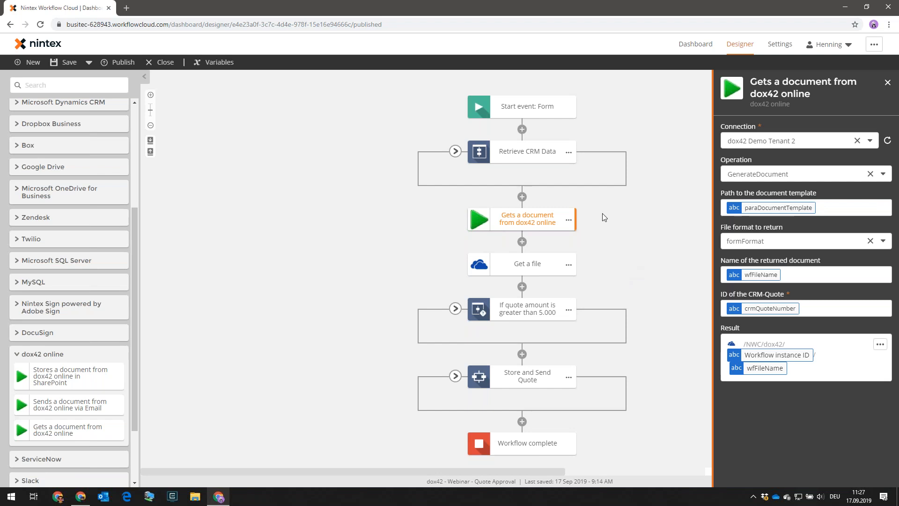
pyautogui.click(887, 83)
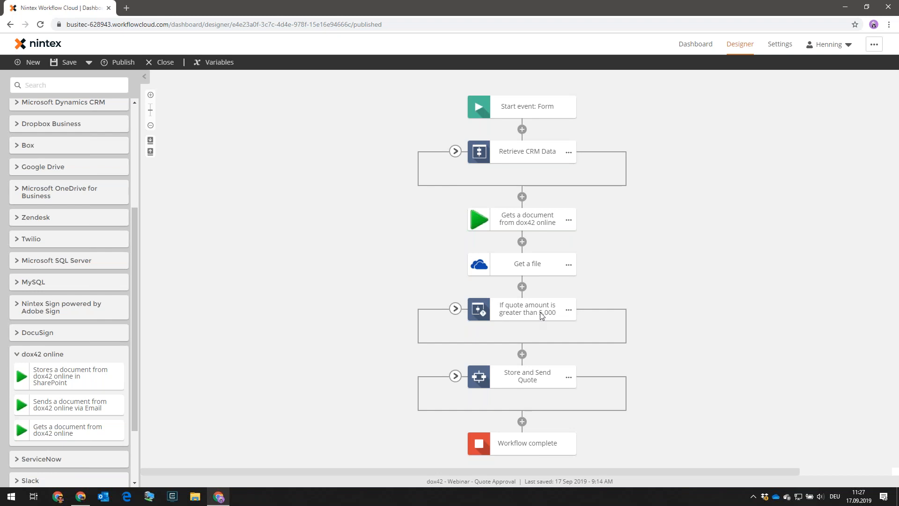
# Expand the 'If quote amount is greater than 5.000' branch and inspect its condition settings.
pyautogui.click(455, 310)
pyautogui.scroll(-1, 706, 296)
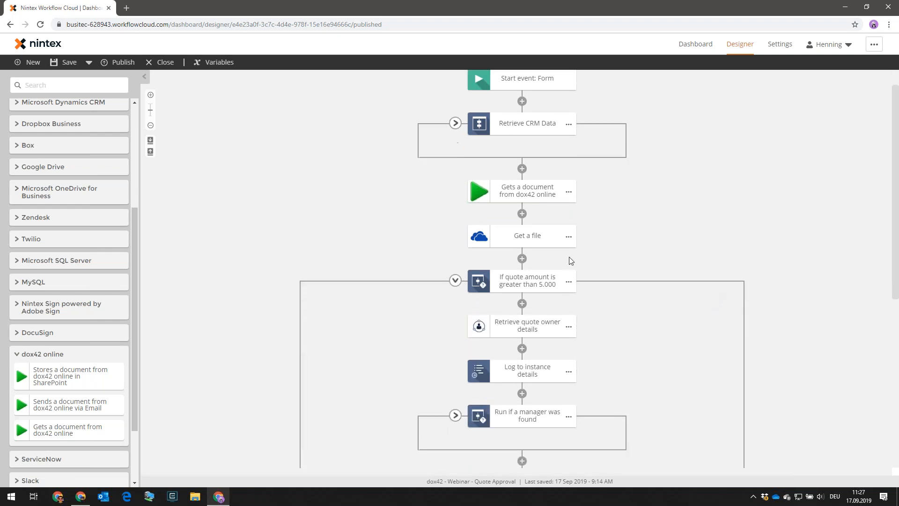
pyautogui.click(534, 285)
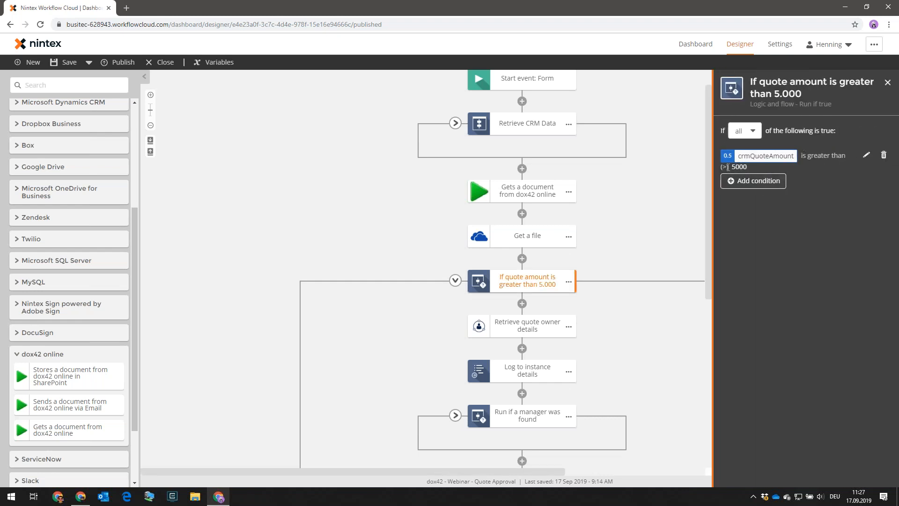
pyautogui.click(887, 83)
pyautogui.scroll(-2, 695, 300)
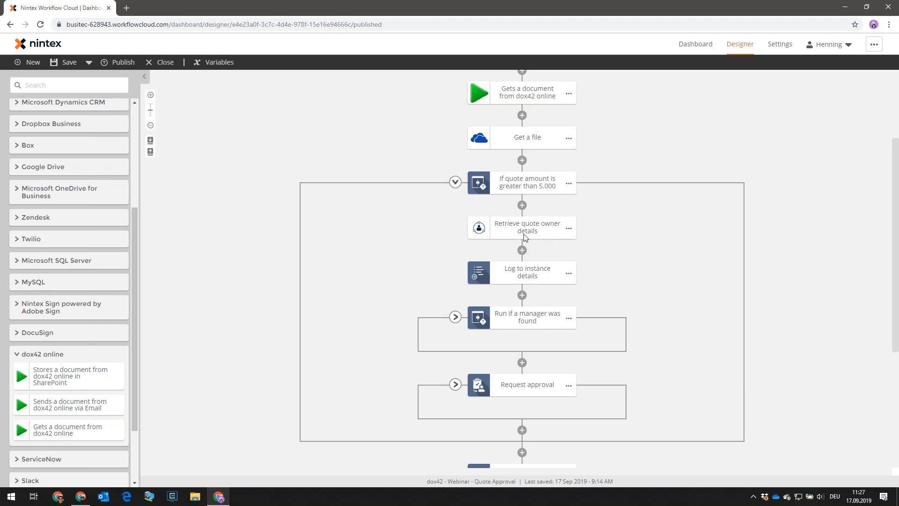
# Expand 'Run if a manager was found' to show Retrieve manager and its logging step.
pyautogui.click(460, 319)
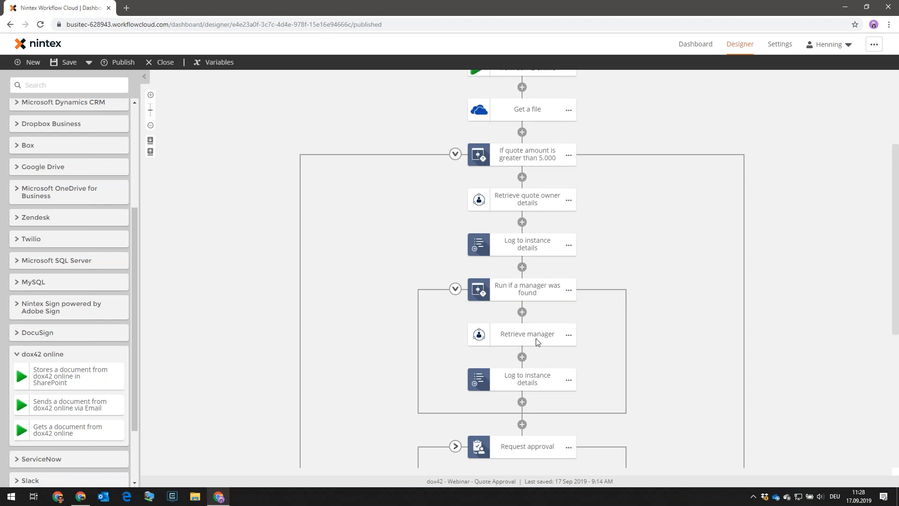
pyautogui.scroll(-3, 642, 329)
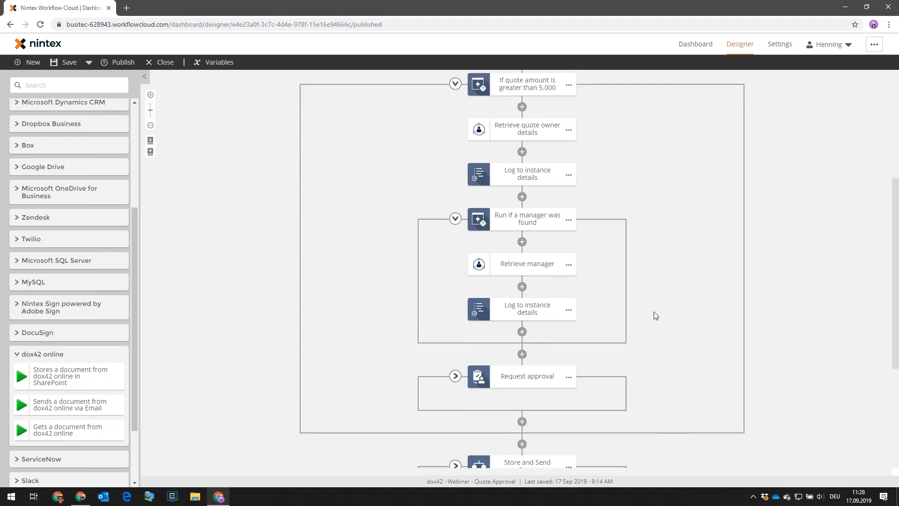
pyautogui.click(518, 381)
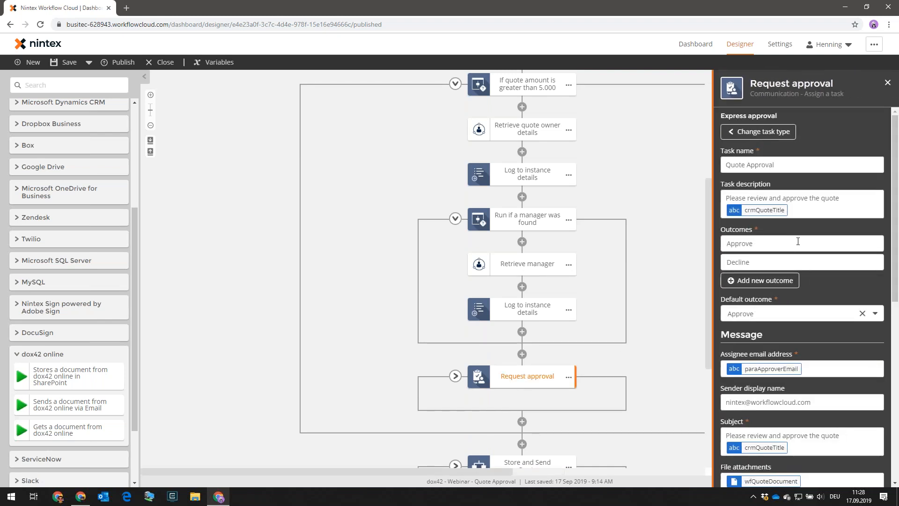
pyautogui.scroll(-1, 825, 313)
pyautogui.scroll(-6, 825, 317)
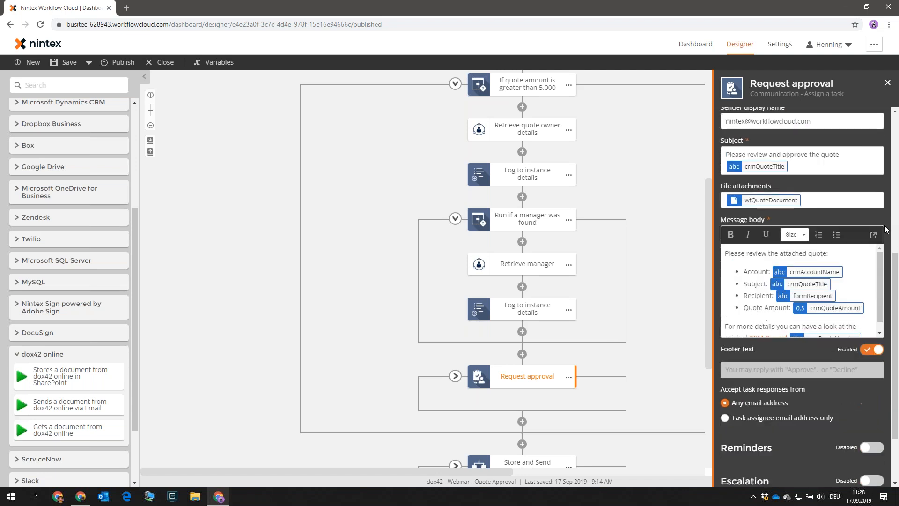
pyautogui.click(873, 235)
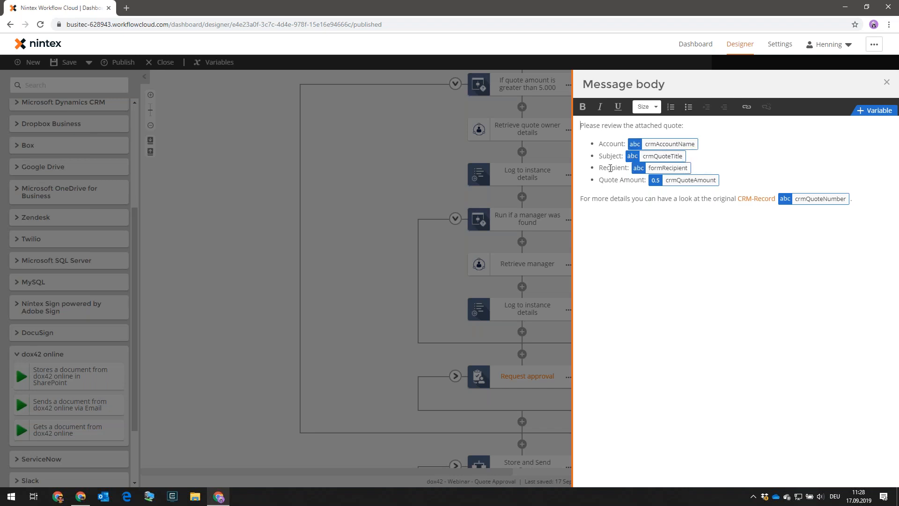
pyautogui.moveTo(689, 171)
pyautogui.click(887, 85)
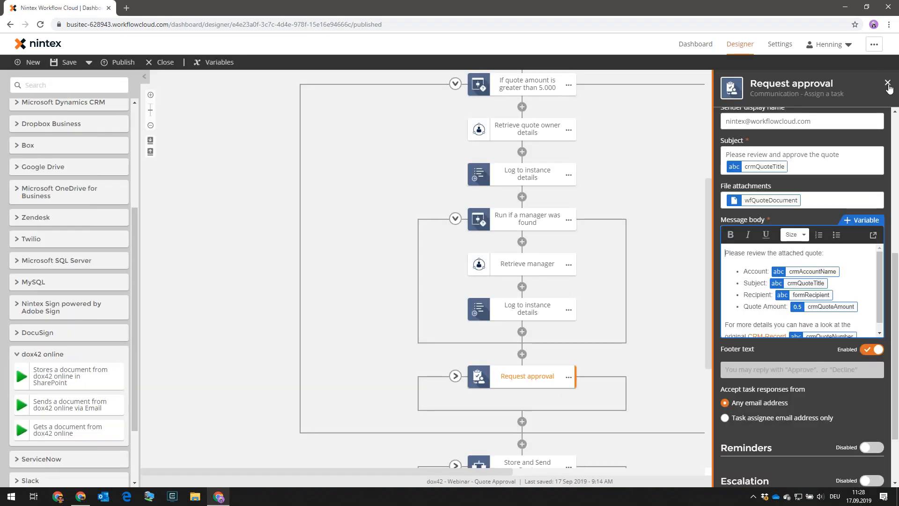
pyautogui.click(888, 84)
pyautogui.scroll(-2, 583, 361)
pyautogui.scroll(-2, 589, 353)
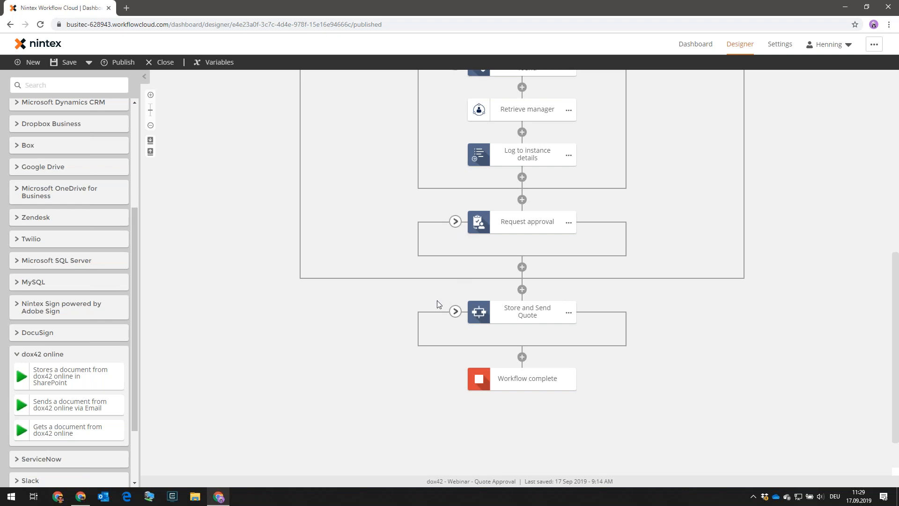
# Expand Store and Send Quote and its 'If recipient was specified' branch, shifting the canvas right.
pyautogui.click(455, 312)
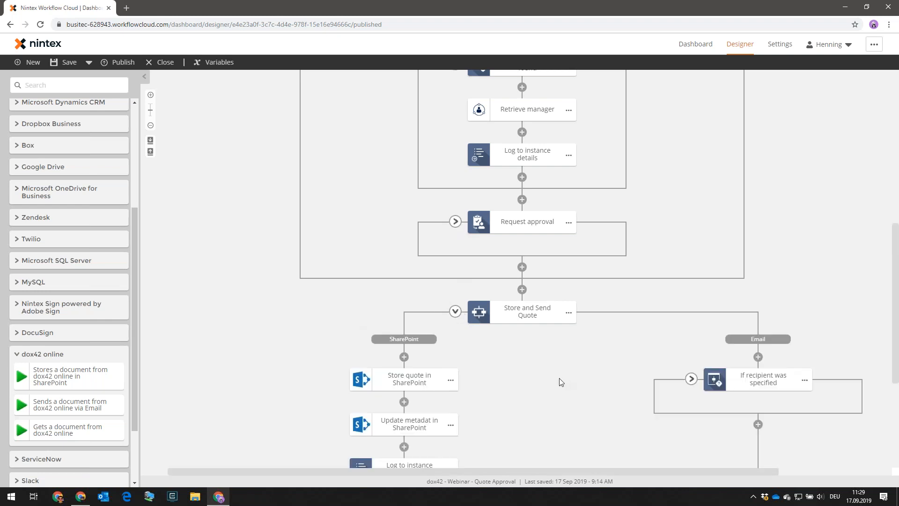
pyautogui.scroll(-2, 499, 359)
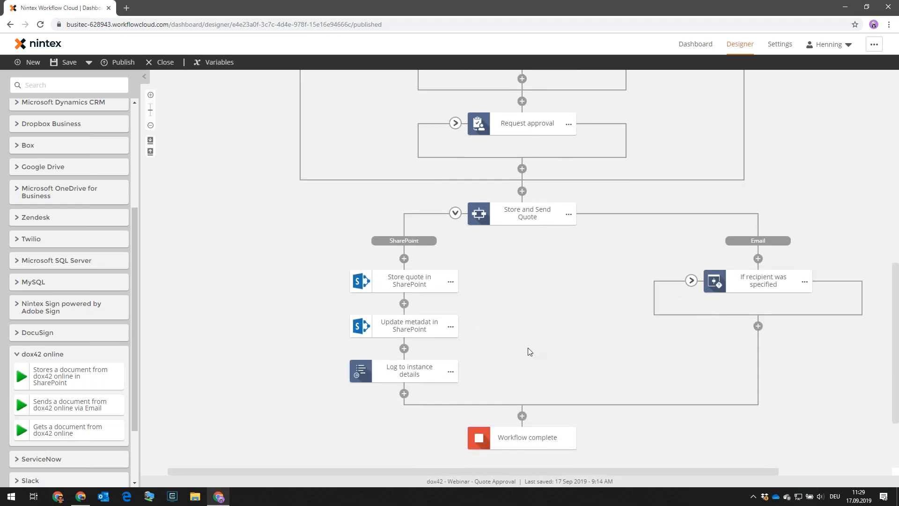
pyautogui.click(692, 281)
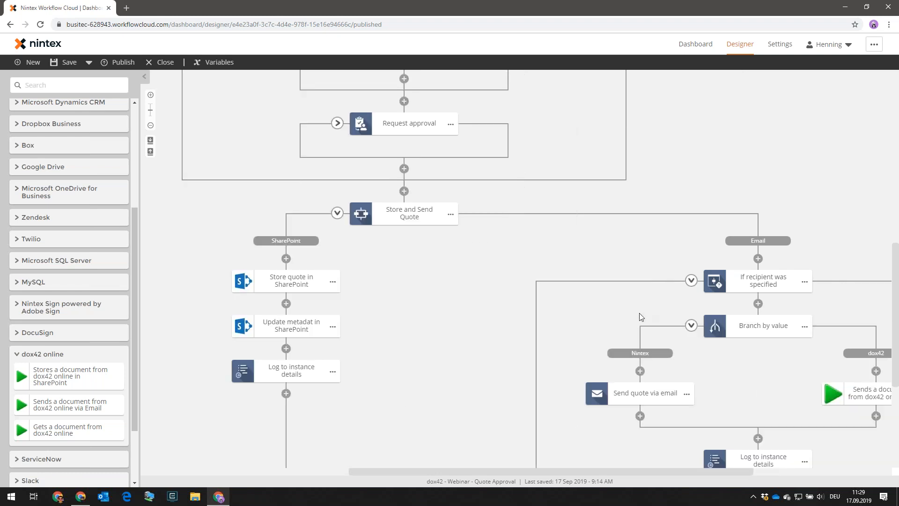
pyautogui.moveTo(720, 471); pyautogui.dragTo(781, 471)
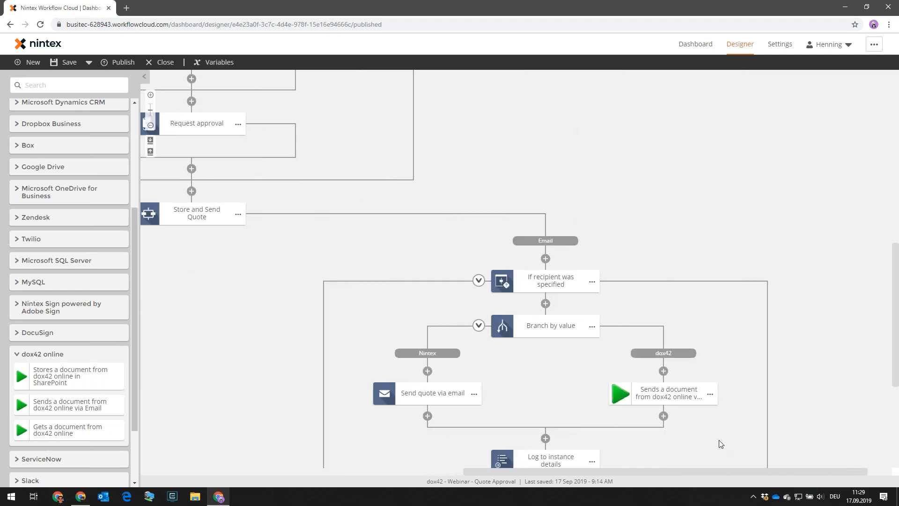
pyautogui.scroll(-1, 718, 438)
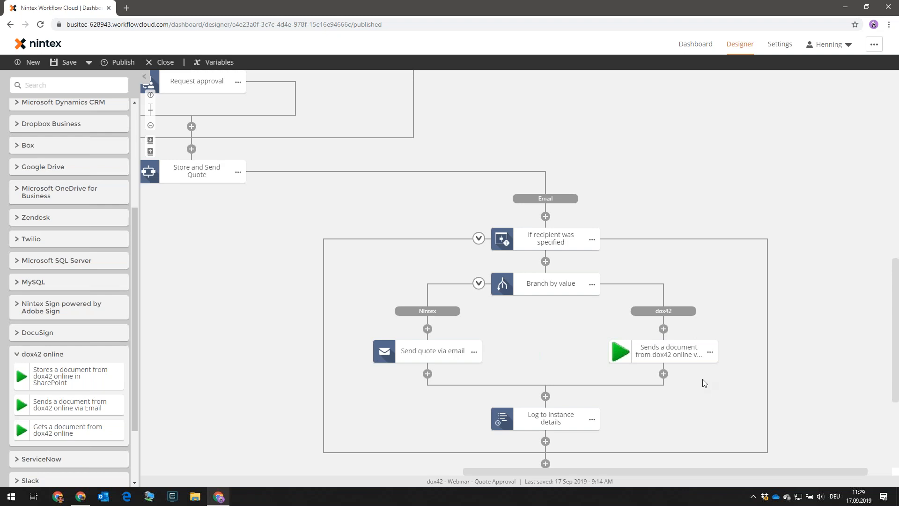
# Review the dox42 email action's recipient, subject, mail template and CRM quote ID fields, then close it.
pyautogui.click(657, 351)
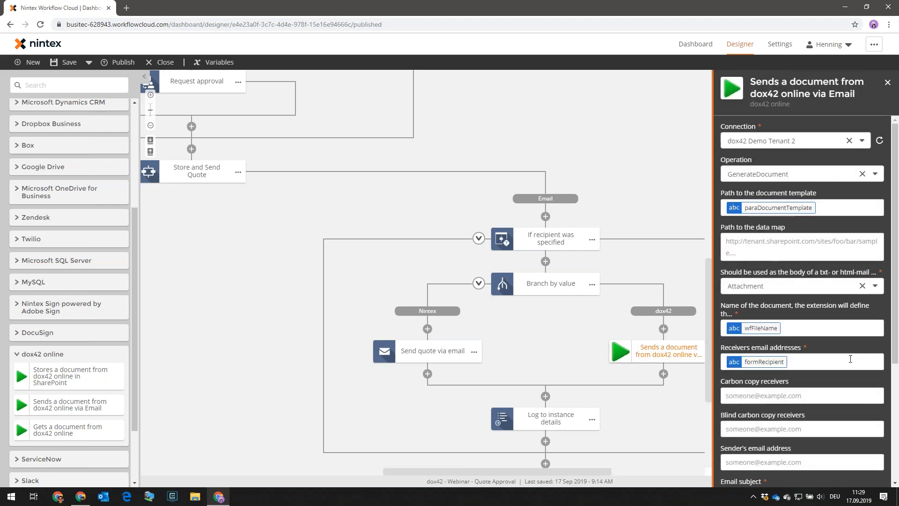
pyautogui.scroll(-2, 825, 422)
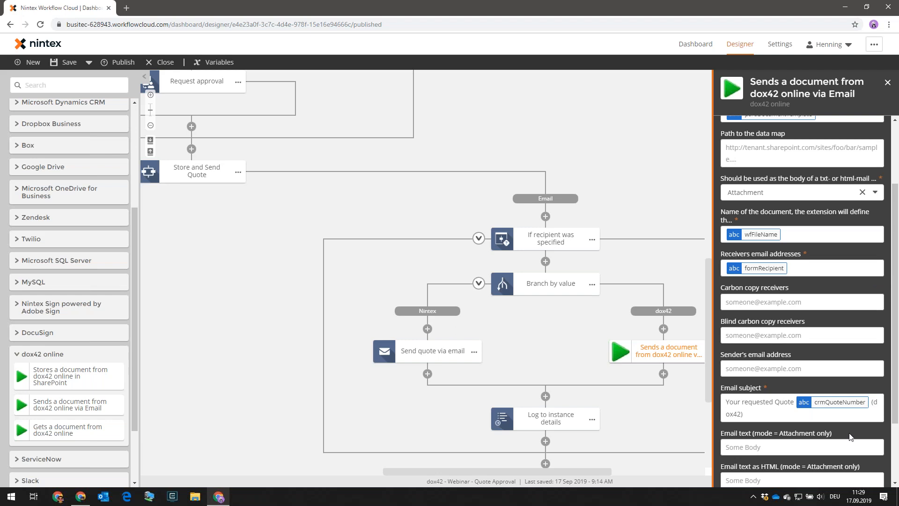
pyautogui.scroll(-2, 802, 402)
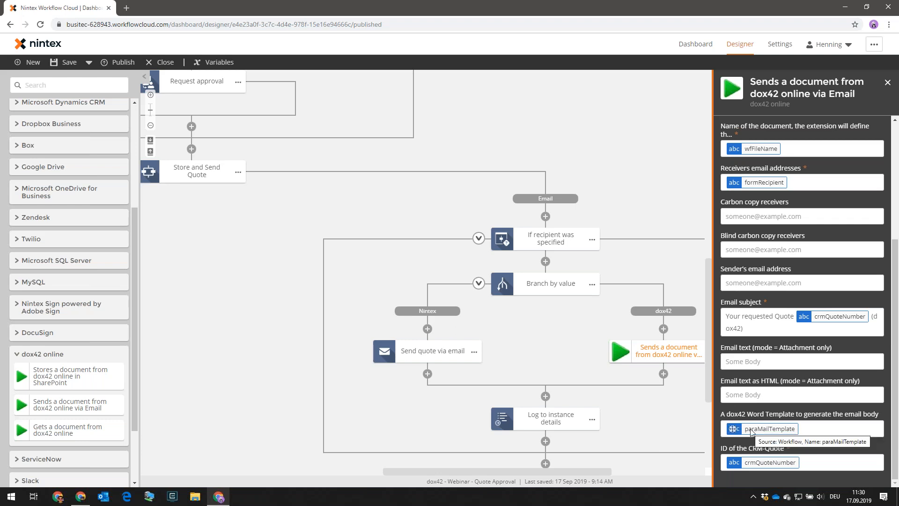
pyautogui.click(887, 82)
# Collapse the 'If recipient was specified' branch and switch to the quotes library window.
pyautogui.click(479, 238)
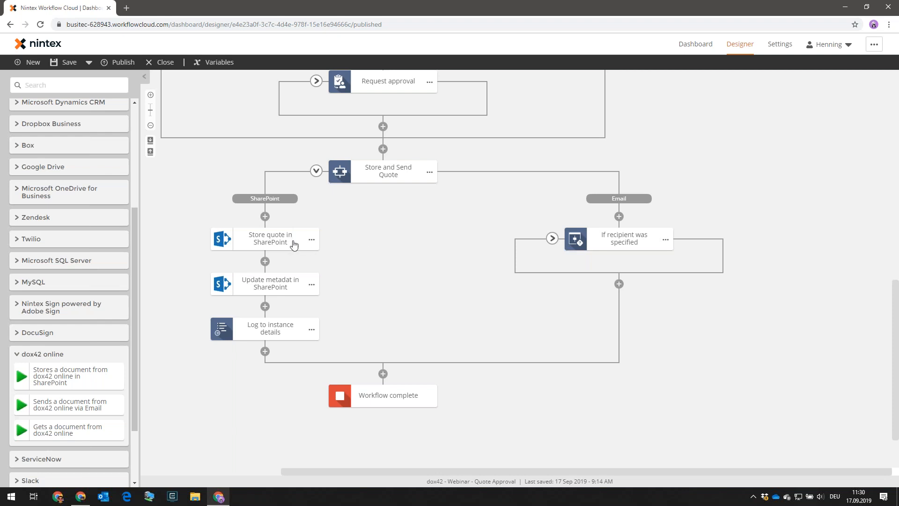
pyautogui.click(81, 503)
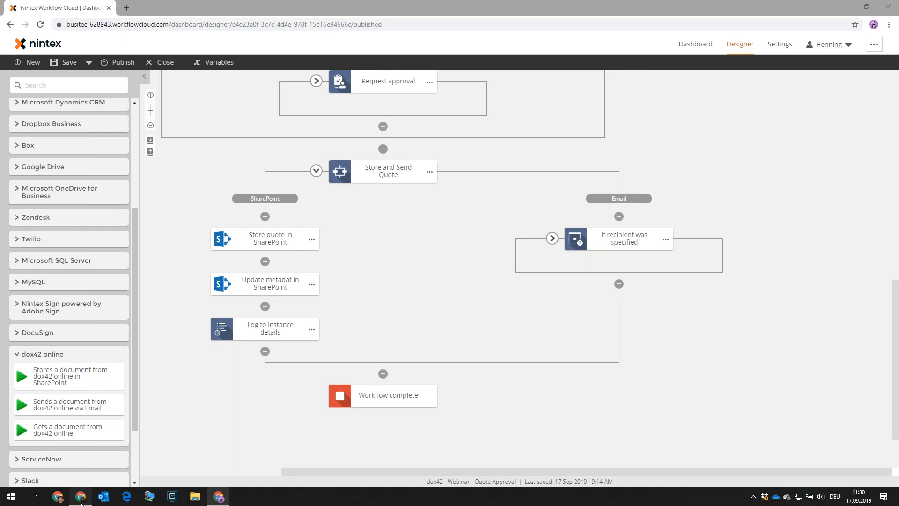
# Refresh the dox42 Quotes library, preview Quote Solar Panels.pdf, then return to the Nintex workflow.
pyautogui.press('F5')
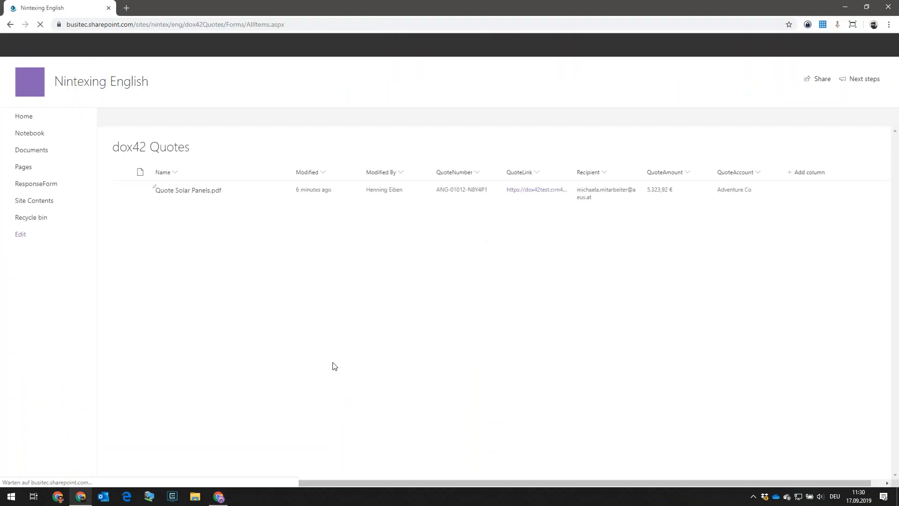
pyautogui.click(195, 195)
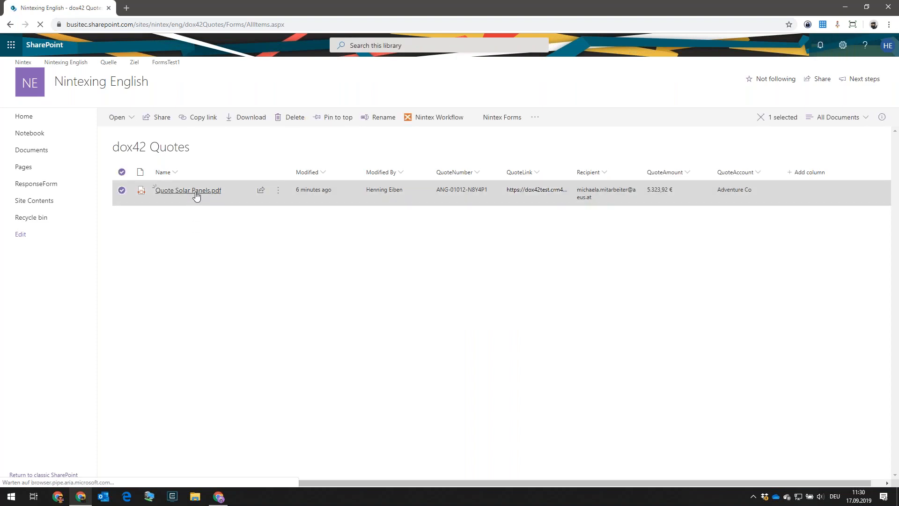
pyautogui.click(203, 191)
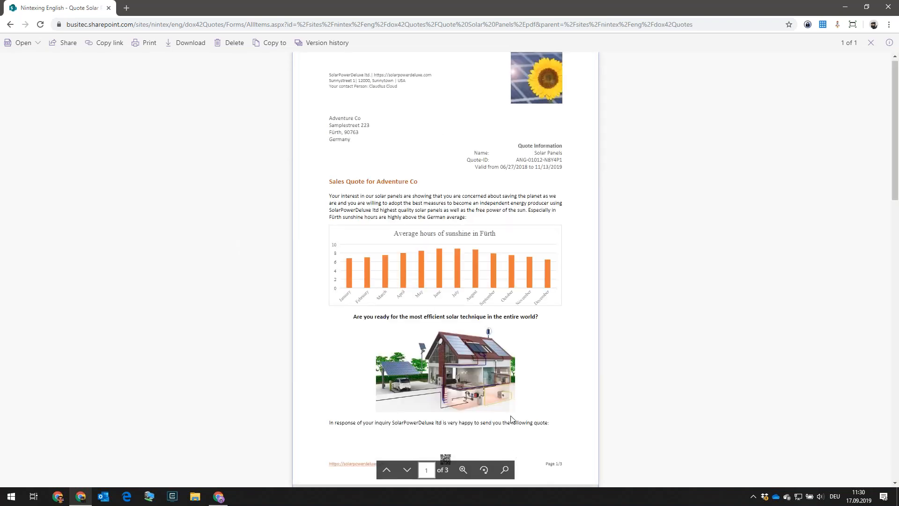
pyautogui.scroll(-8, 513, 412)
pyautogui.scroll(-4, 513, 412)
pyautogui.scroll(7, 513, 412)
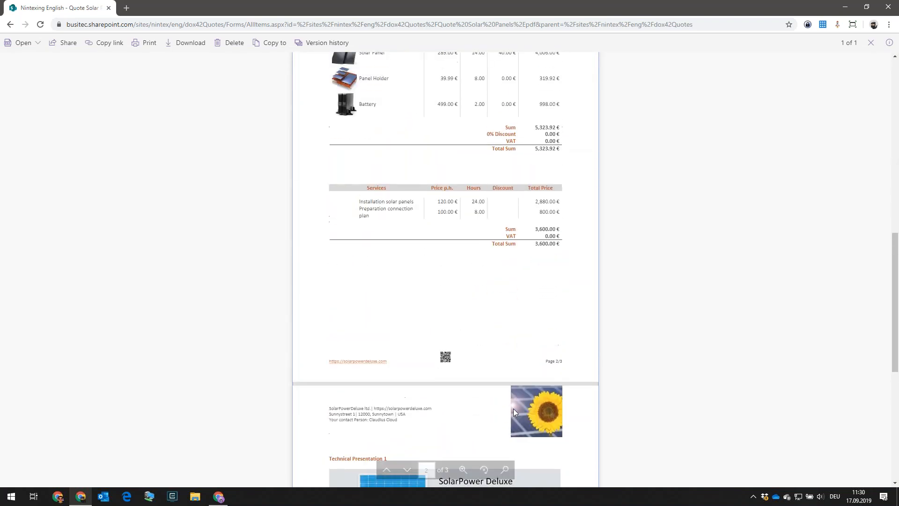
pyautogui.scroll(5, 510, 398)
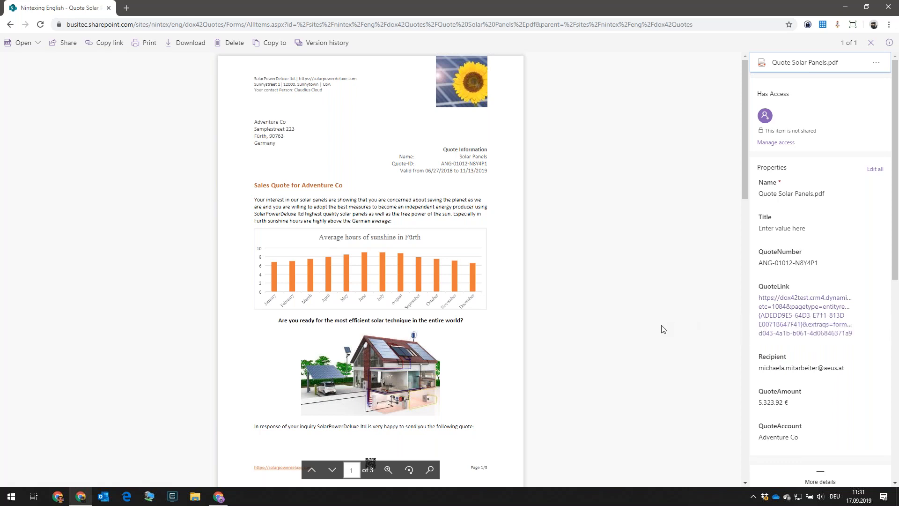
pyautogui.click(889, 45)
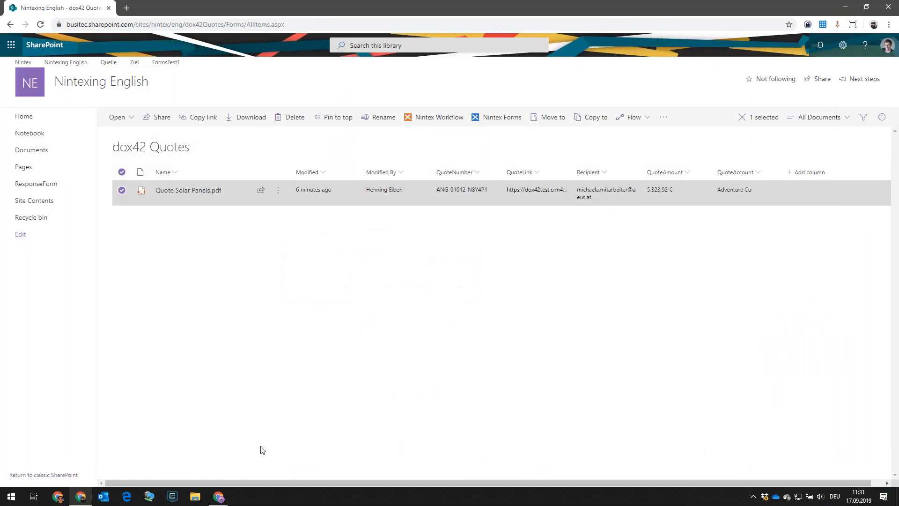
pyautogui.moveTo(225, 501)
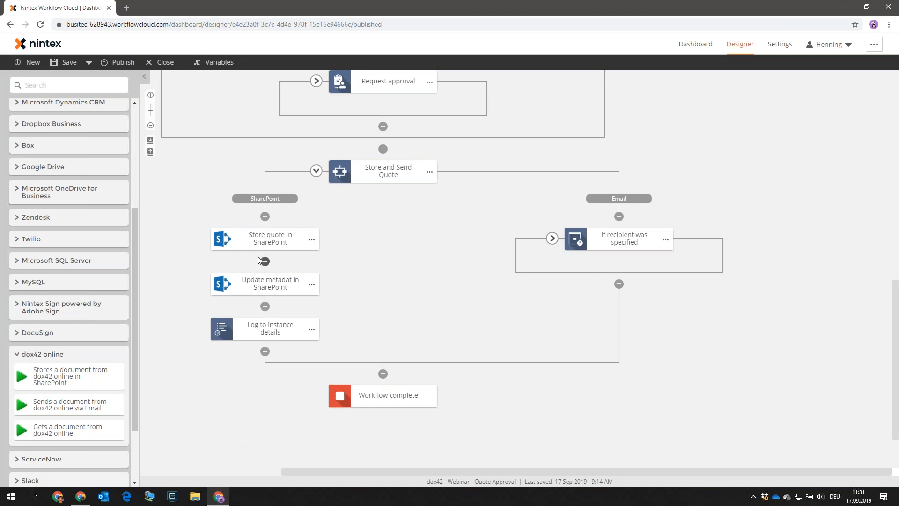
# Collapse Store and Send Quote and the 5.000 quote-amount branch, then move to the templates library.
pyautogui.click(316, 171)
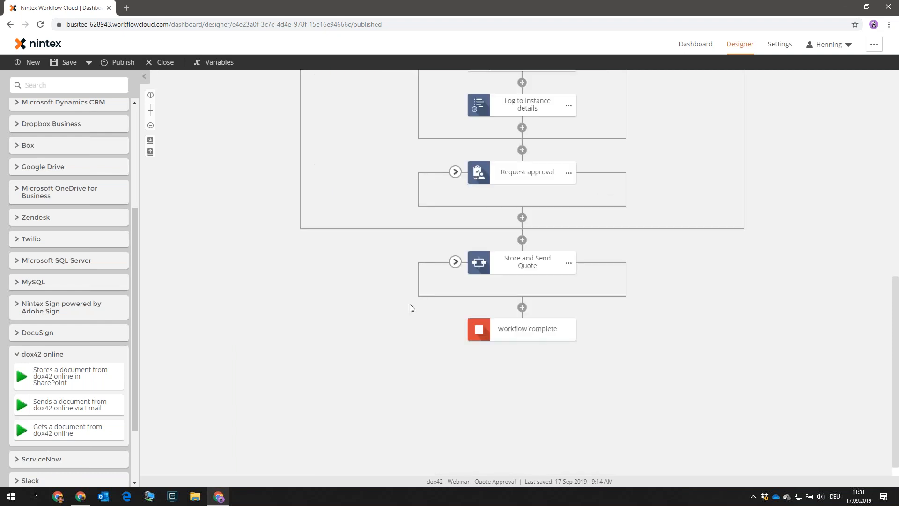
pyautogui.scroll(5, 410, 307)
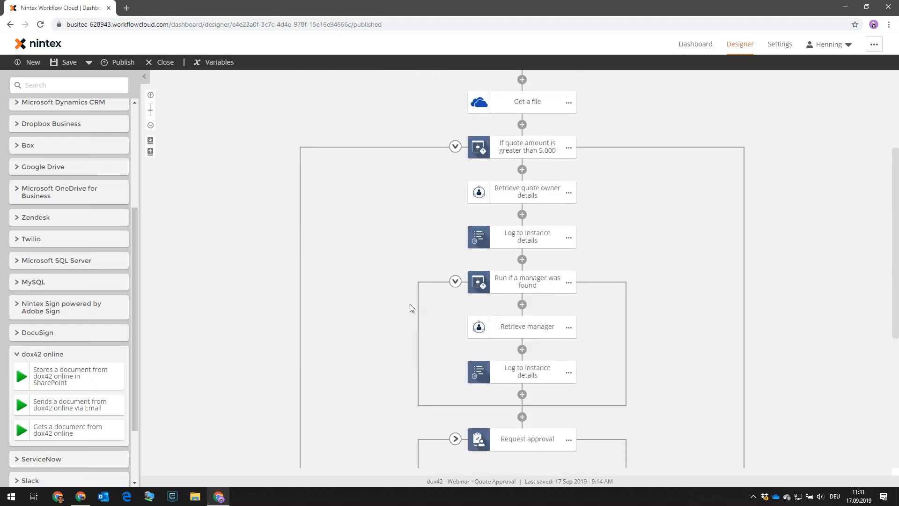
pyautogui.click(455, 160)
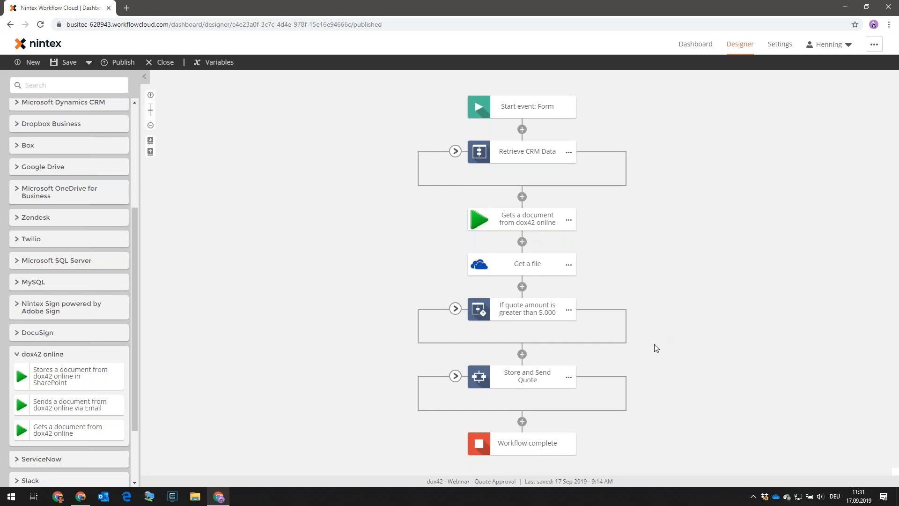
pyautogui.click(898, 371)
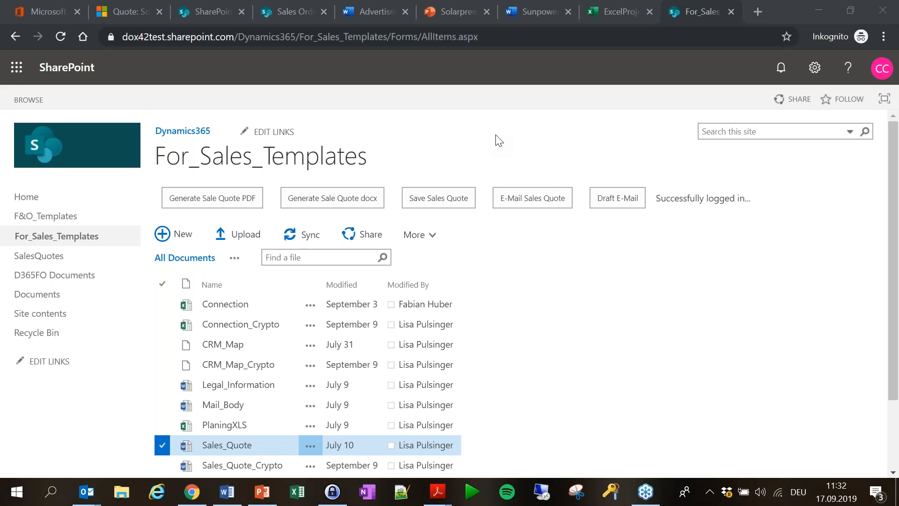
# Scroll through the For_Sales_Templates library, then bring the Sales_Quote.docx Word window forward.
pyautogui.scroll(-2, 602, 249)
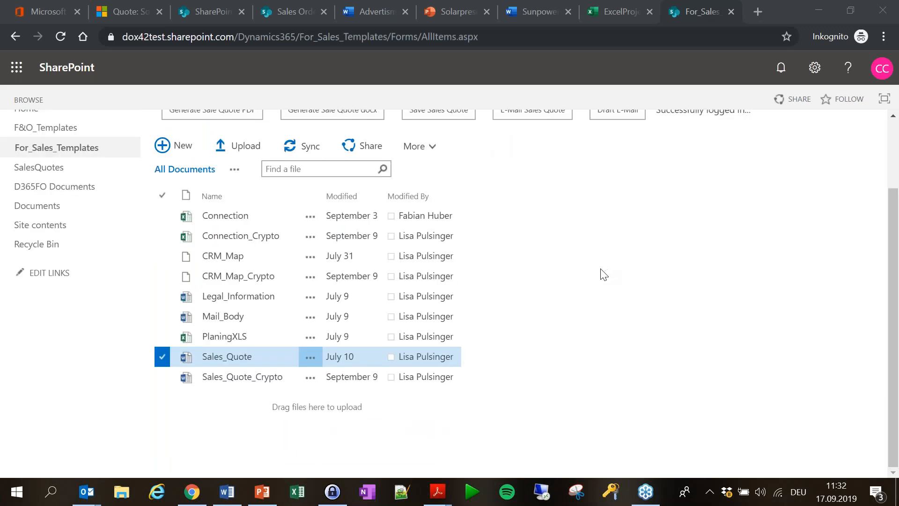
pyautogui.scroll(2, 584, 274)
pyautogui.scroll(-2, 458, 451)
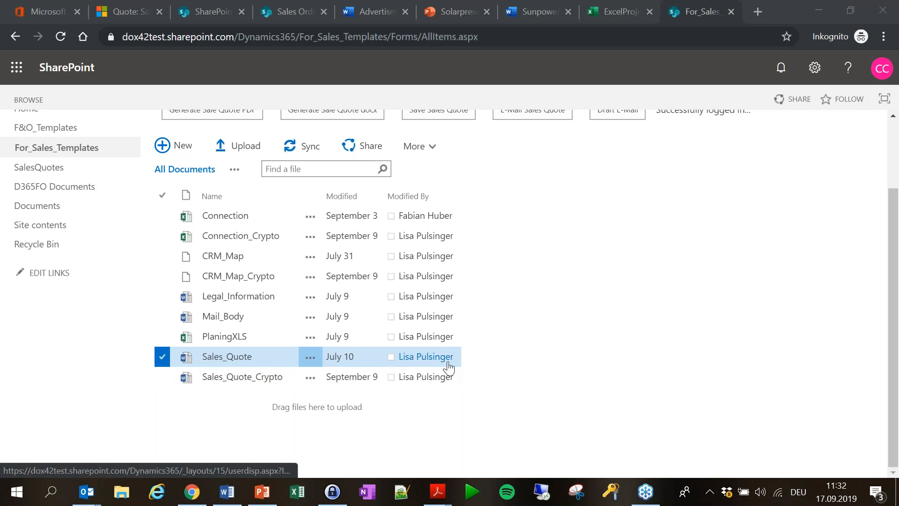
pyautogui.scroll(2, 453, 347)
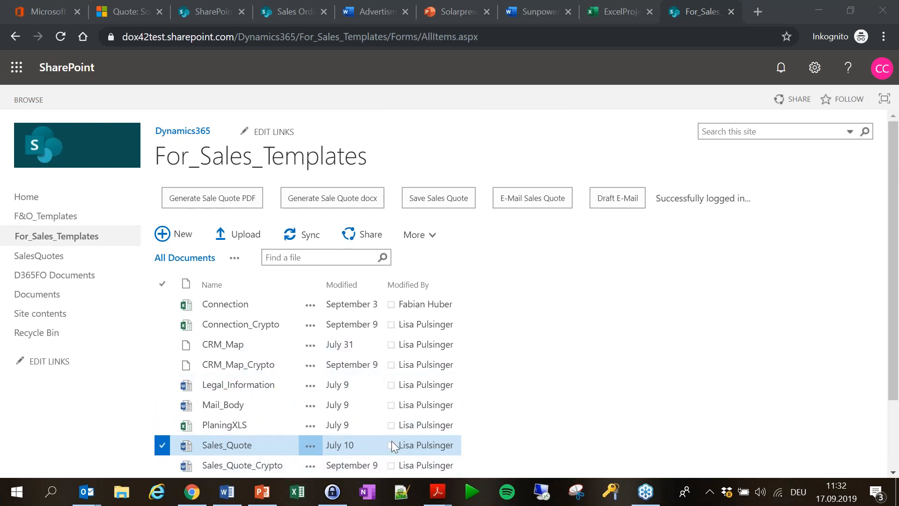
pyautogui.scroll(-2, 422, 435)
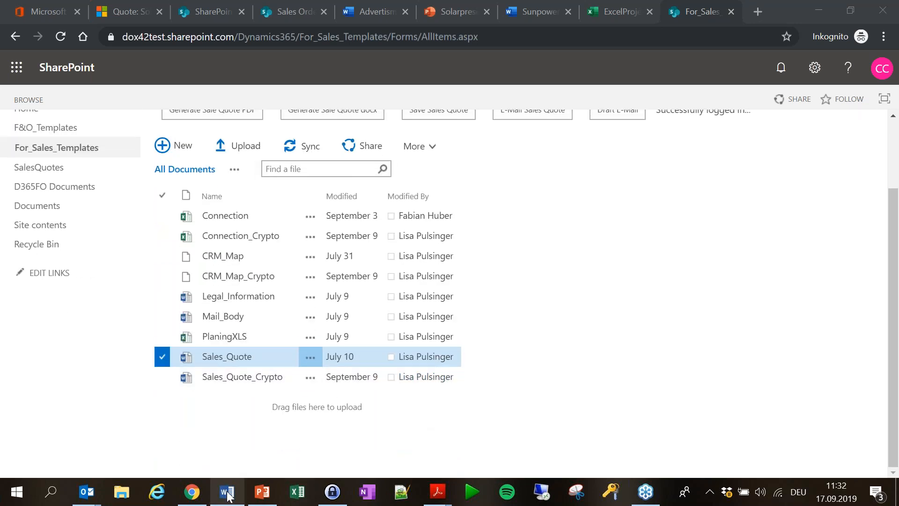
pyautogui.moveTo(228, 496)
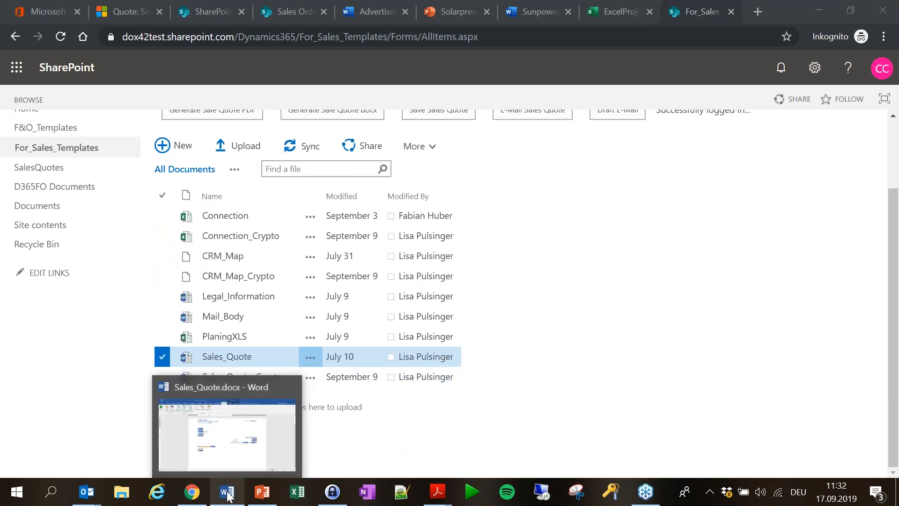
pyautogui.click(223, 431)
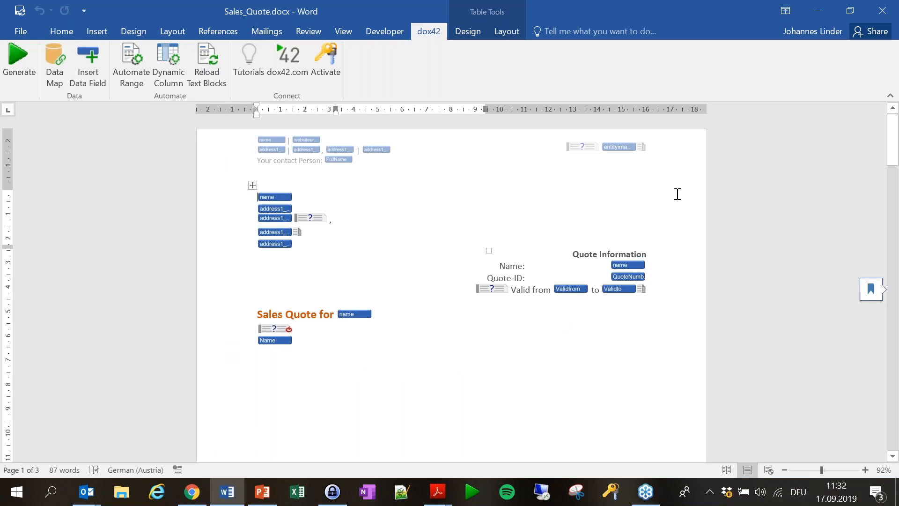
# Start dox42 Generate on Sales_Quote and enter the work account e-mail address.
pyautogui.click(688, 178)
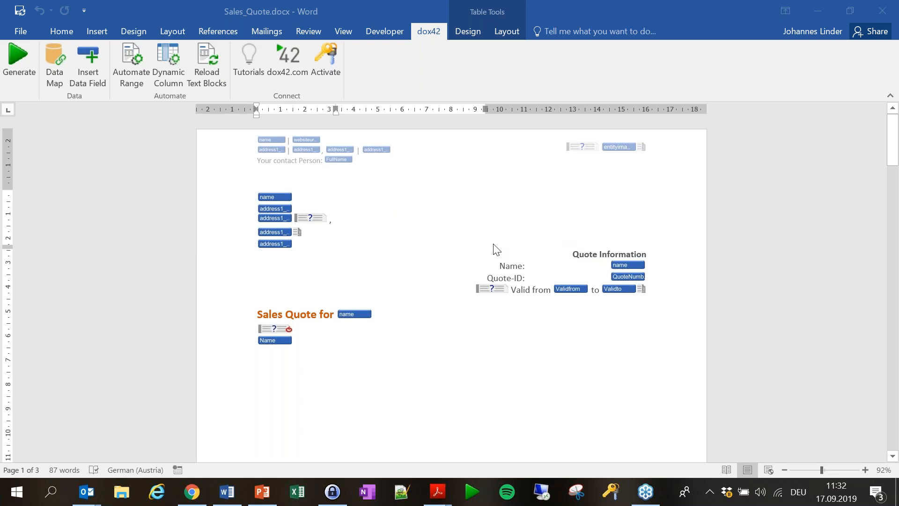
pyautogui.click(20, 65)
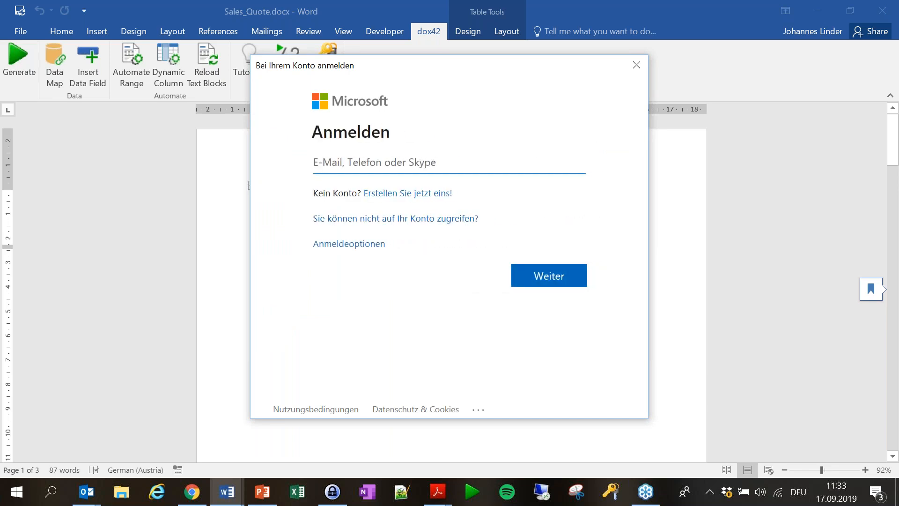
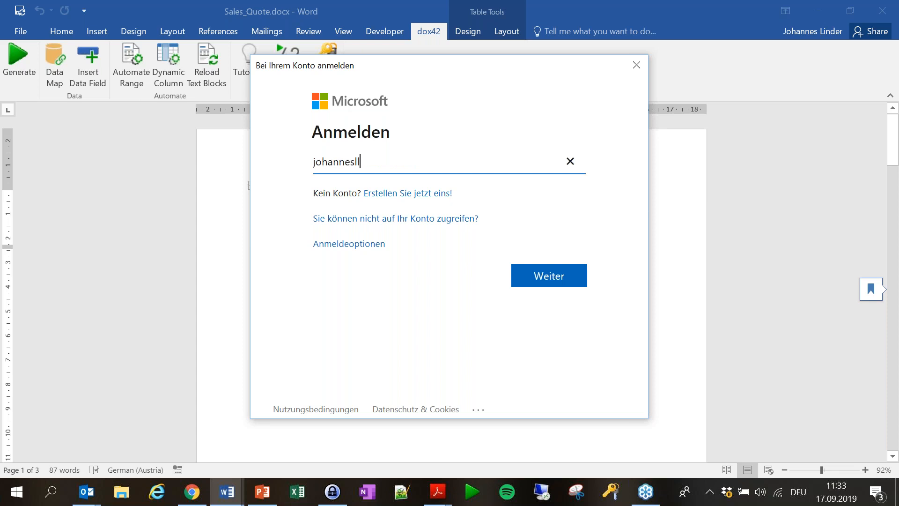
pyautogui.press('Return')
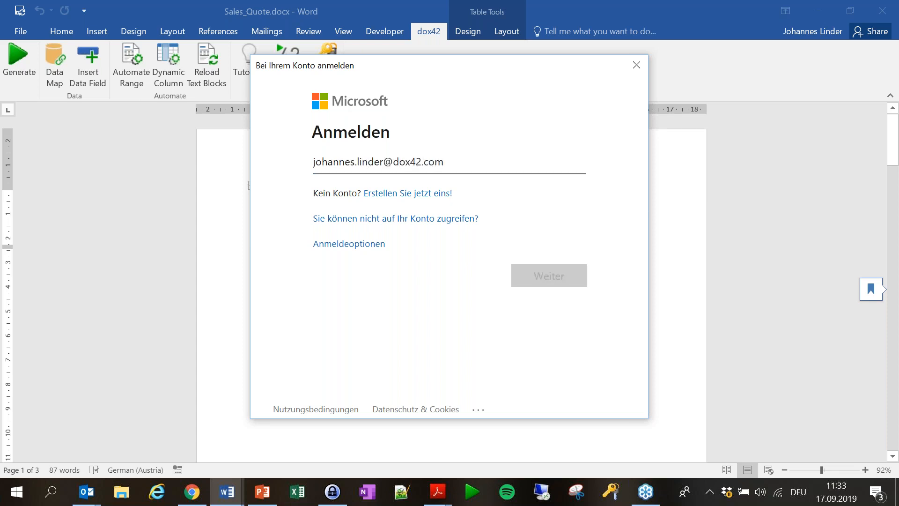
pyautogui.press('Return')
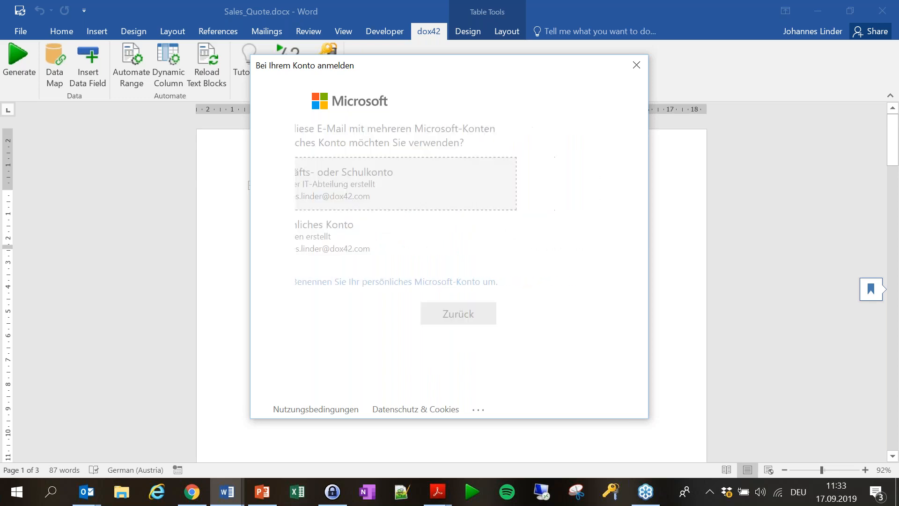
# Enter the account password to sign in, then generate the quote for Solar Panels.
pyautogui.write('••')
pyautogui.press('BackSpace')
pyautogui.press('BackSpace')
pyautogui.write('••••••••')
pyautogui.press('Return')
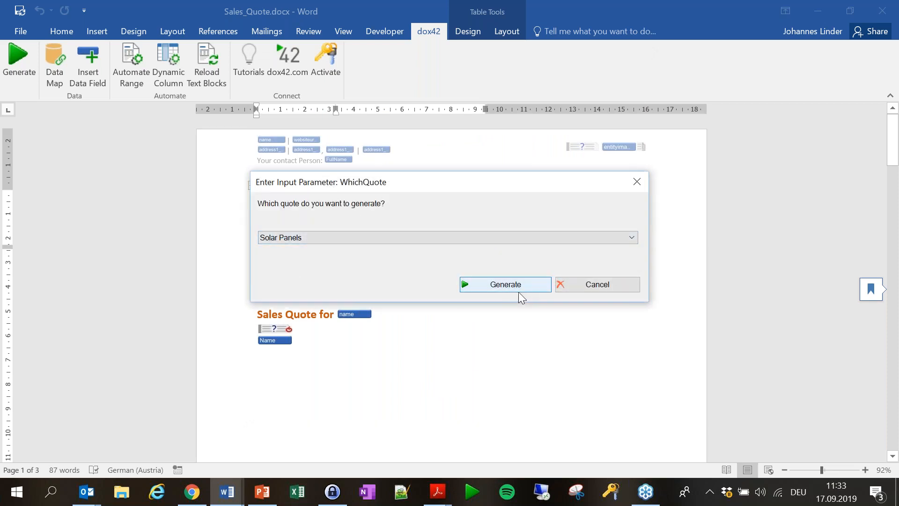
pyautogui.click(522, 285)
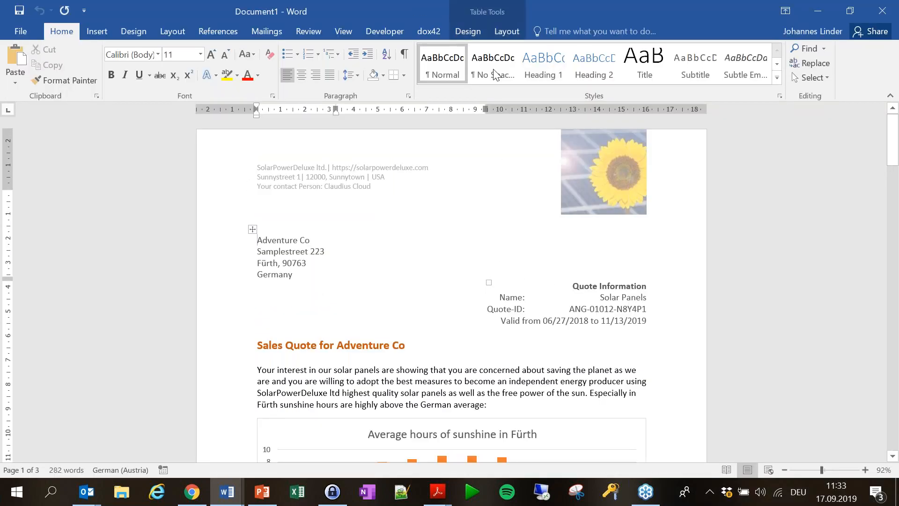
# Arrange the generated quote and the Sales_Quote template side by side.
pyautogui.click(343, 31)
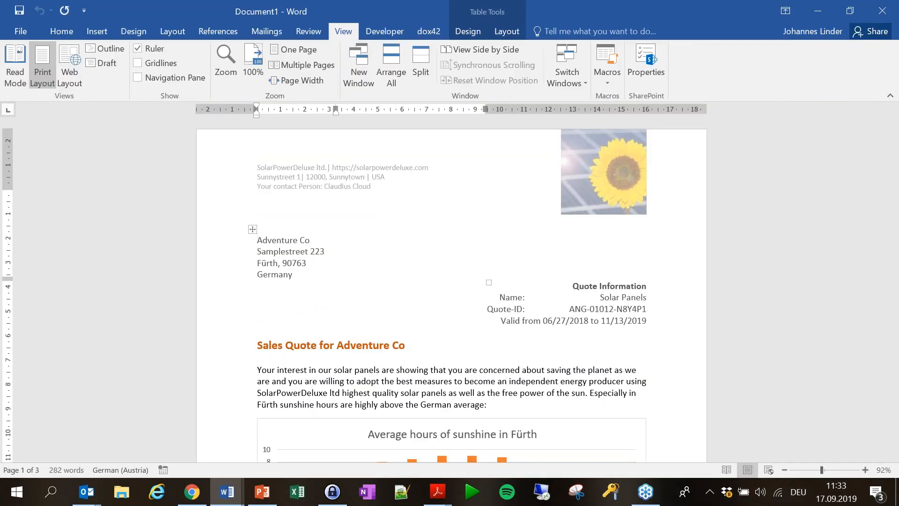
pyautogui.click(477, 55)
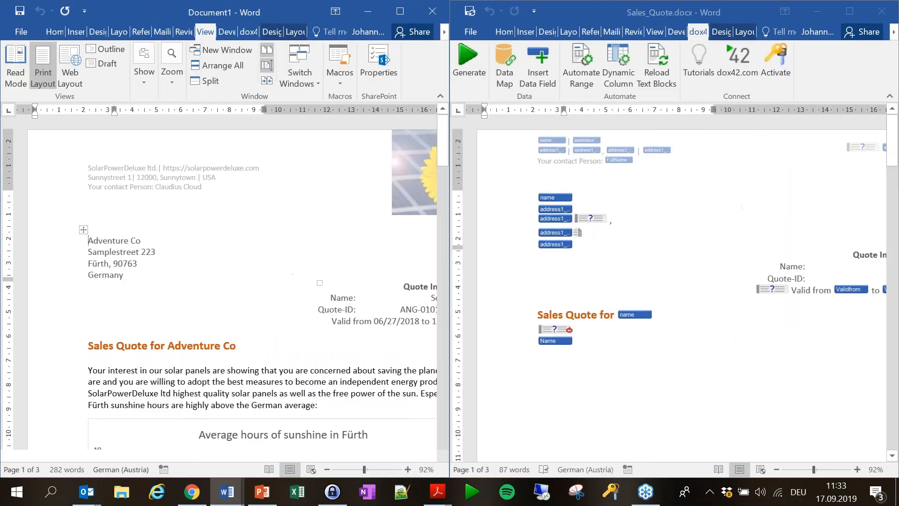
pyautogui.scroll(-2, 267, 280)
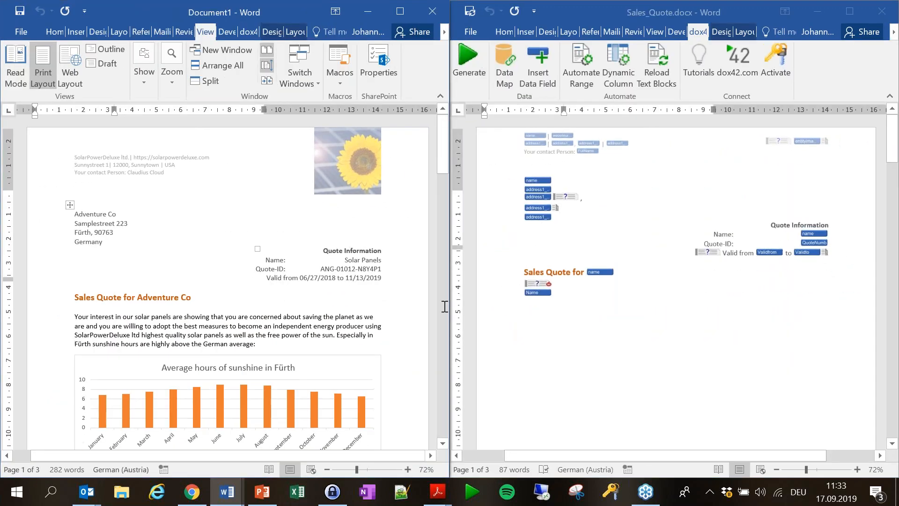
pyautogui.scroll(1, 300, 216)
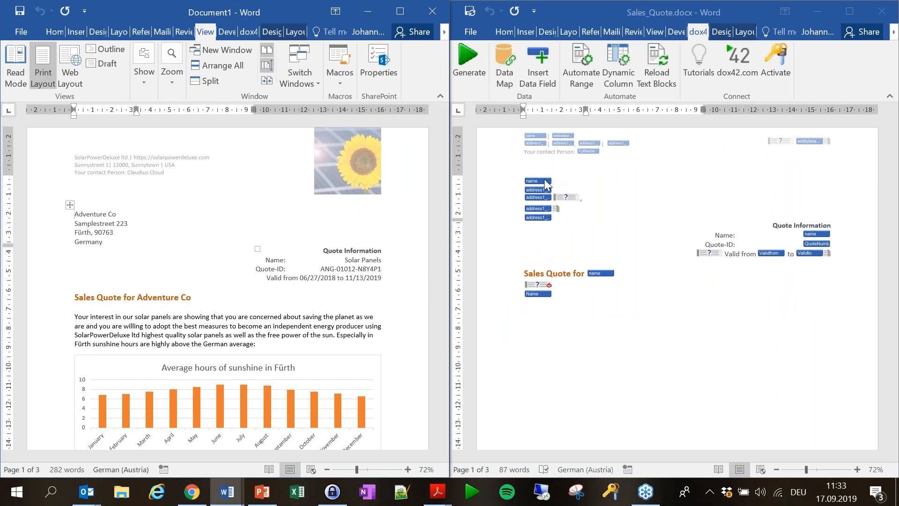
# Select the placeholder picture beside the customer name in Sales_Quote and open its data field settings.
pyautogui.click(530, 183)
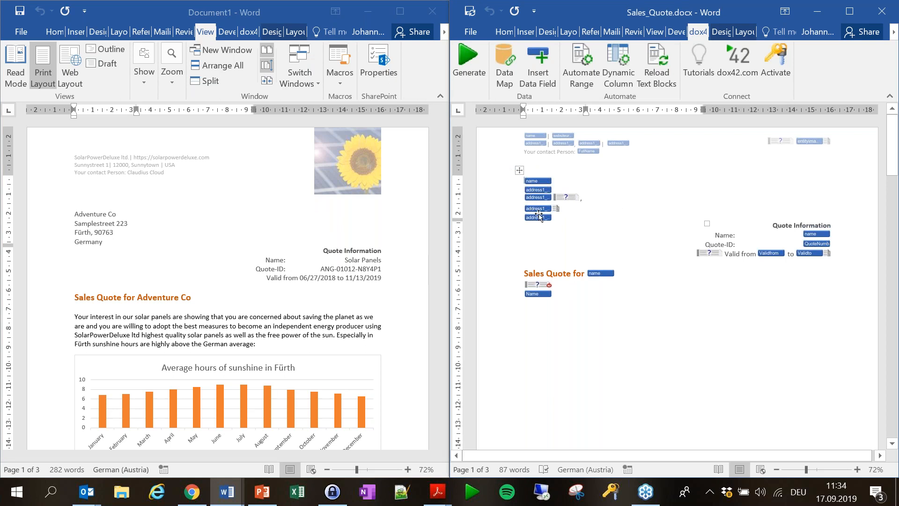
pyautogui.click(534, 182)
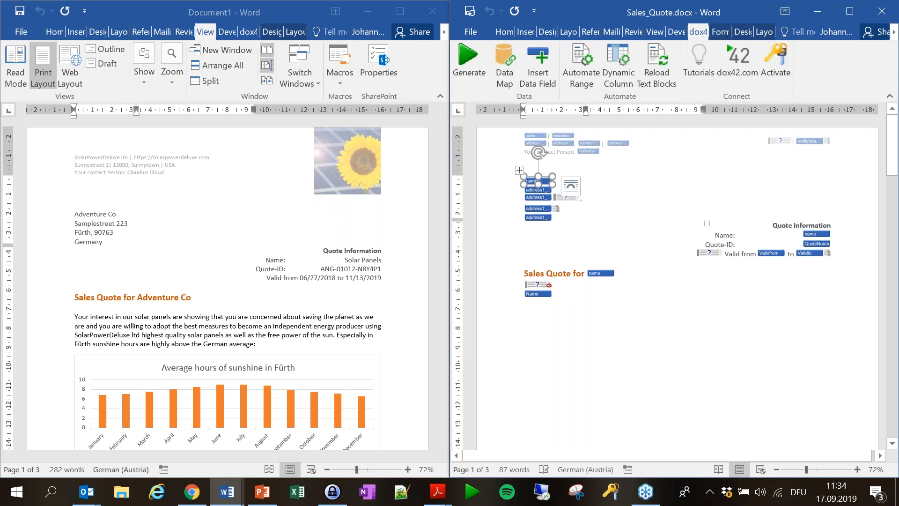
pyautogui.click(538, 68)
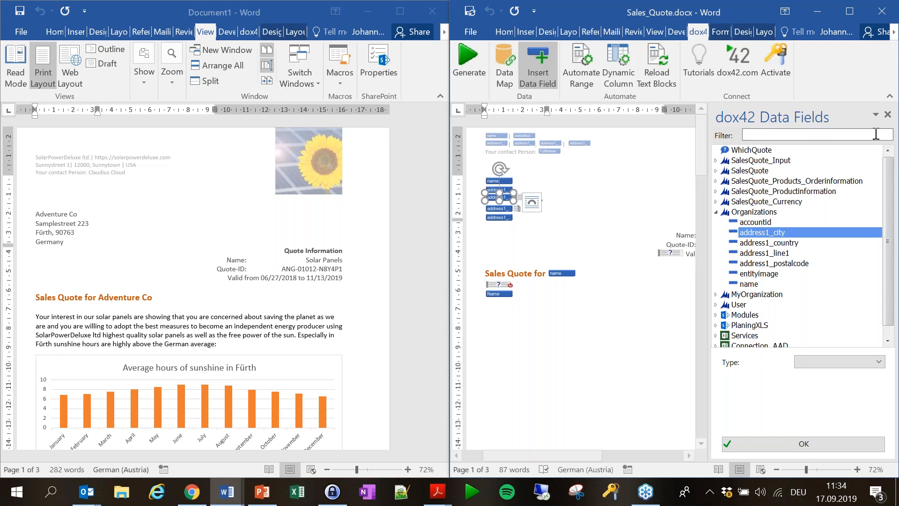
# Review the Word data field for the picture under 'Sales Quote for', then close the field list.
pyautogui.click(890, 115)
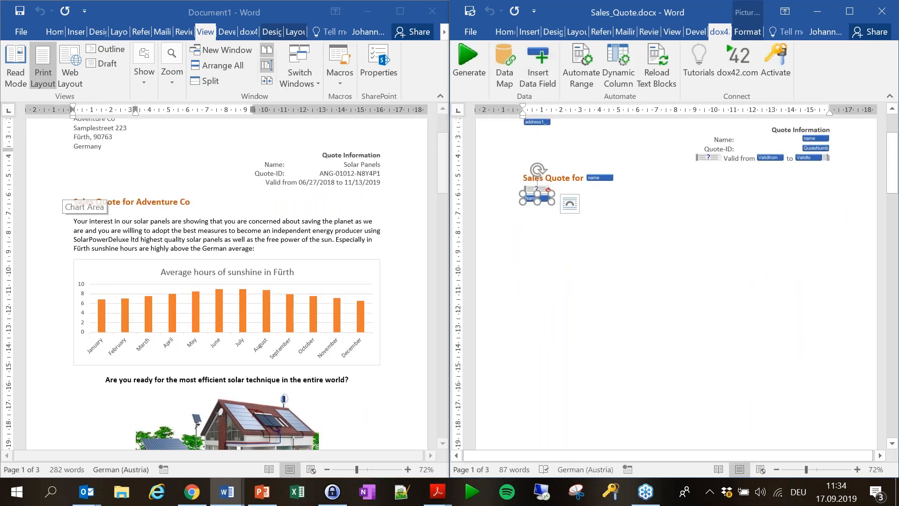
pyautogui.click(537, 65)
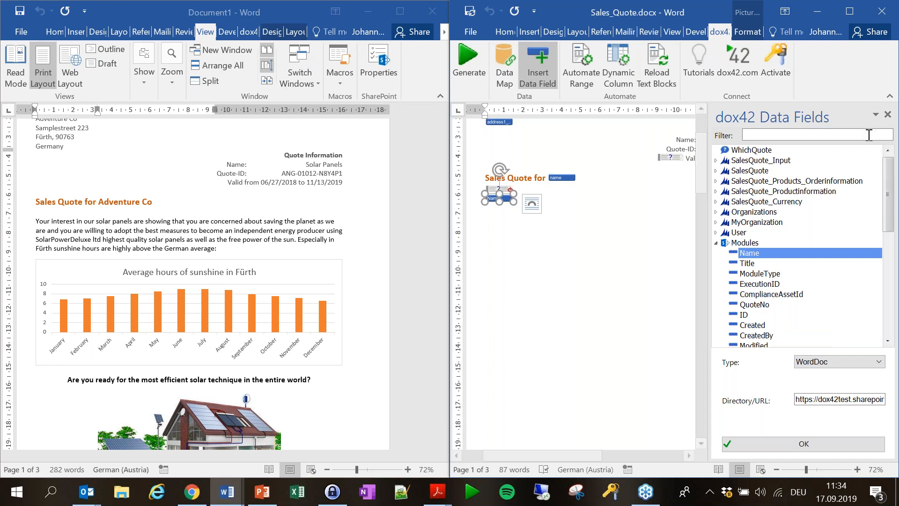
pyautogui.click(889, 115)
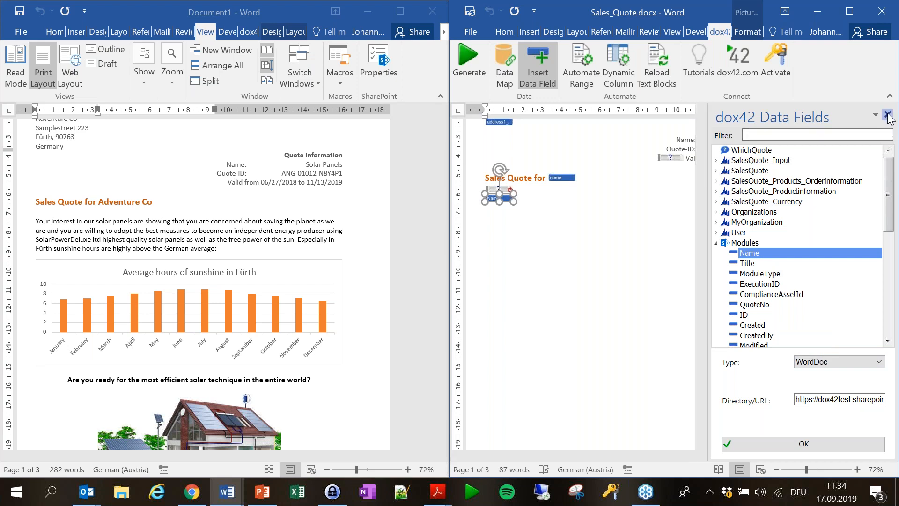
pyautogui.scroll(-15, 714, 274)
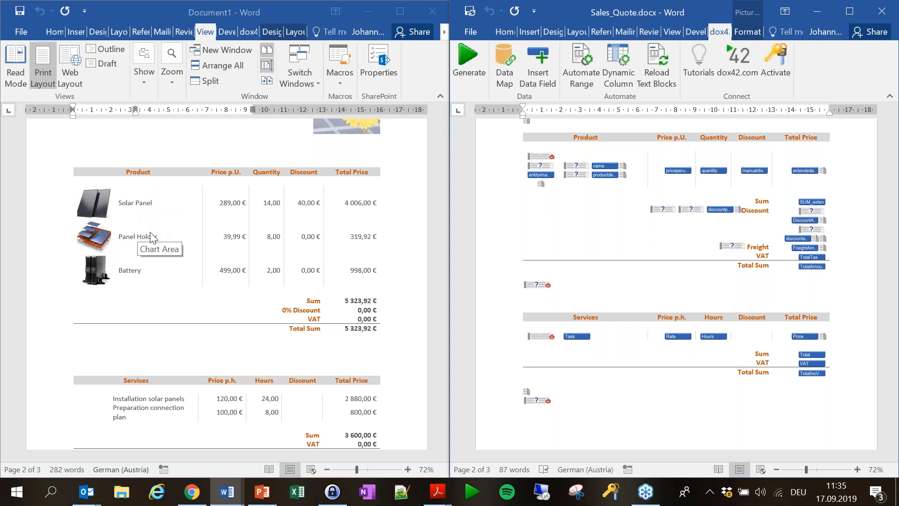
# Select the Total Sum row of the generated quote's product table.
pyautogui.click(298, 324)
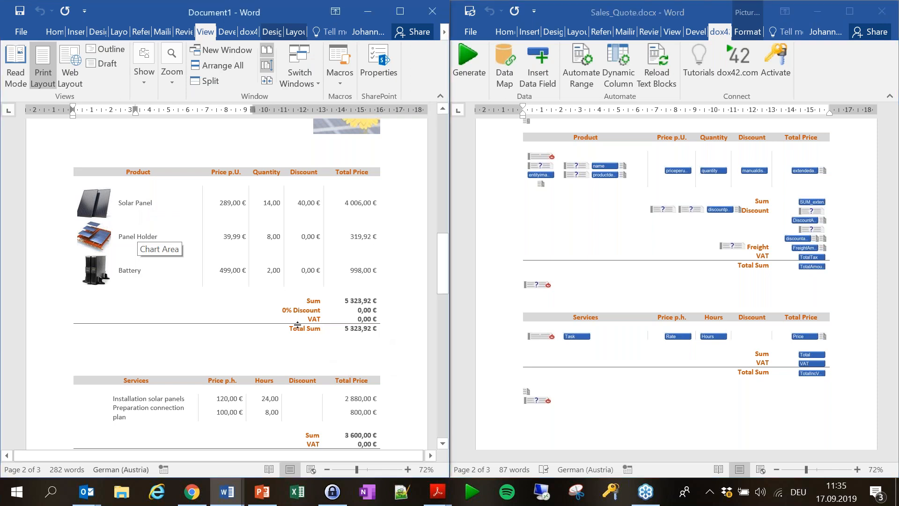
pyautogui.moveTo(293, 326); pyautogui.dragTo(376, 331)
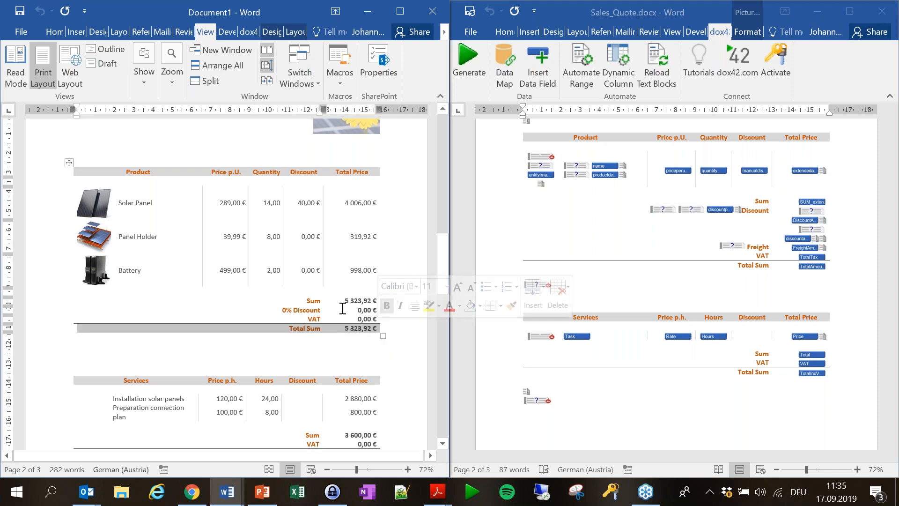
pyautogui.scroll(-3, 656, 242)
pyautogui.scroll(-10, 692, 255)
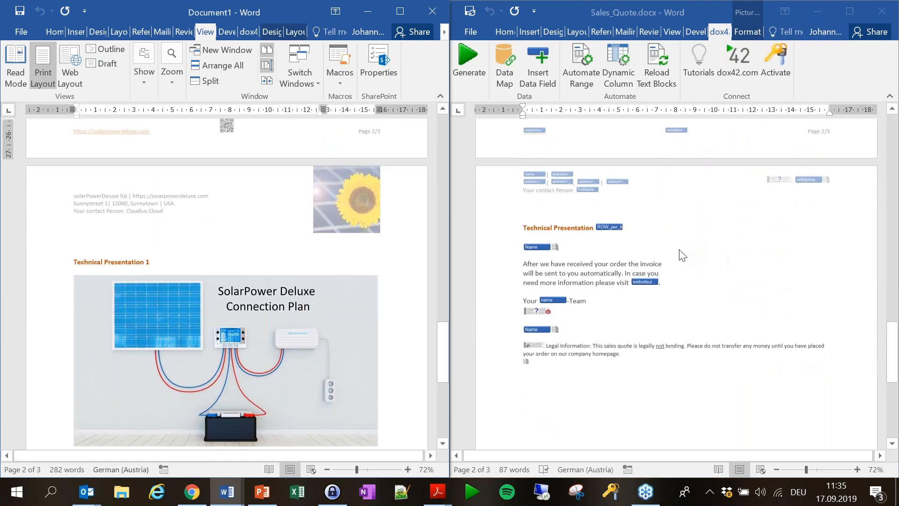
pyautogui.scroll(2, 591, 321)
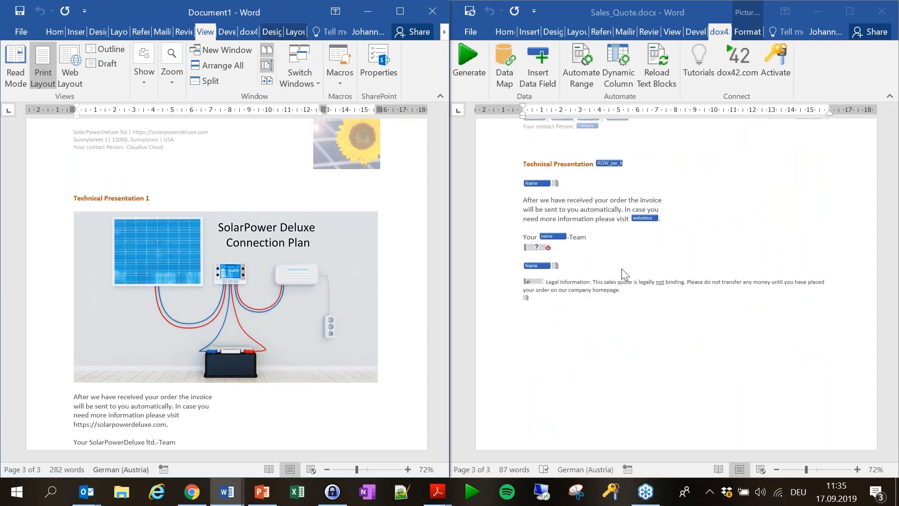
# Check the Technical Presentation placeholder's field type stays PowerPoint, close the pane and maximize Sales_Quote.
pyautogui.click(529, 185)
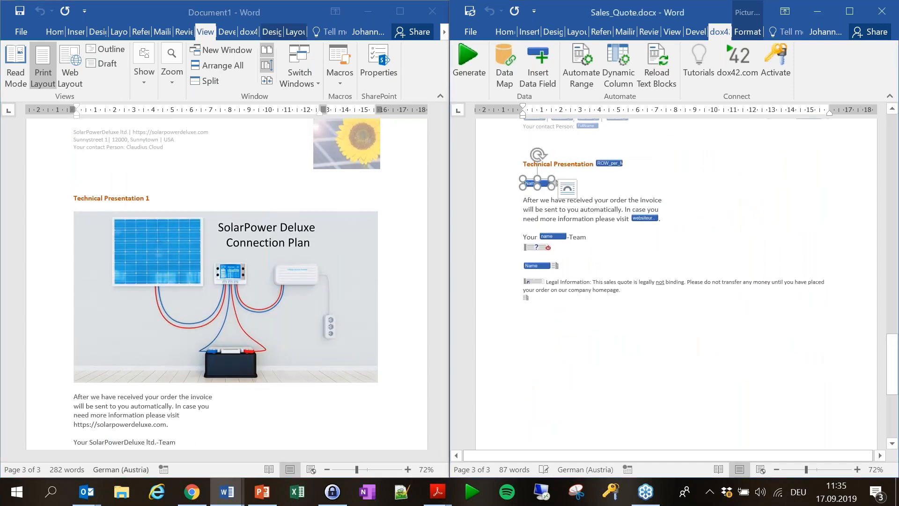
pyautogui.click(538, 64)
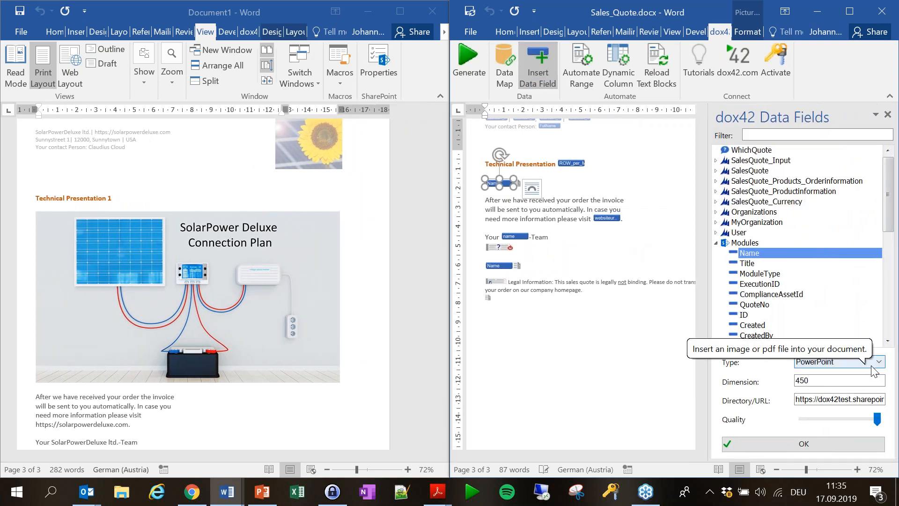
pyautogui.click(875, 362)
pyautogui.scroll(2, 857, 372)
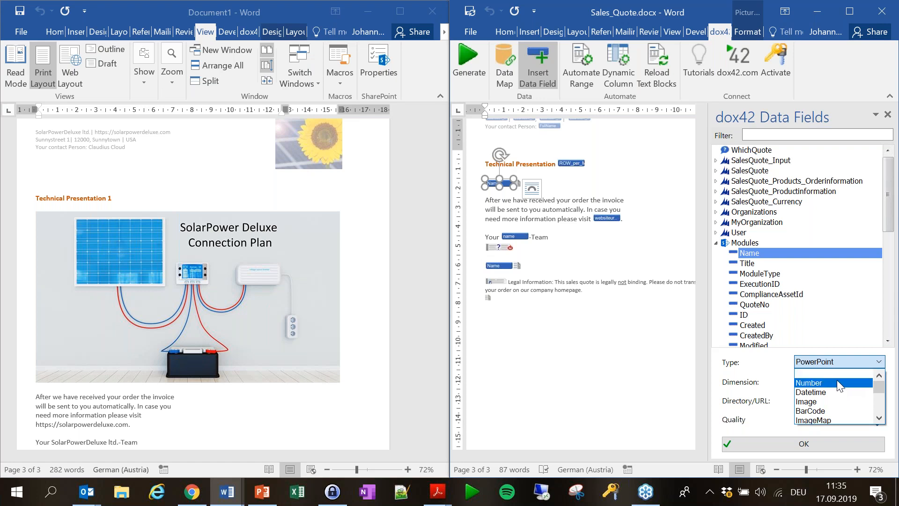
pyautogui.scroll(-2, 850, 408)
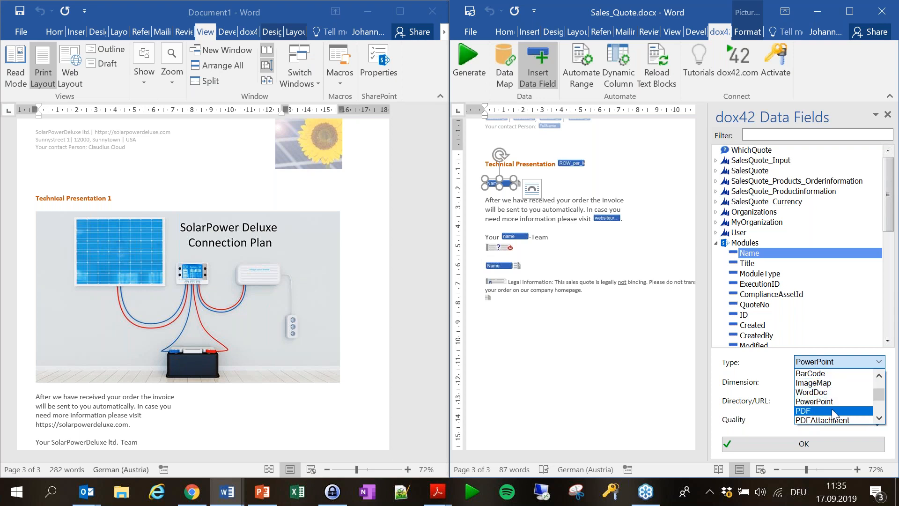
pyautogui.click(763, 371)
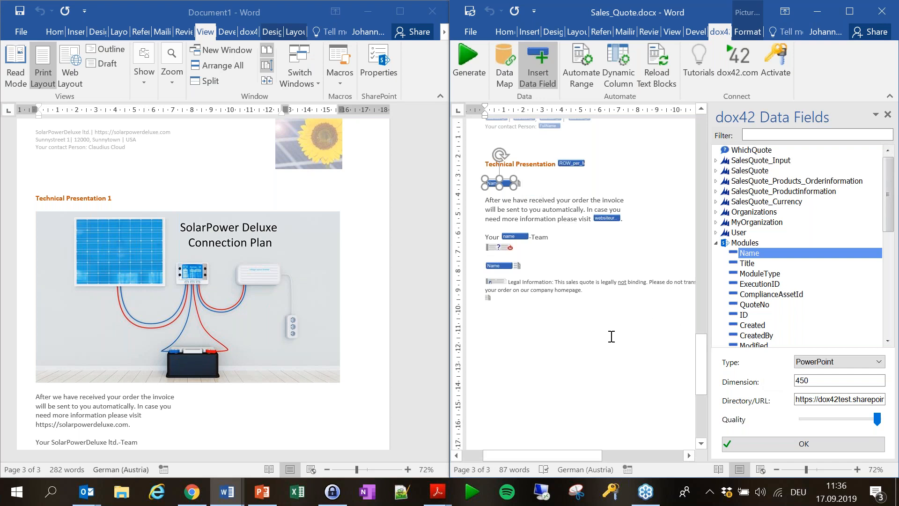
pyautogui.scroll(-4, 604, 364)
pyautogui.scroll(9, 604, 364)
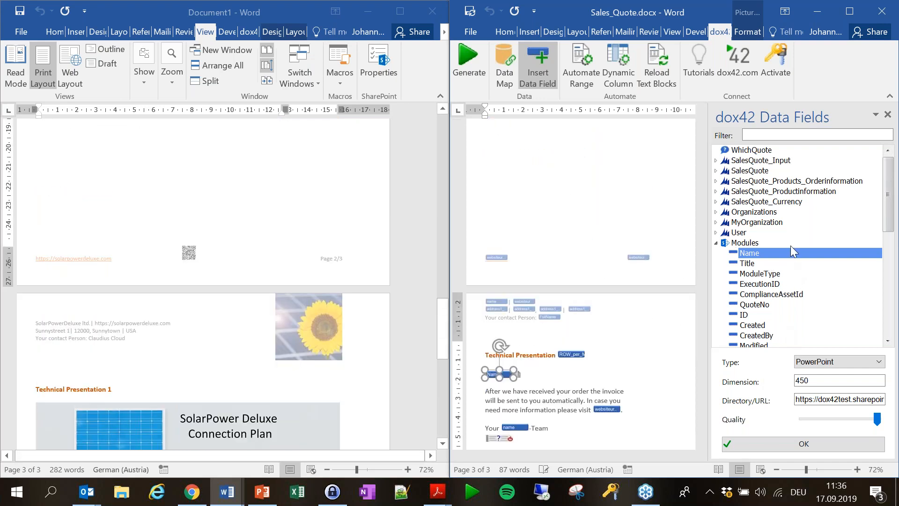
pyautogui.click(888, 115)
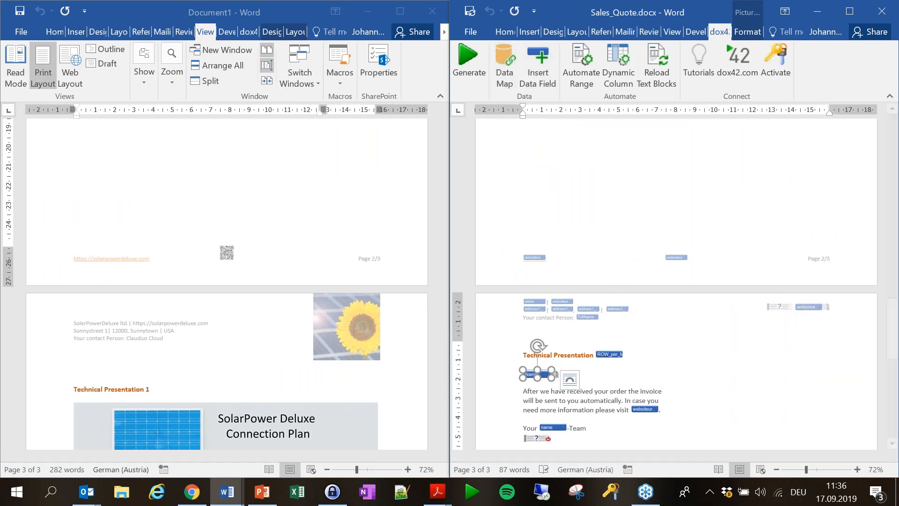
pyautogui.click(849, 11)
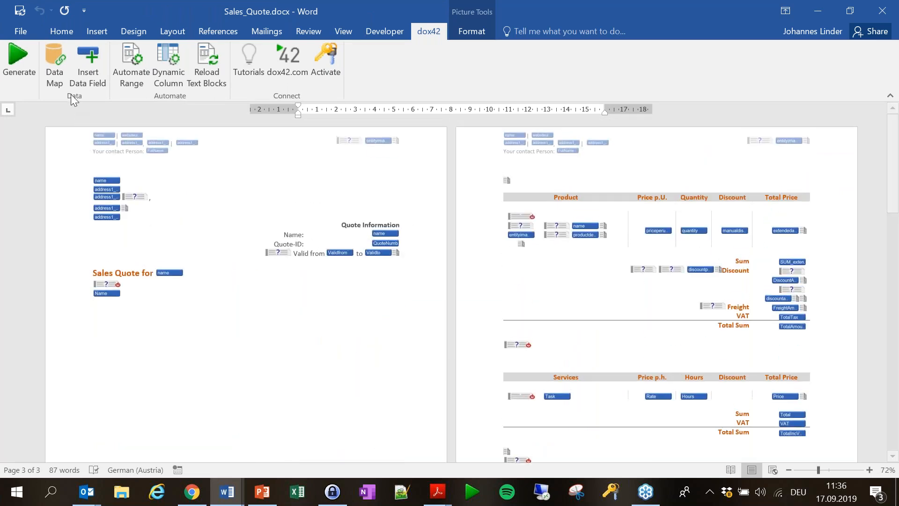
# Open the CRM_Map data map and edit the 'CRM Data Source: SalesQuote' settings.
pyautogui.click(66, 65)
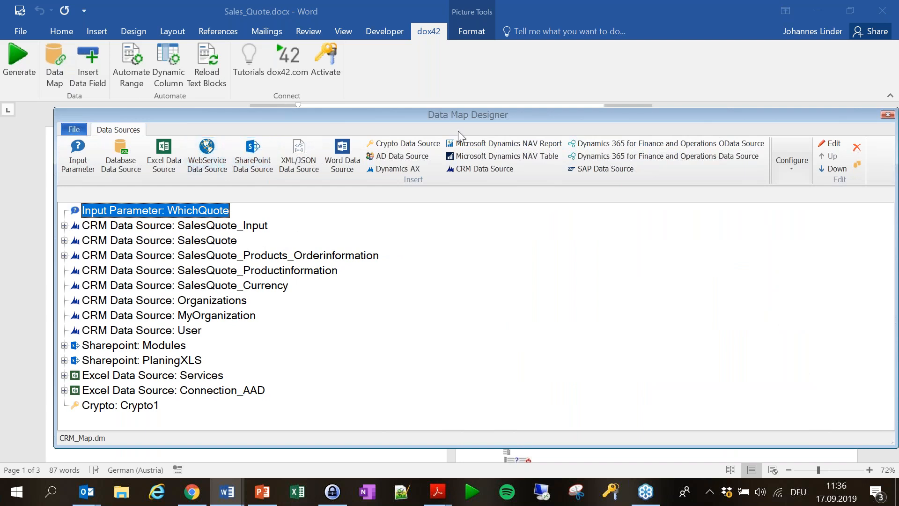
pyautogui.moveTo(500, 118); pyautogui.dragTo(454, 66)
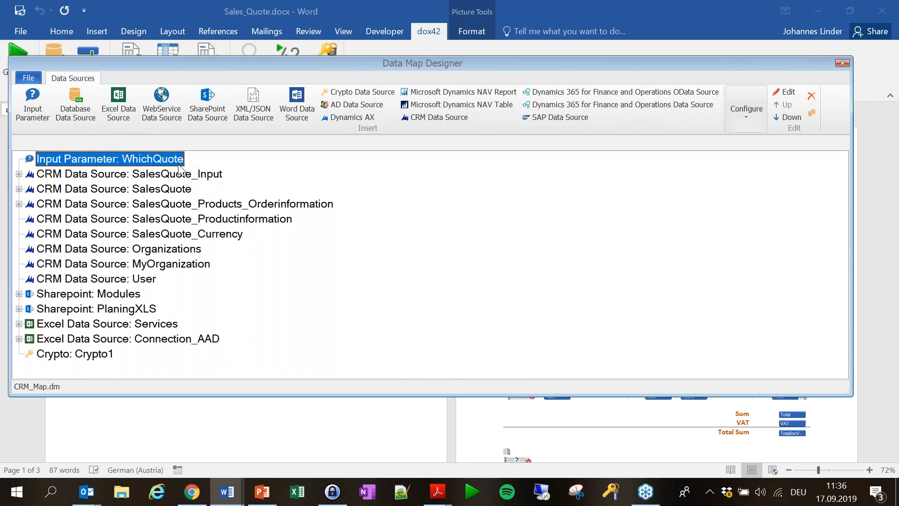
pyautogui.click(127, 191)
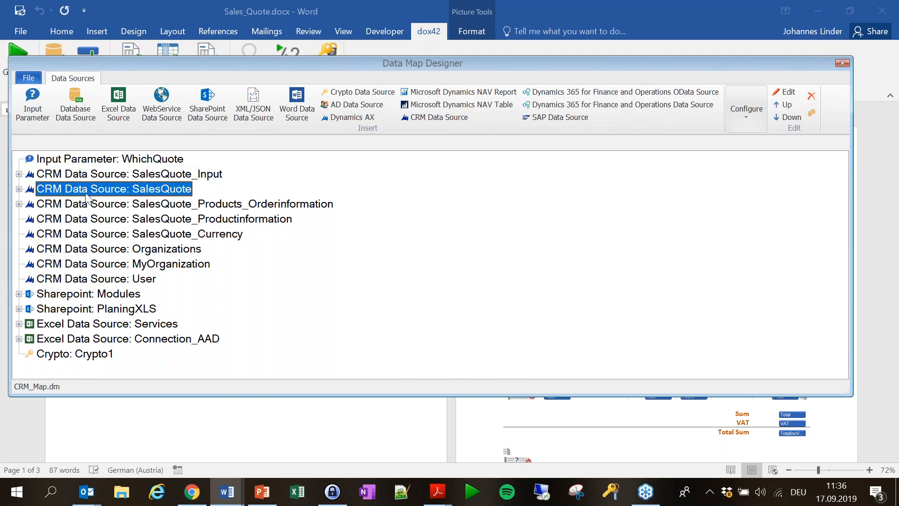
pyautogui.doubleClick(103, 193)
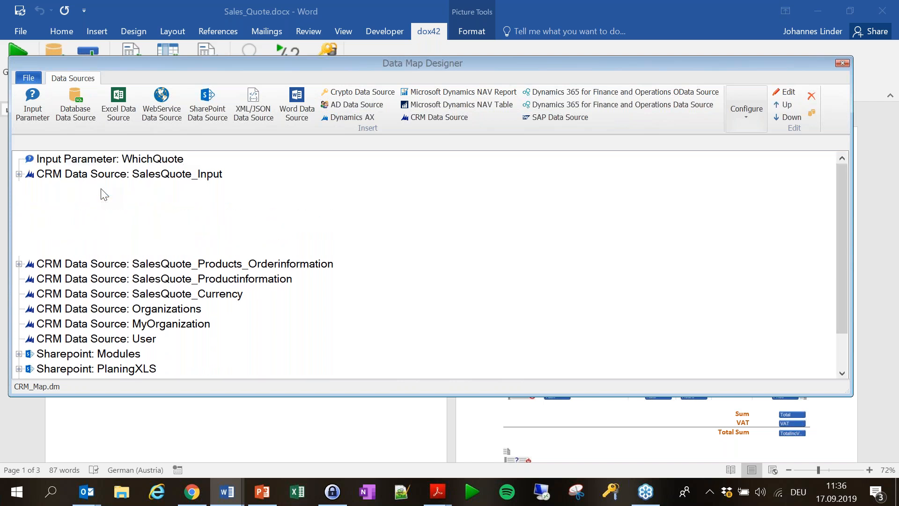
# Enable Show Selected Only so SalesQuote lists just read fields, like QuoteNumber filtered by WhichQuote.
pyautogui.click(529, 186)
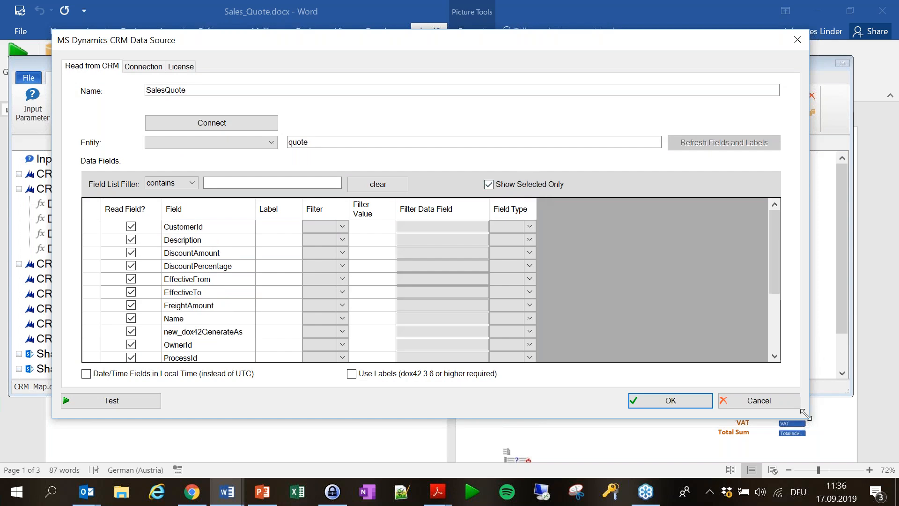
pyautogui.moveTo(807, 416); pyautogui.dragTo(870, 476)
pyautogui.moveTo(832, 427); pyautogui.dragTo(843, 428)
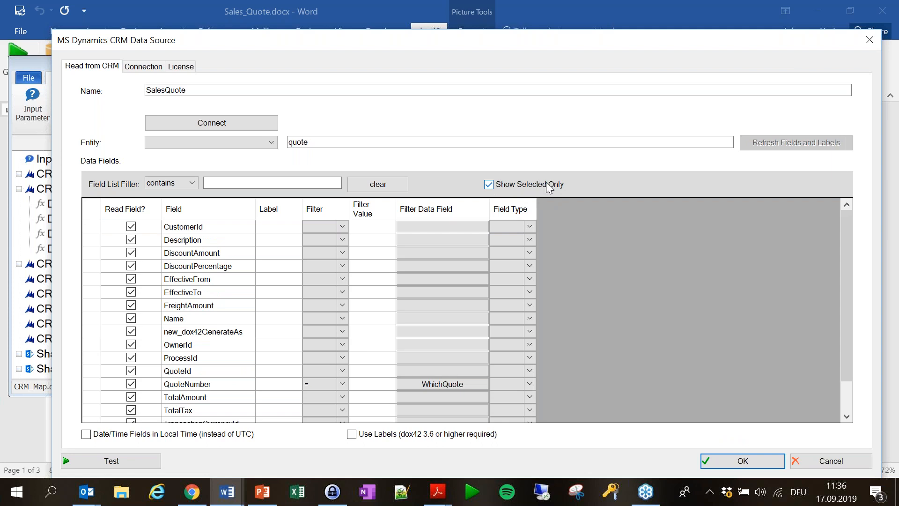
pyautogui.click(217, 122)
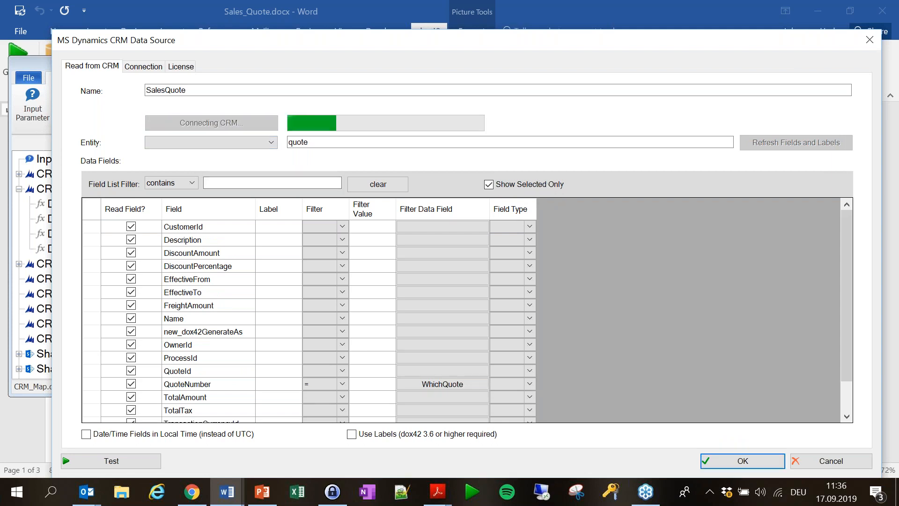
pyautogui.click(271, 142)
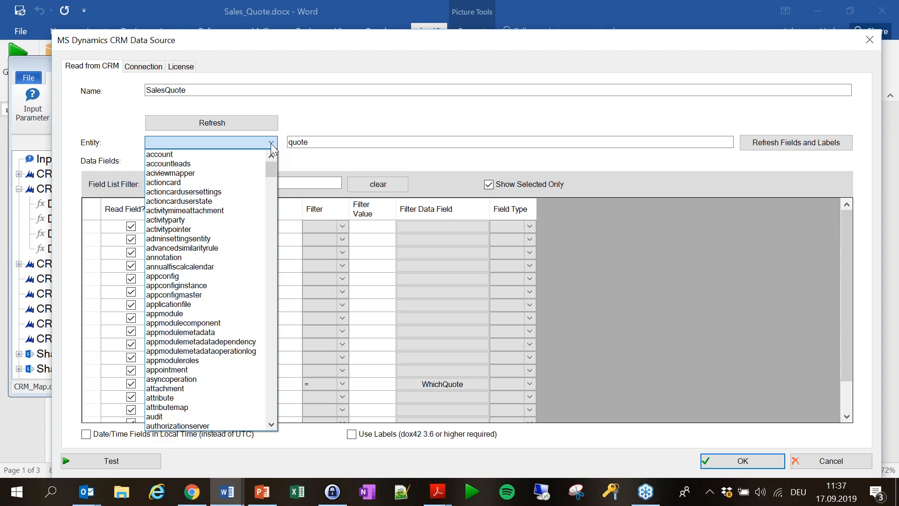
pyautogui.click(333, 118)
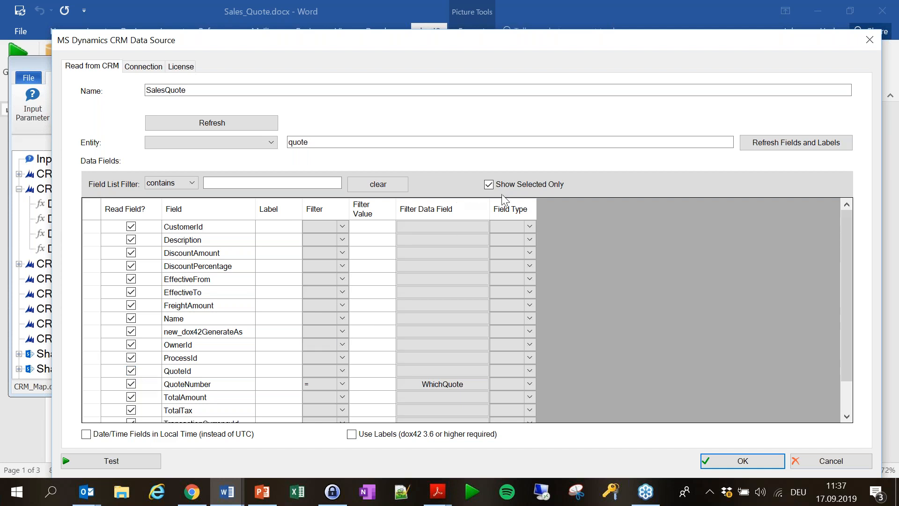
pyautogui.click(516, 187)
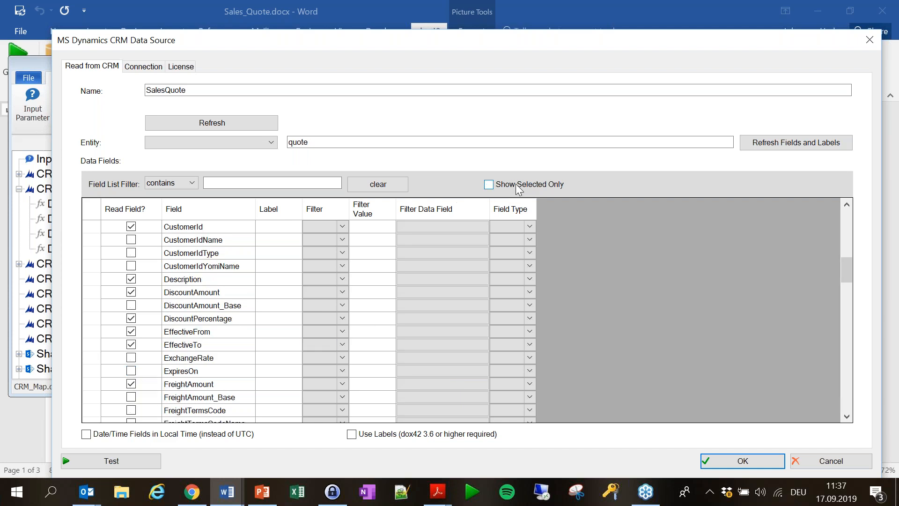
pyautogui.click(517, 186)
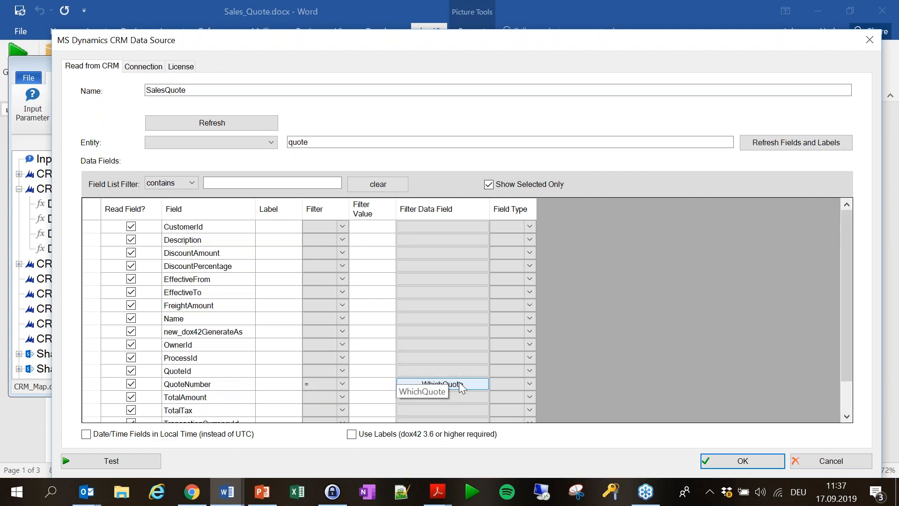
# Cancel the CRM Data Source dialog and close the Data Map Designer.
pyautogui.click(846, 461)
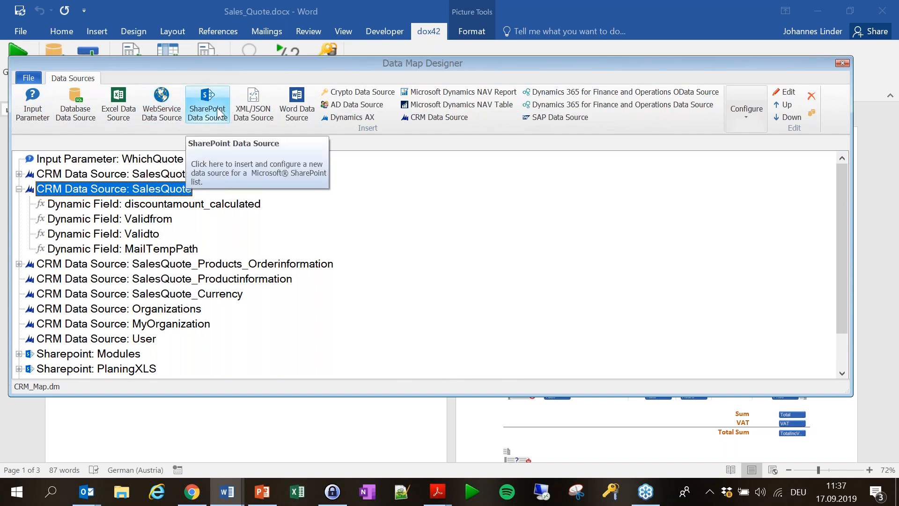
pyautogui.click(843, 68)
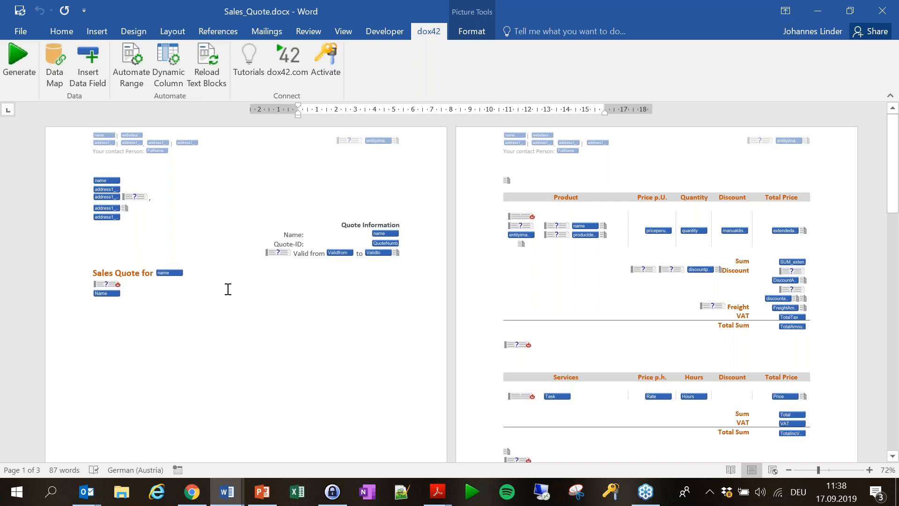
# Open the top Nintex e-mail in Posteingang carrying Quote Solar Panels.pdf.
pyautogui.moveTo(87, 491)
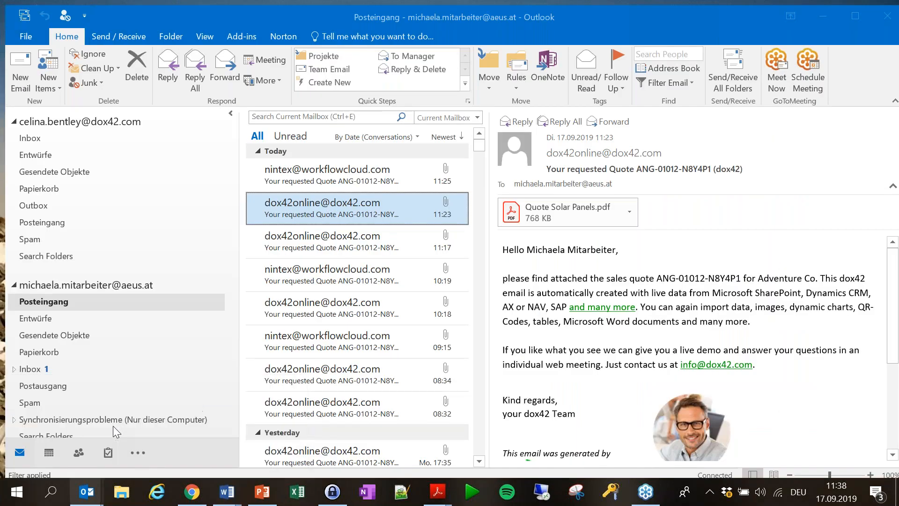
pyautogui.click(114, 426)
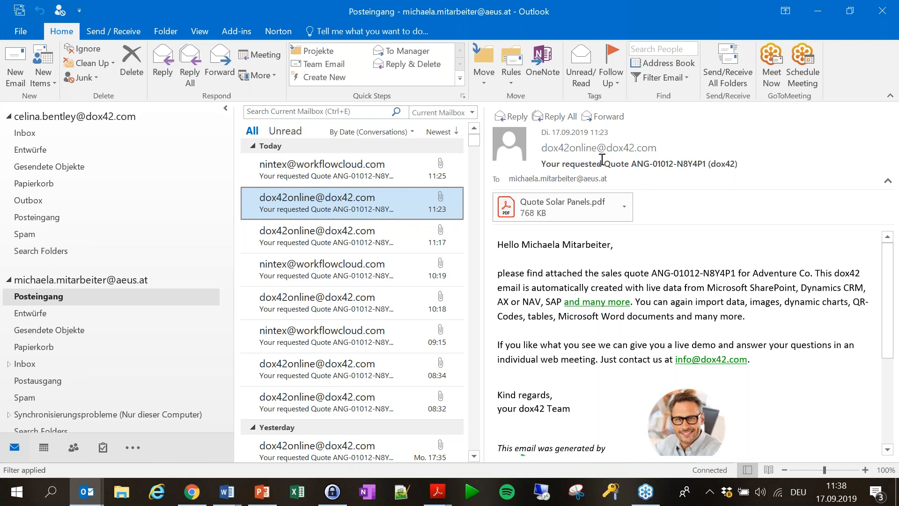
pyautogui.moveTo(639, 153)
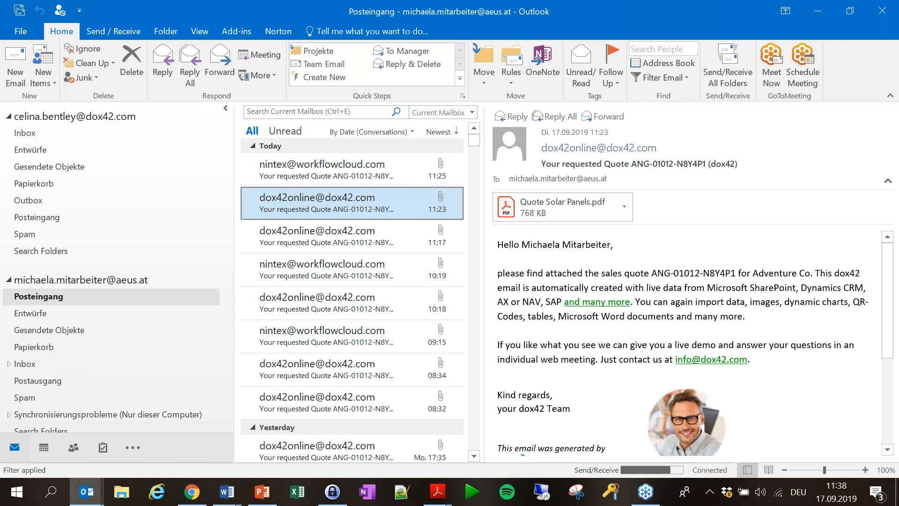
pyautogui.scroll(-5, 563, 314)
pyautogui.scroll(5, 563, 314)
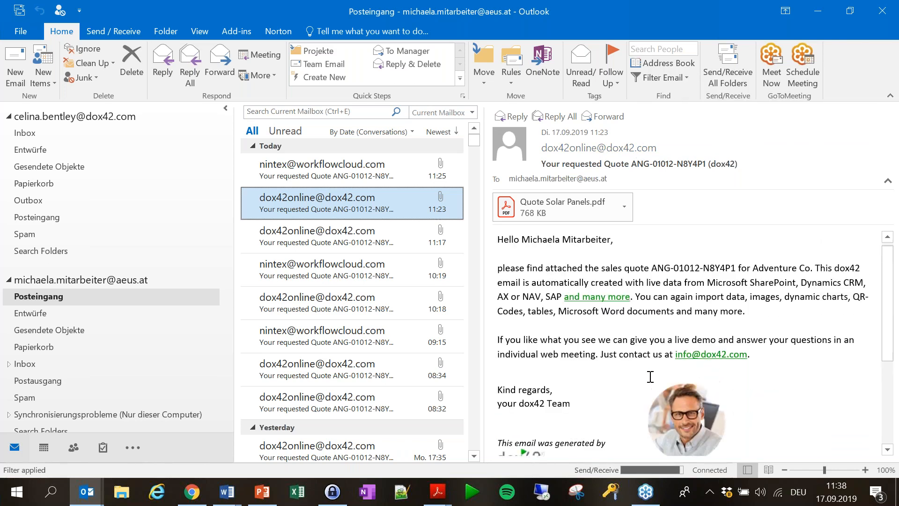
pyautogui.click(327, 172)
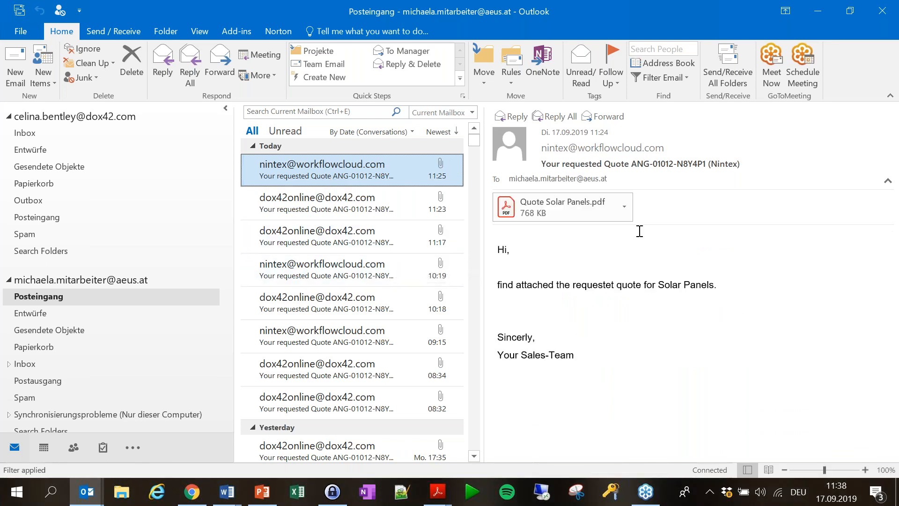
pyautogui.doubleClick(557, 205)
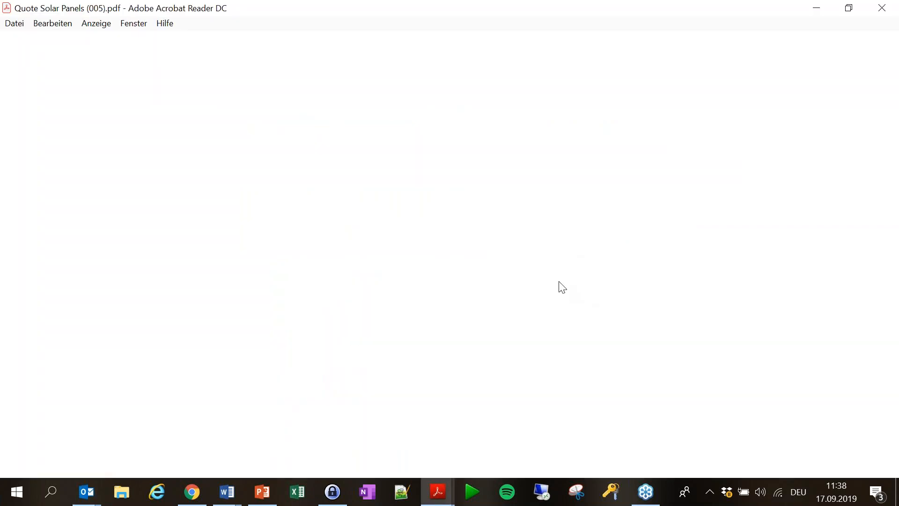
pyautogui.scroll(-15, 557, 277)
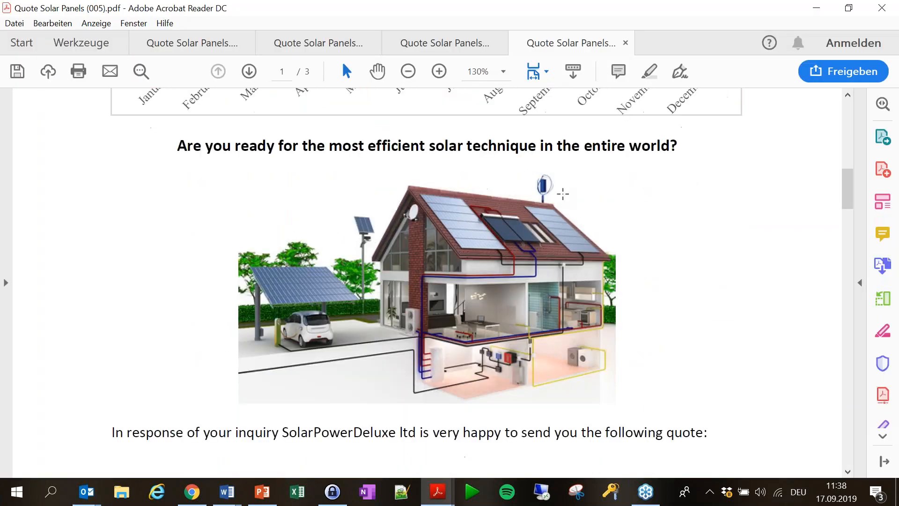
pyautogui.scroll(-12, 703, 238)
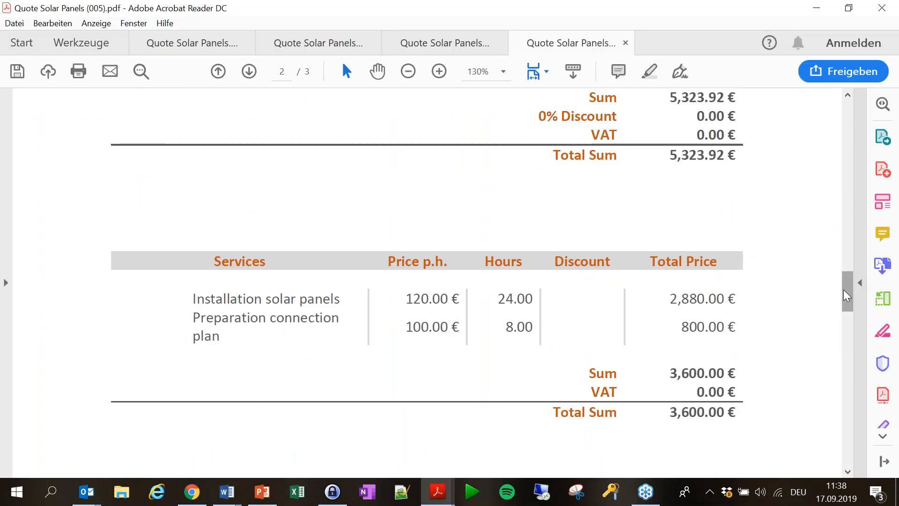
pyautogui.moveTo(849, 309); pyautogui.dragTo(838, 100)
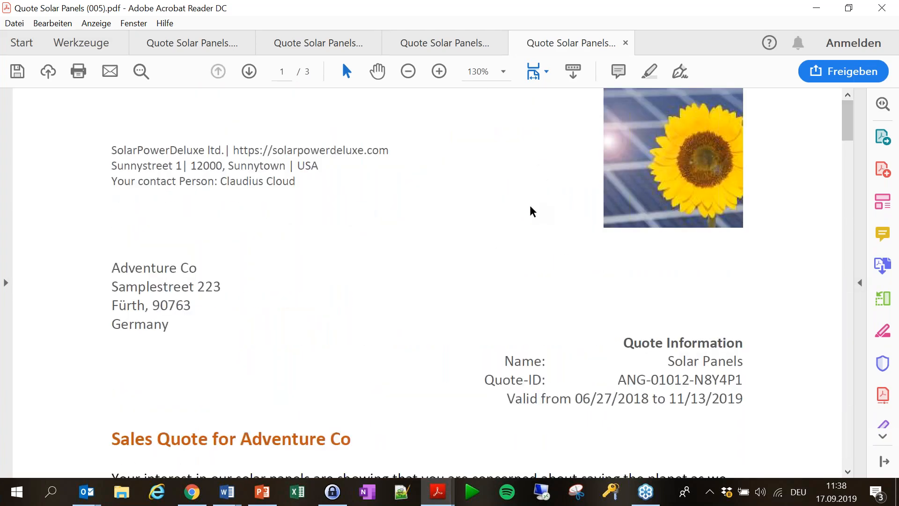
pyautogui.click(892, 14)
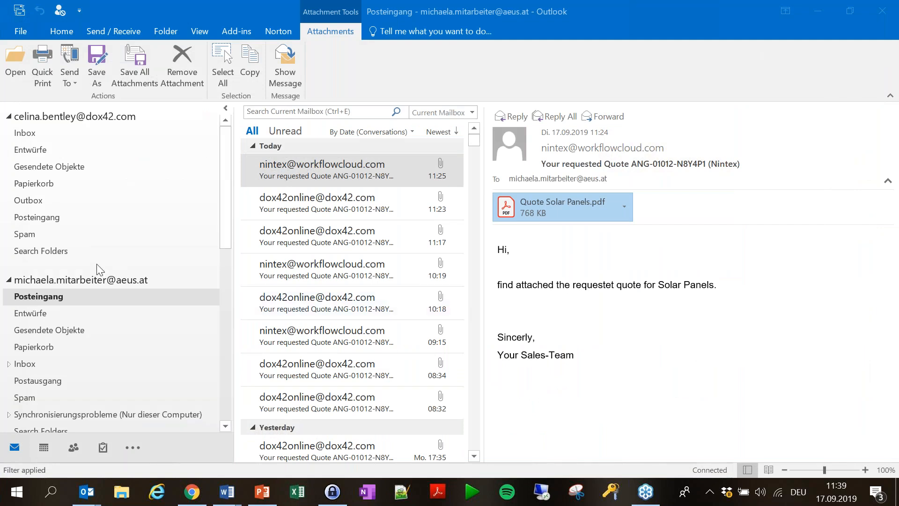
# Minimize Outlook and Word, then view the Dynamics Solar Panels quote's document generation actions.
pyautogui.click(818, 13)
pyautogui.click(818, 12)
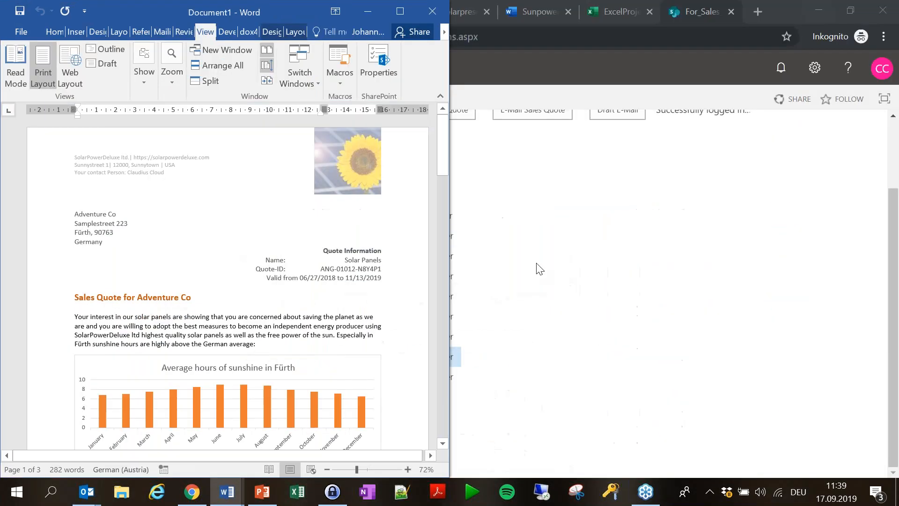
pyautogui.click(620, 218)
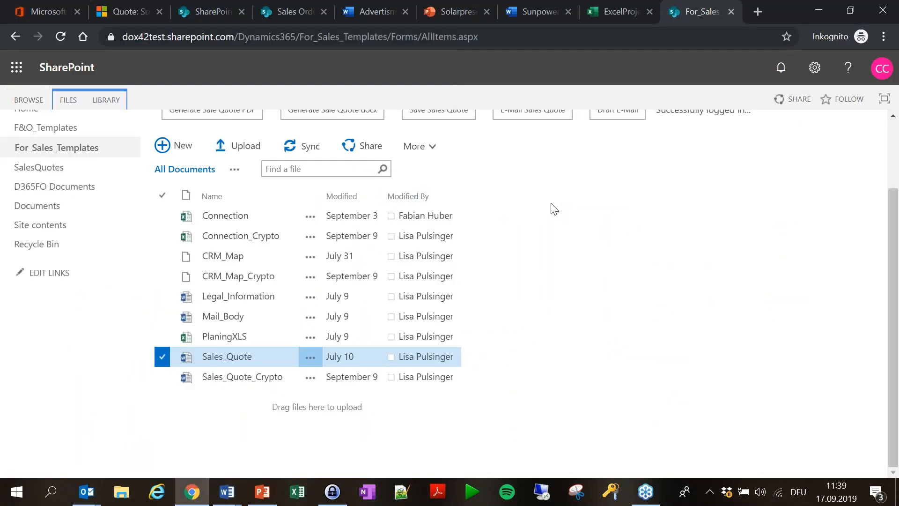
pyautogui.scroll(2, 562, 242)
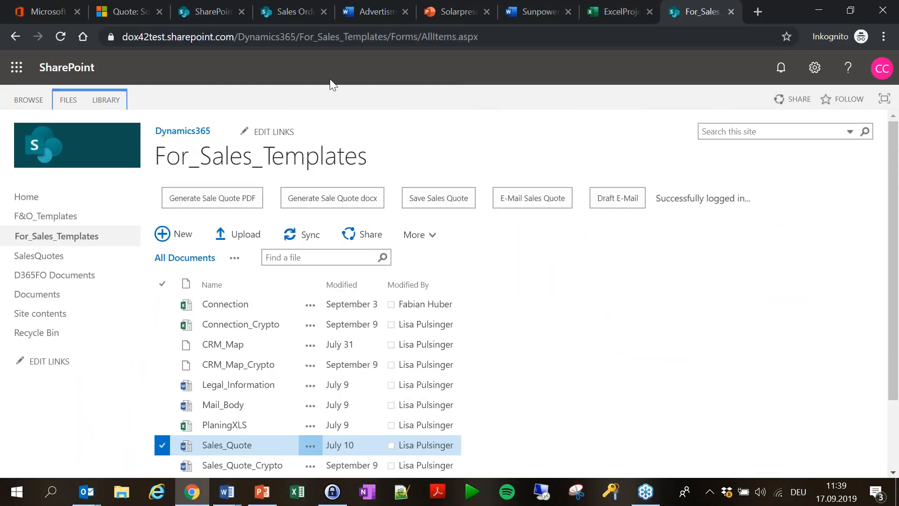
pyautogui.click(136, 14)
pyautogui.click(328, 99)
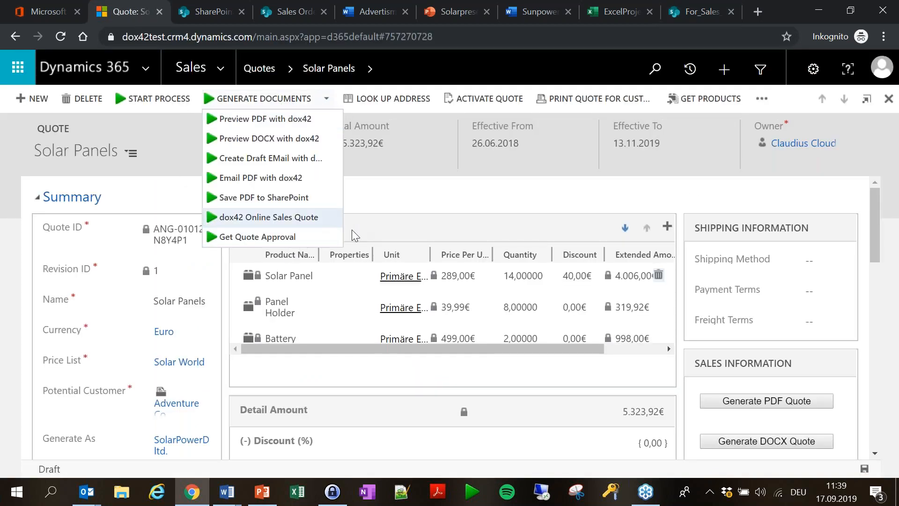
# Browse the SharePoint home page, Sales Orders site and For_Sales_Templates library.
pyautogui.click(201, 12)
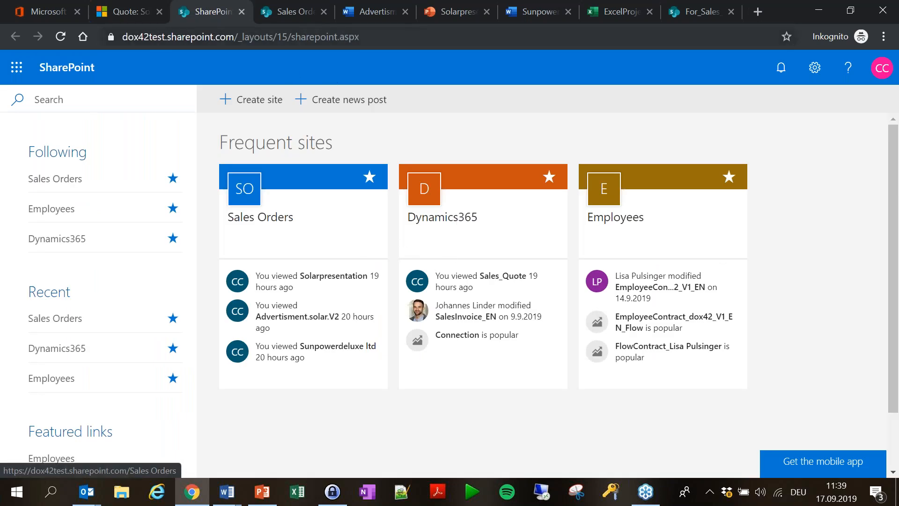
pyautogui.click(295, 13)
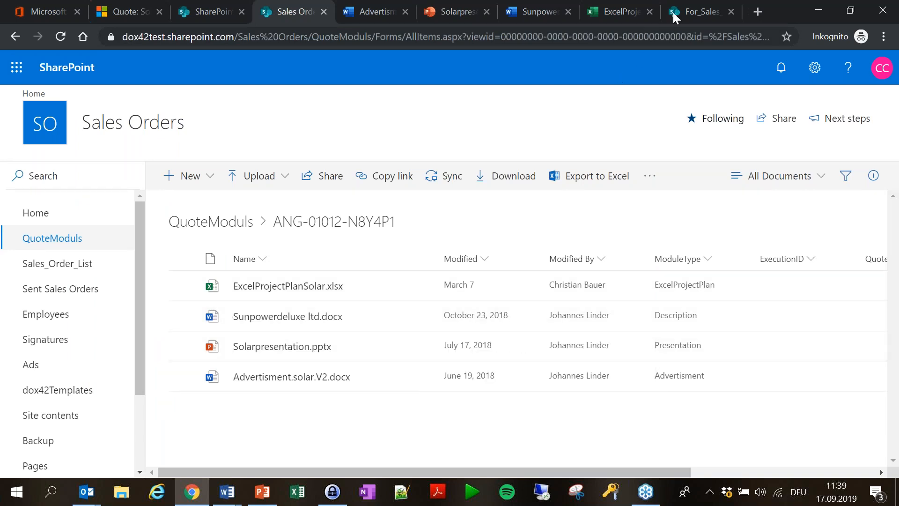
pyautogui.click(697, 12)
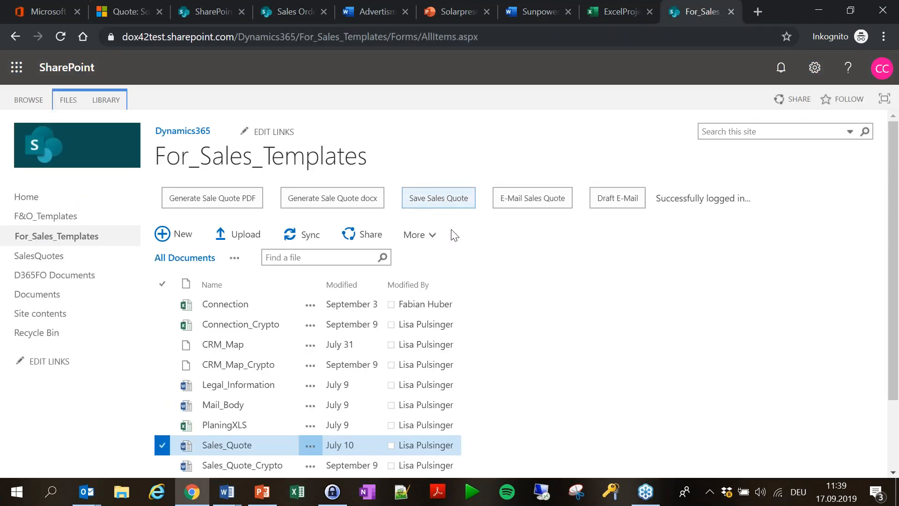
pyautogui.scroll(-2, 539, 286)
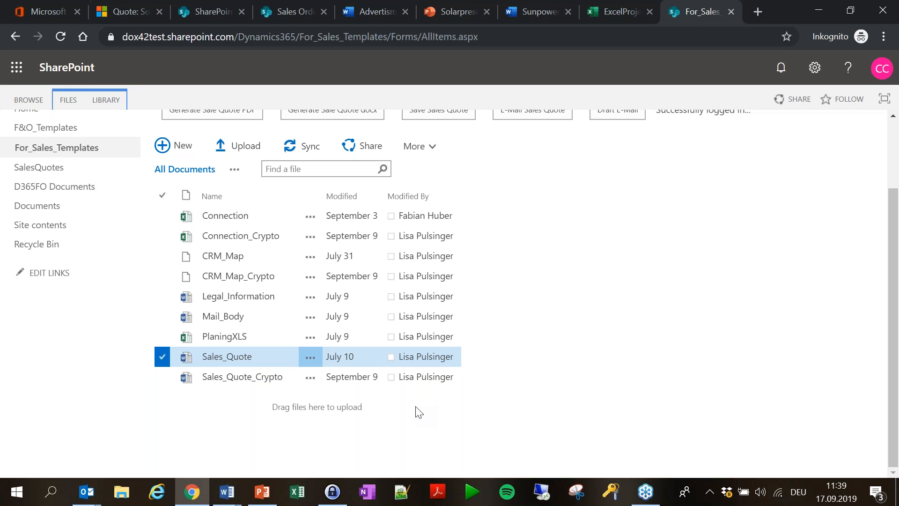
pyautogui.click(206, 12)
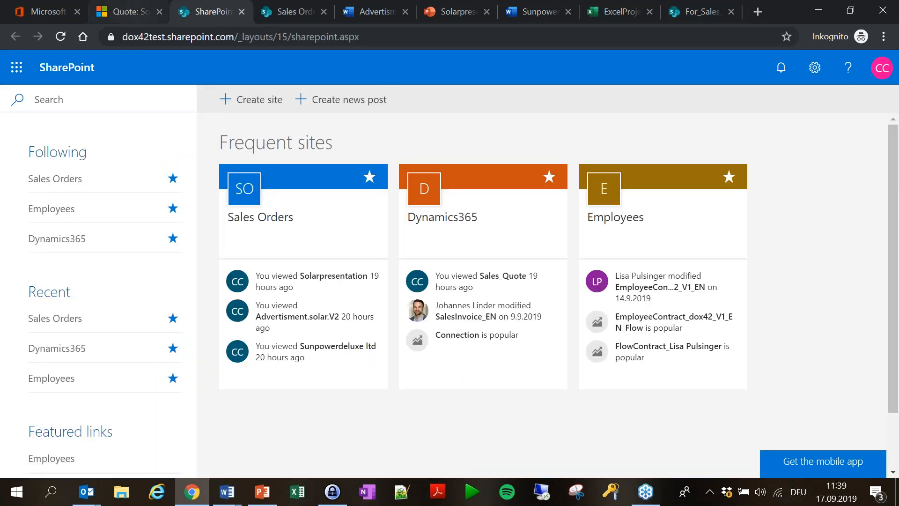
# Run the PowerPoint slide show from the Q&A slide.
pyautogui.click(262, 492)
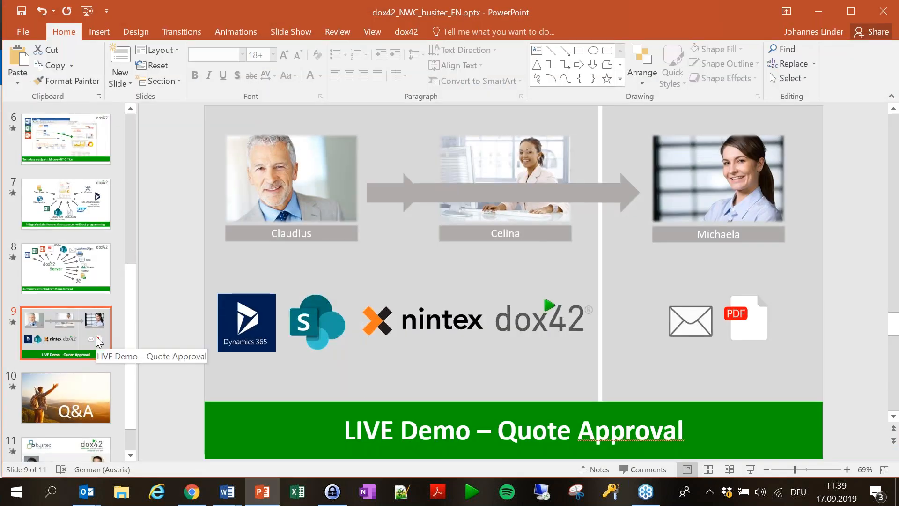
pyautogui.click(70, 403)
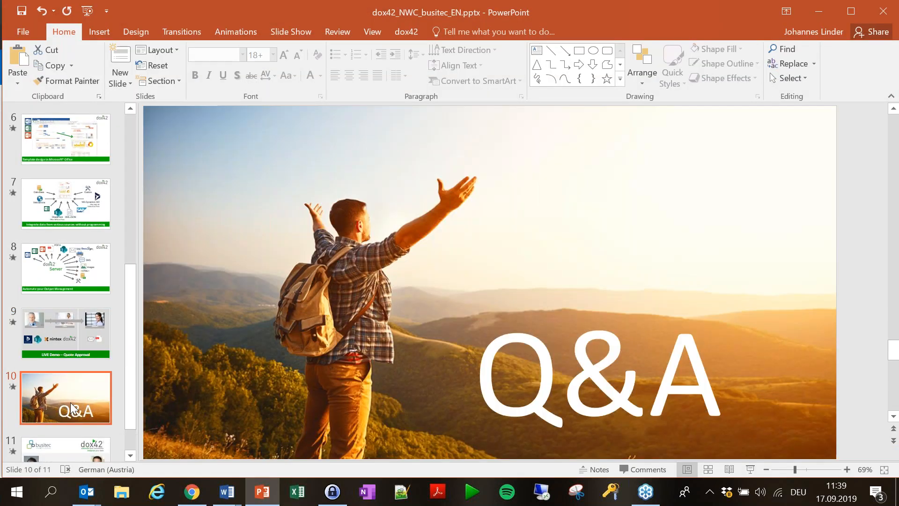
pyautogui.hotkey('shift', 'F5')
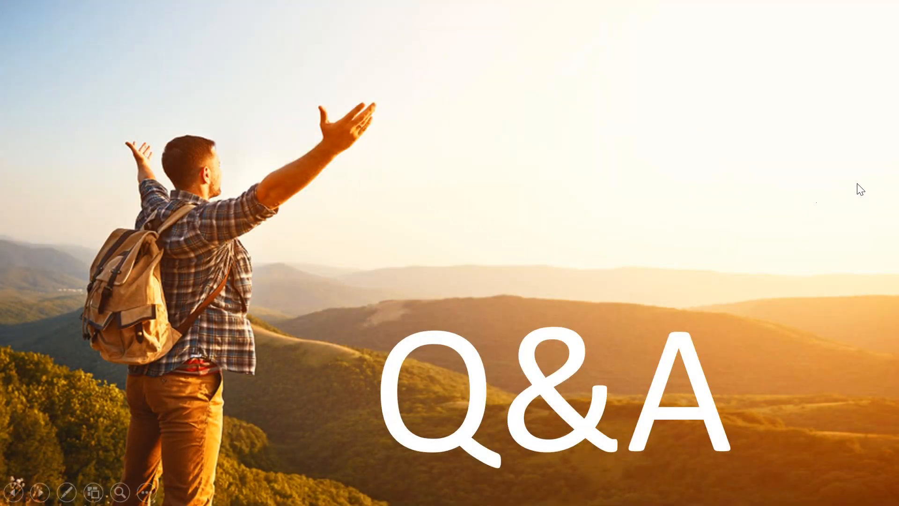